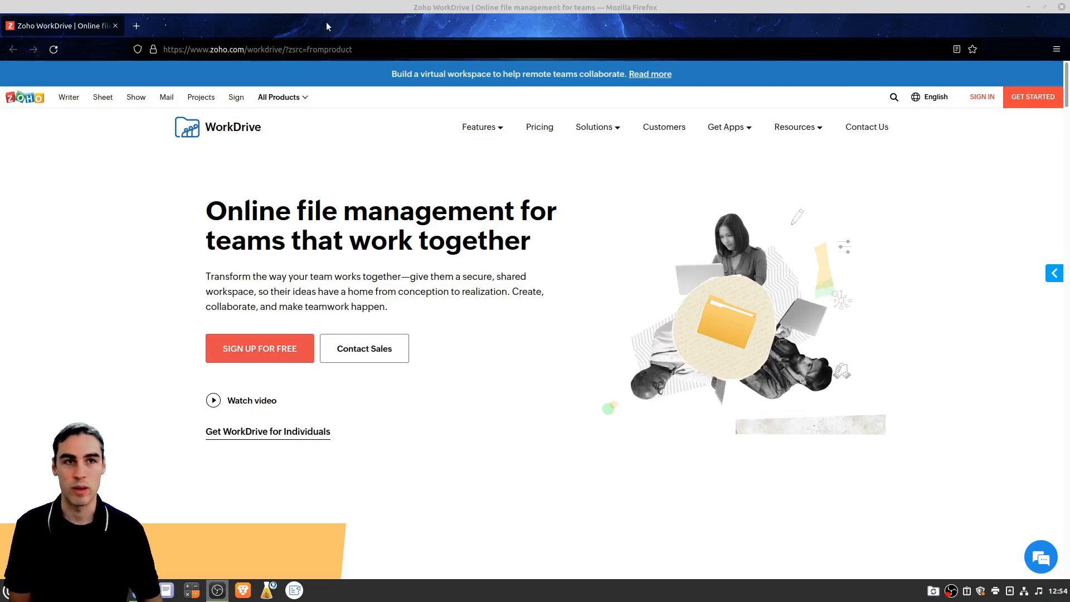
# Step: Close the WorkDrive homepage window and examine the introduction and advice sections of the "Démarrer son entreprise" web page
pyautogui.click(1061, 7)
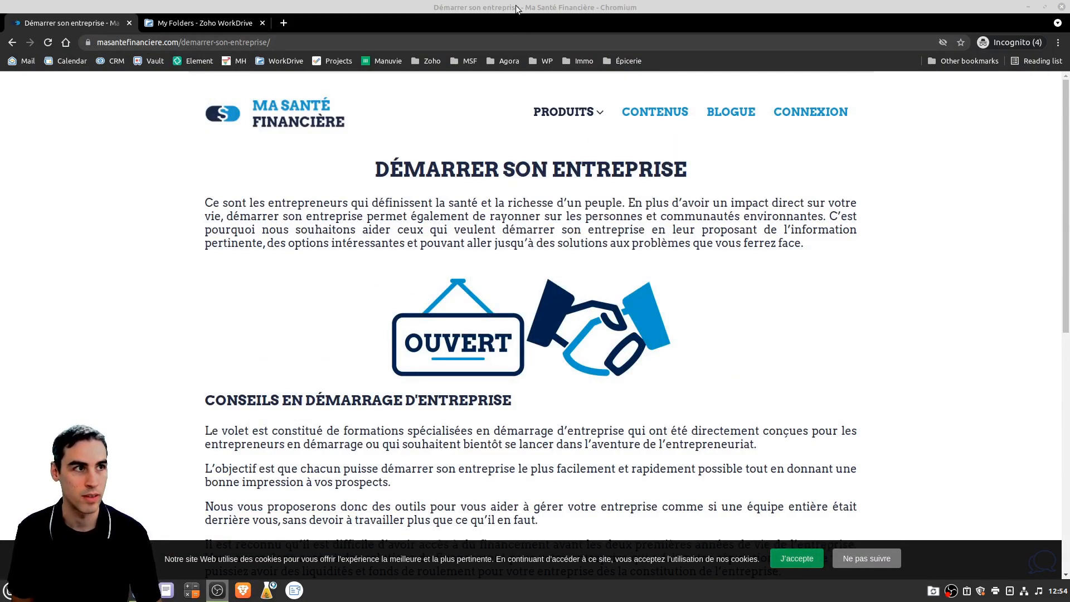
pyautogui.moveTo(377, 164); pyautogui.dragTo(628, 420)
pyautogui.moveTo(1065, 146); pyautogui.dragTo(1065, 175)
pyautogui.click(828, 377)
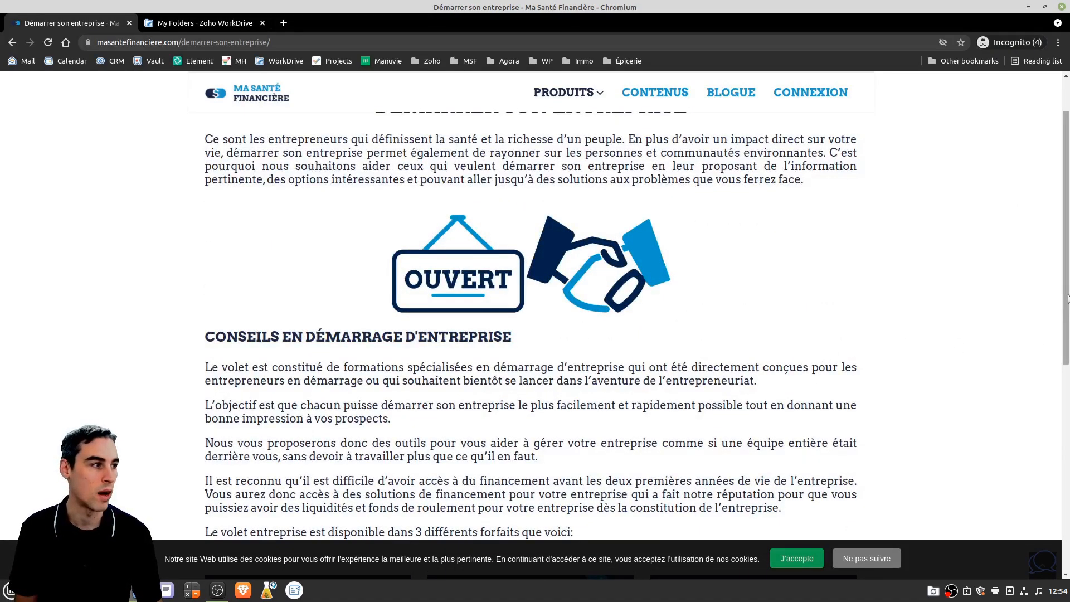
pyautogui.moveTo(1067, 299); pyautogui.dragTo(1067, 268)
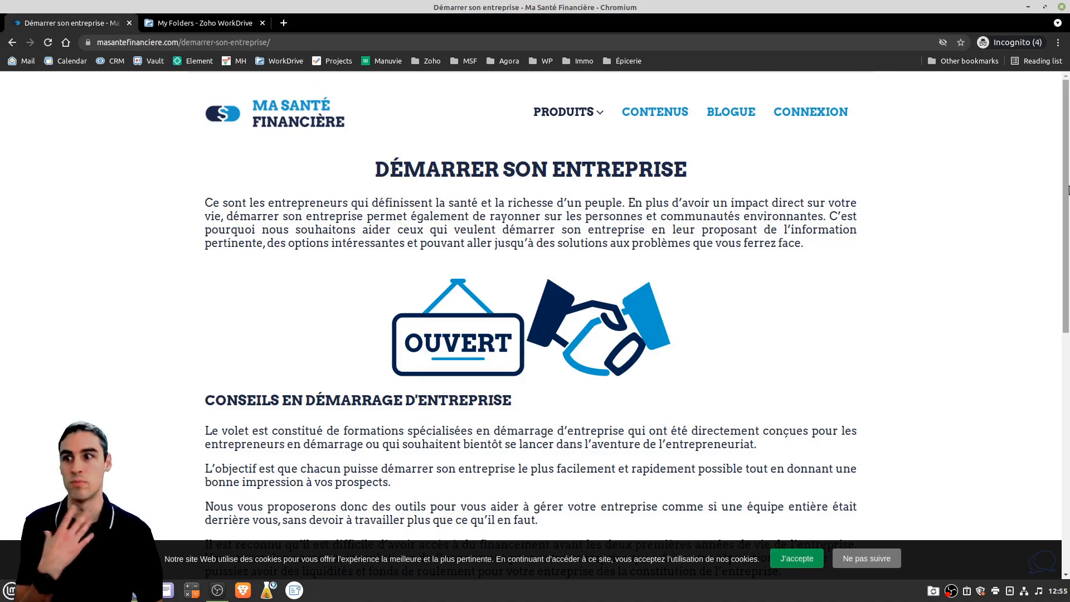
pyautogui.moveTo(1066, 189); pyautogui.dragTo(1068, 155)
# Step: Create a blank Zoho Writer document in My Folders of WorkDrive
pyautogui.click(204, 23)
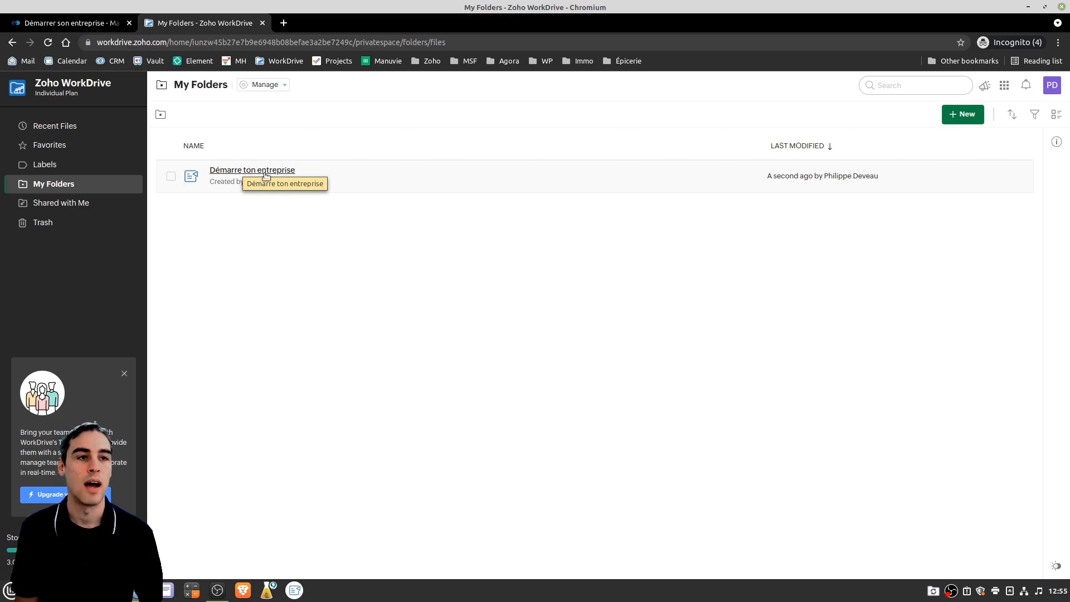
pyautogui.click(968, 115)
pyautogui.moveTo(888, 174)
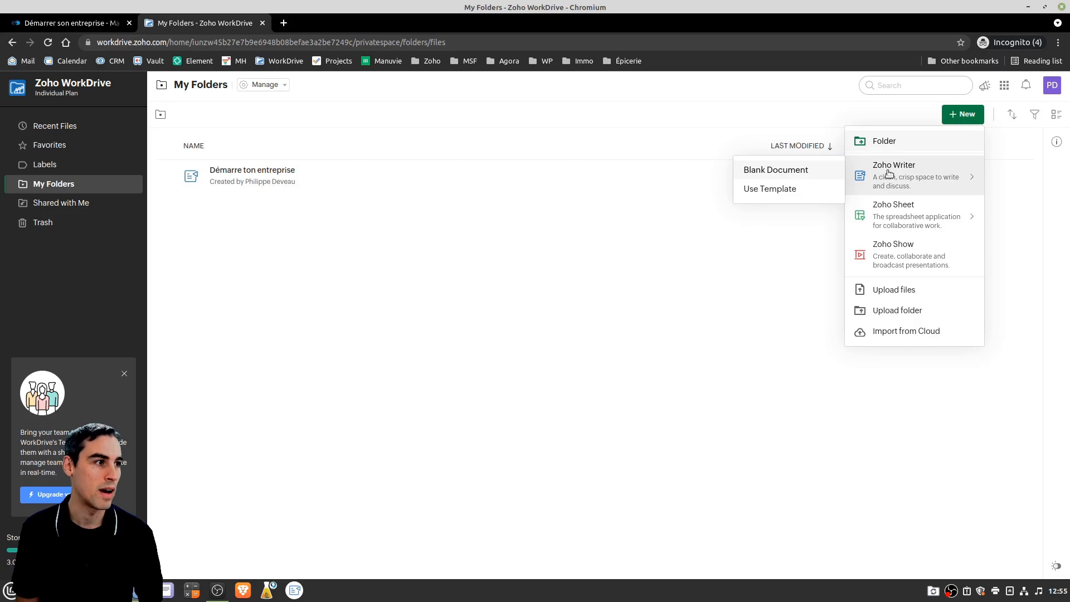
pyautogui.click(606, 250)
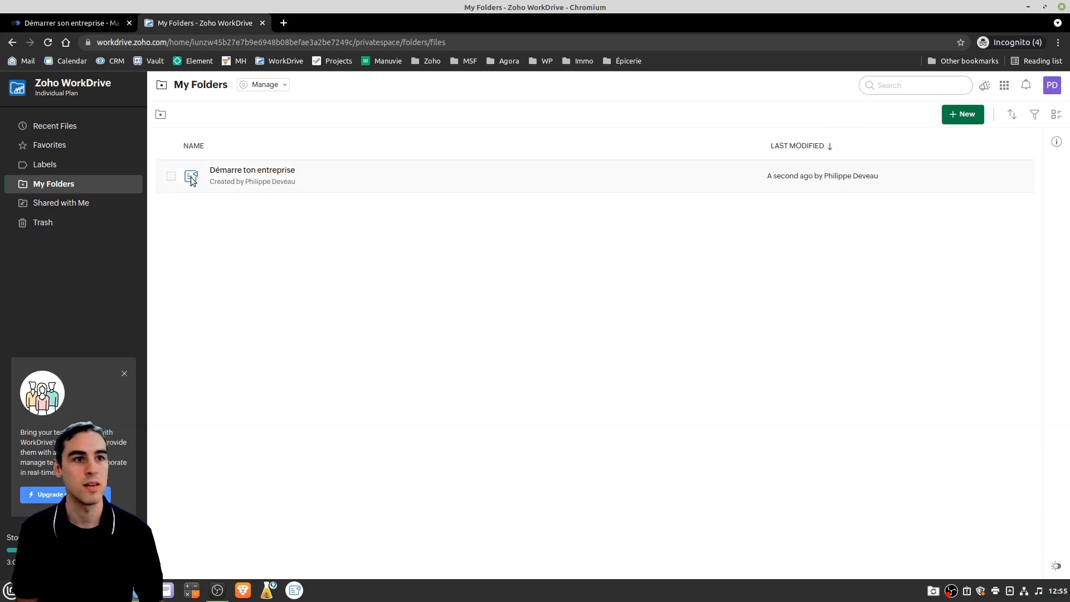
pyautogui.click(969, 115)
pyautogui.moveTo(867, 169)
pyautogui.click(774, 168)
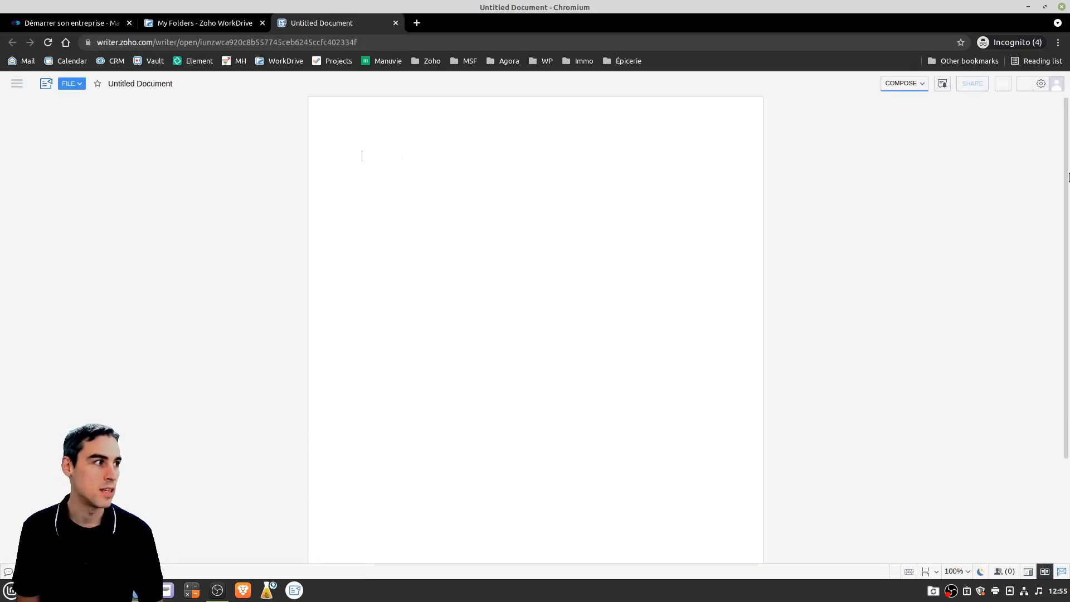
# Step: Copy the "Démarrer son entreprise" page content from its heading through the packages, paste it into the blank document and check the pasted layout
pyautogui.click(107, 23)
pyautogui.moveTo(376, 169); pyautogui.dragTo(569, 601)
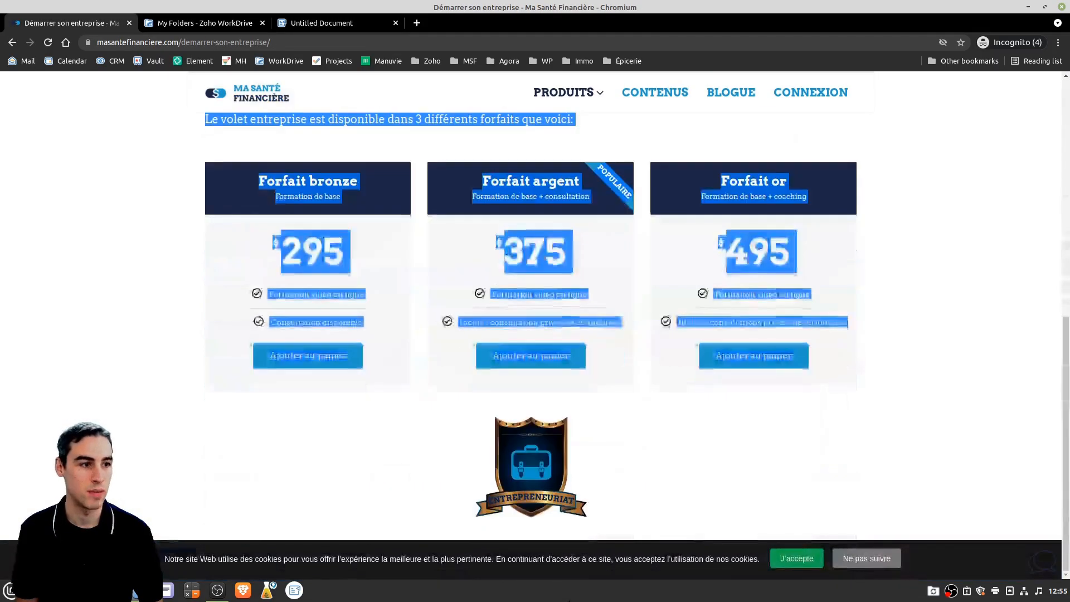
pyautogui.hotkey('ctrl', 'c')
pyautogui.click(335, 23)
pyautogui.hotkey('ctrl', 'v')
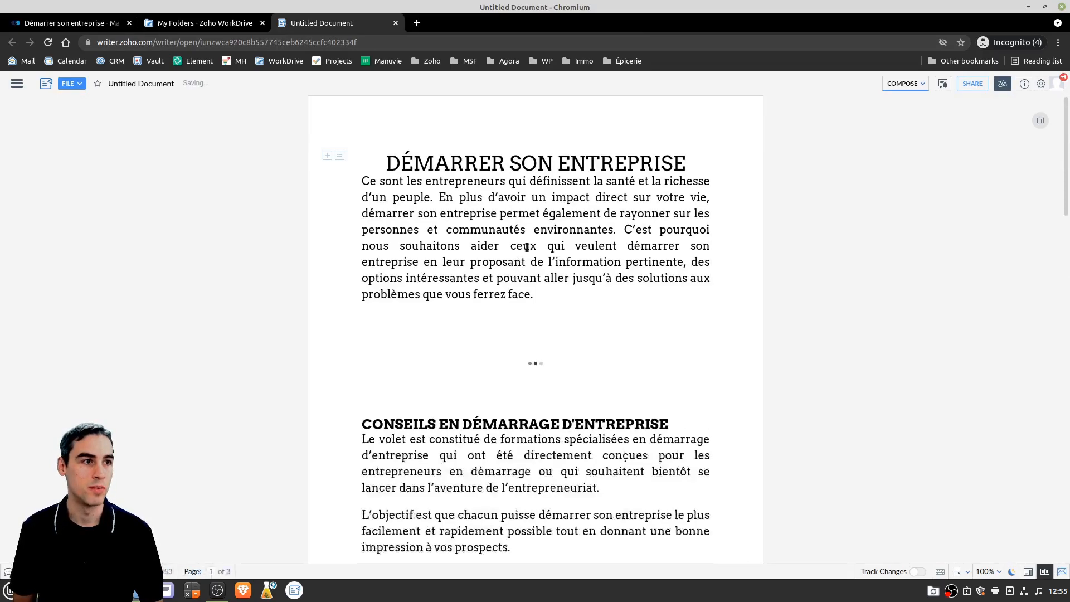
pyautogui.moveTo(1066, 177); pyautogui.dragTo(1062, 321)
pyautogui.moveTo(1058, 429); pyautogui.dragTo(1058, 345)
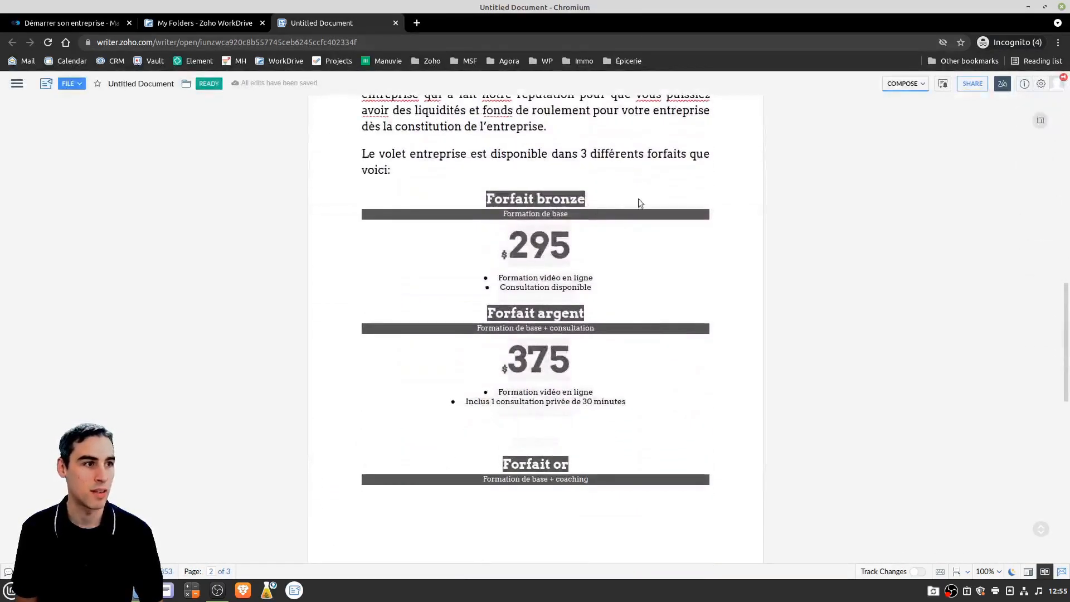
pyautogui.scroll(-6, 1034, 308)
pyautogui.scroll(3, 539, 152)
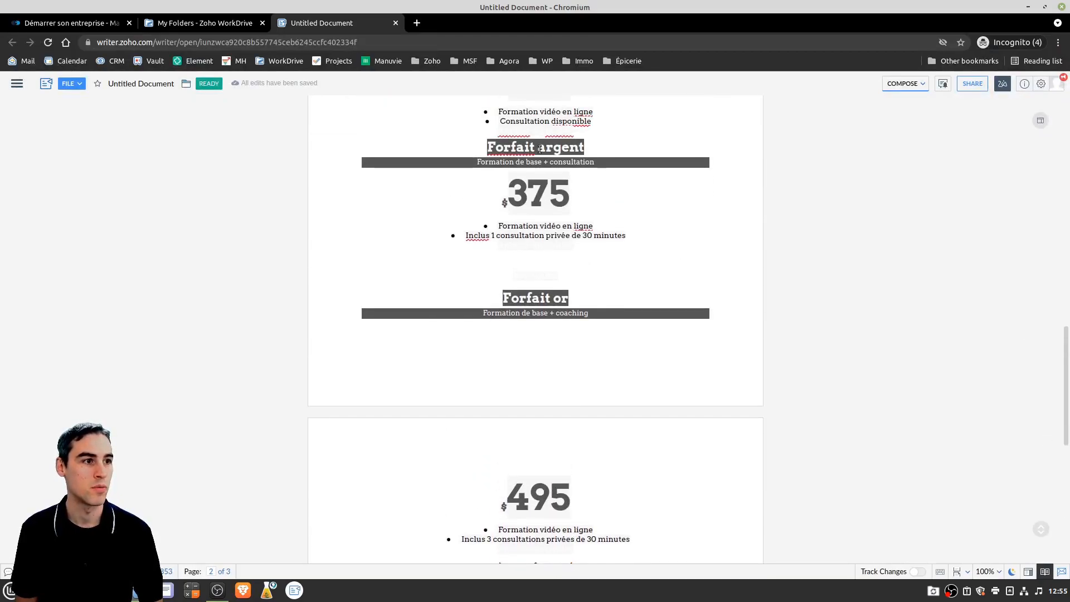
pyautogui.scroll(10, 948, 302)
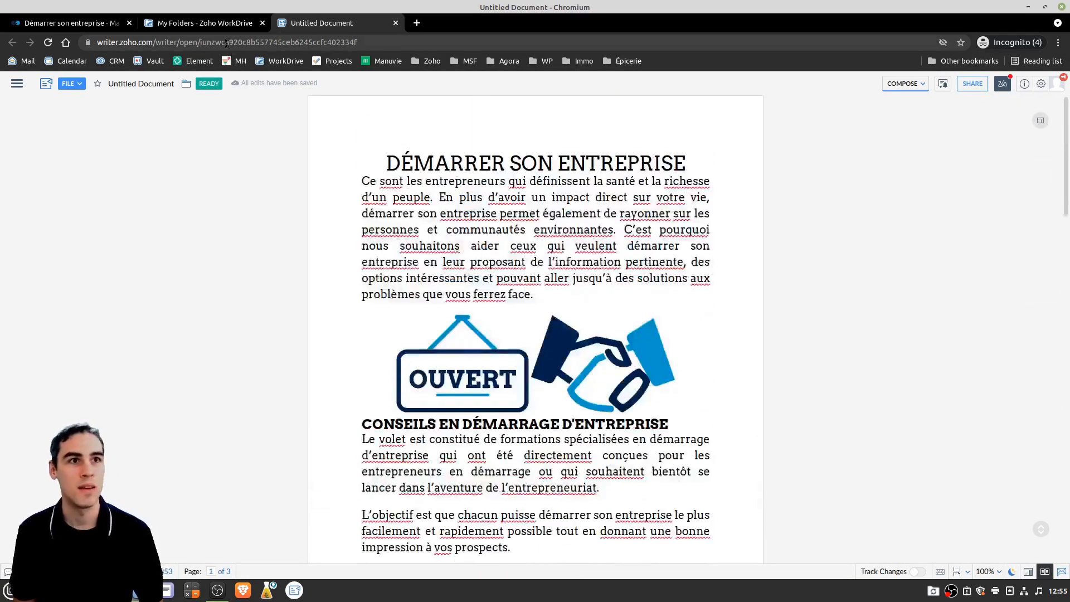
# Step: Open the "Démarre ton entreprise" document from My Folders and examine its text, images and three-package table
pyautogui.click(215, 23)
pyautogui.click(257, 202)
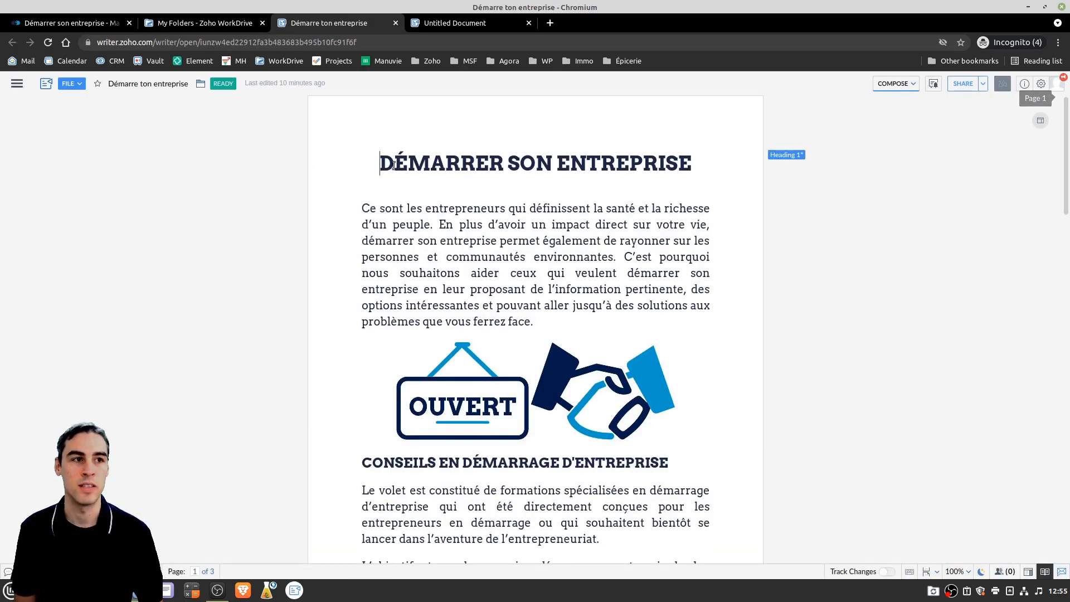
pyautogui.scroll(-8, 519, 309)
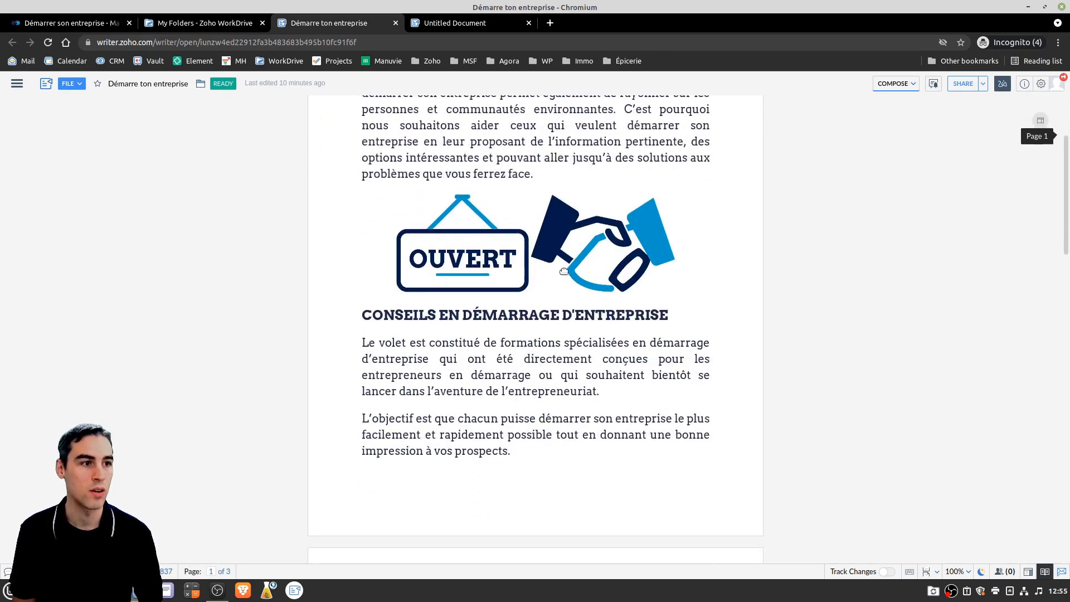
pyautogui.scroll(-8, 518, 309)
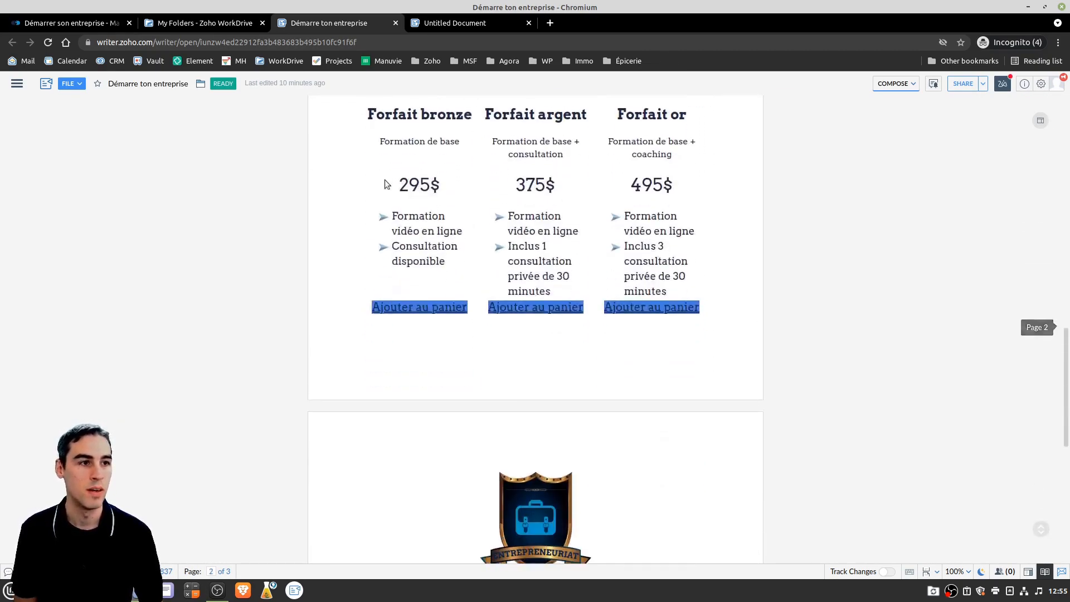
pyautogui.moveTo(366, 112); pyautogui.dragTo(730, 250)
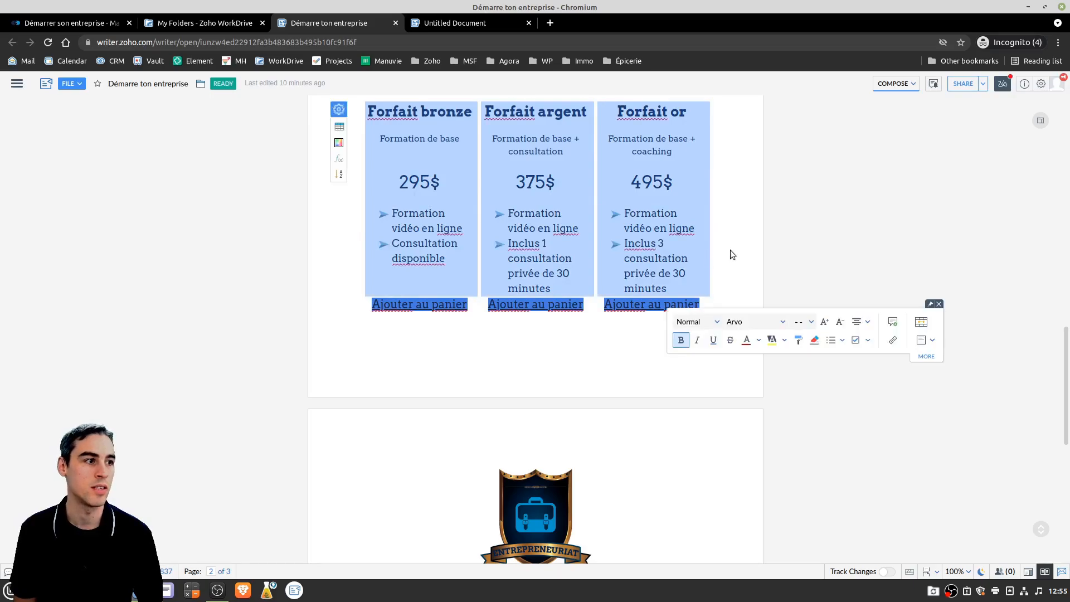
pyautogui.click(730, 250)
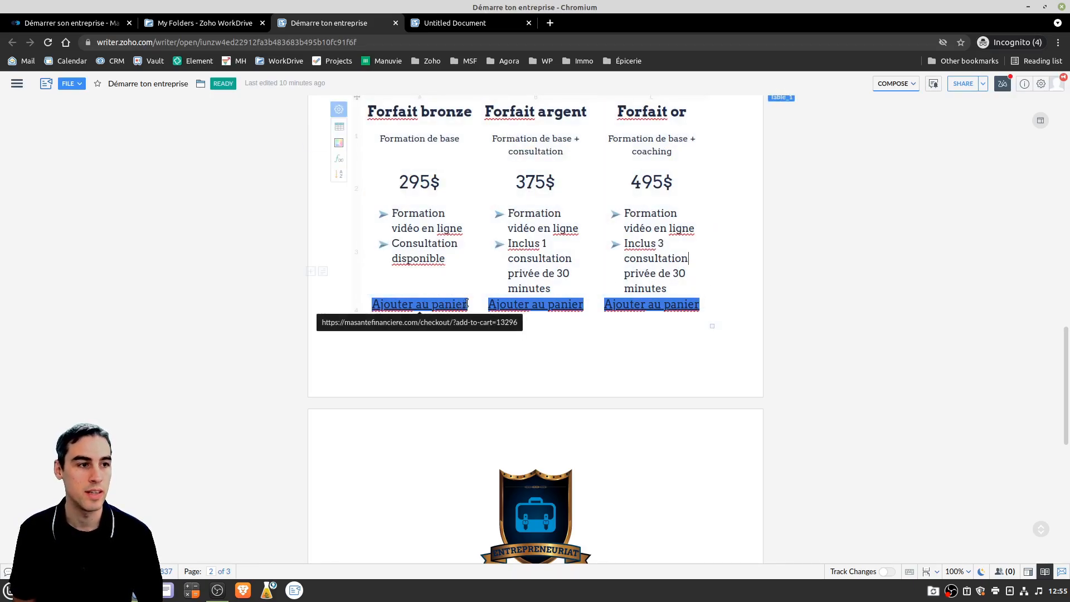
# Step: Show the formatting tools beside the document and review its content from the title to the package table
pyautogui.click(17, 84)
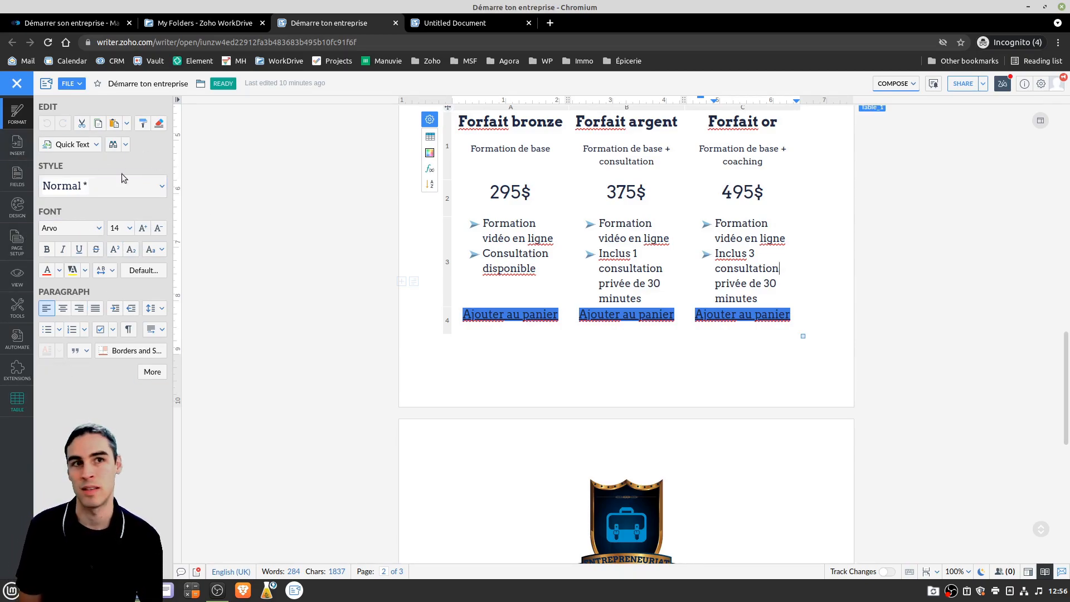
pyautogui.moveTo(1065, 375); pyautogui.dragTo(1063, 120)
pyautogui.scroll(-7, 870, 218)
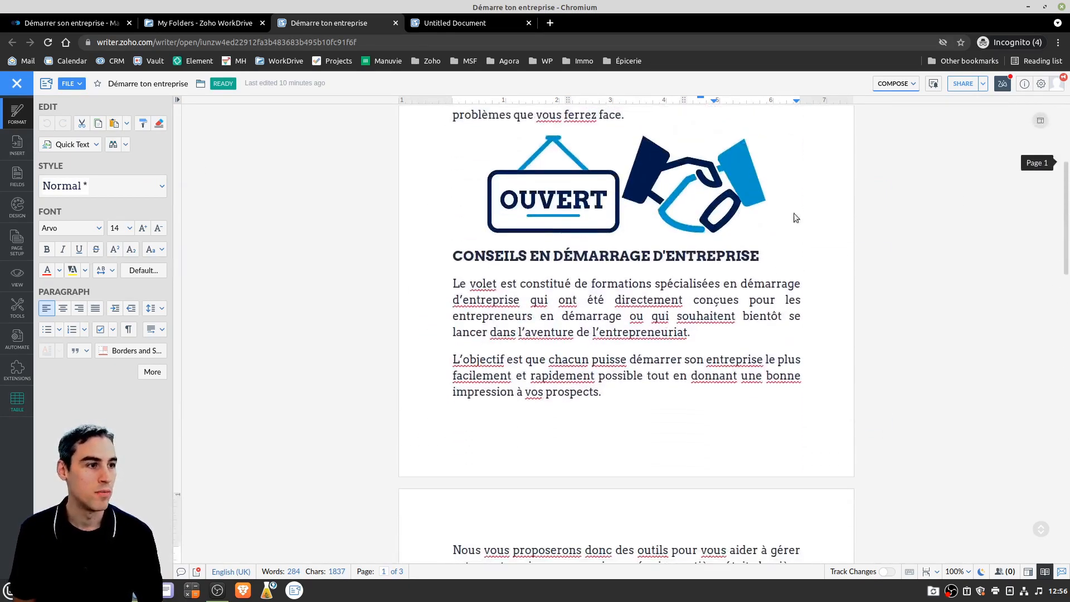
pyautogui.scroll(-10, 613, 279)
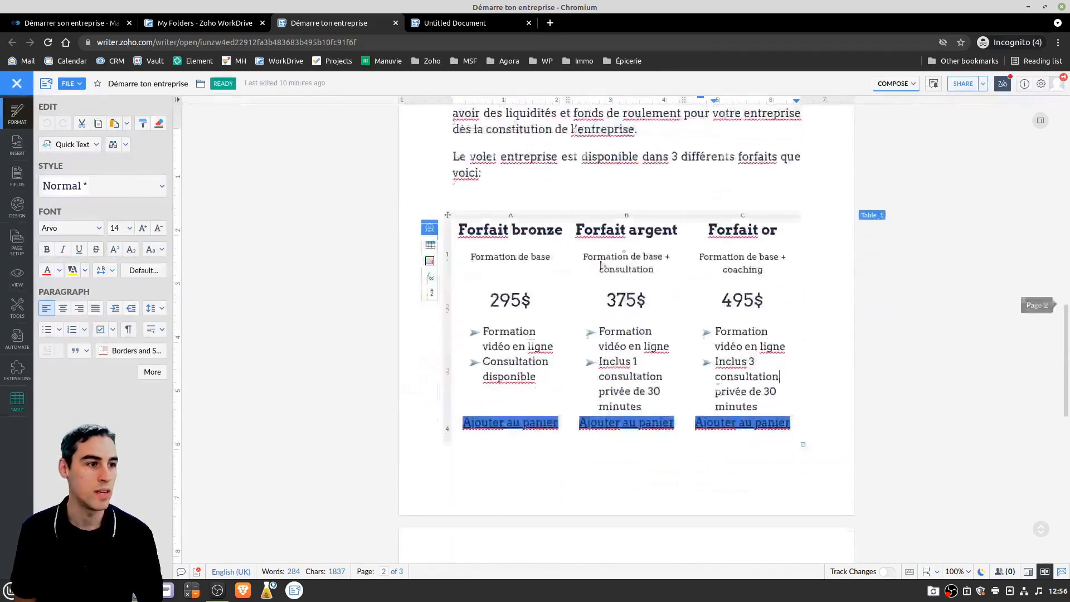
pyautogui.scroll(1, 563, 296)
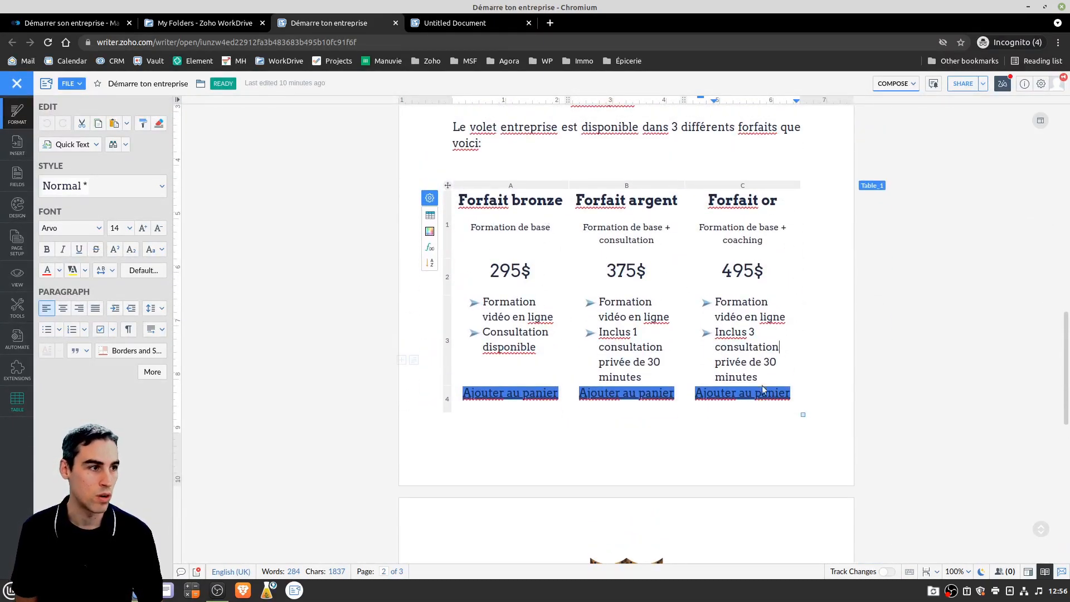
# Step: Inspect the "Ajouter au panier" link under Forfait bronze and select the table row listing each package's features
pyautogui.click(505, 393)
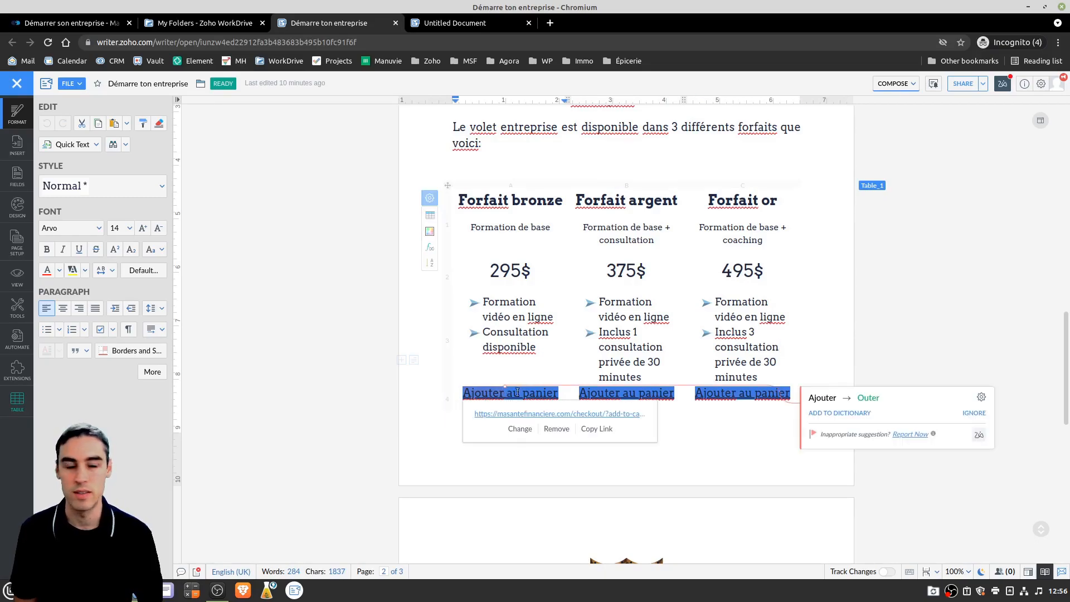
pyautogui.moveTo(561, 393); pyautogui.dragTo(450, 385)
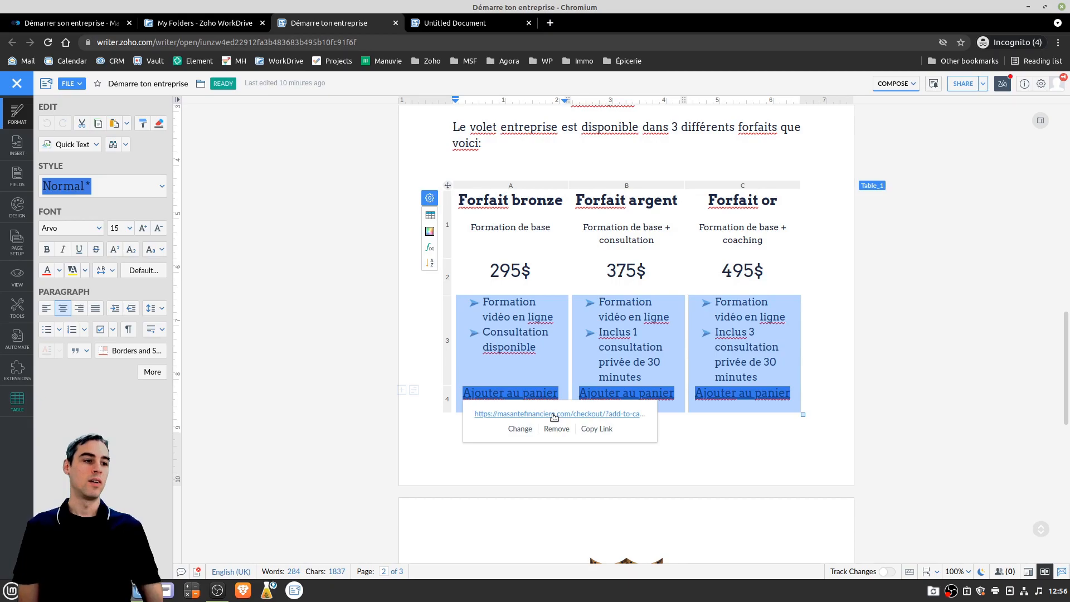
pyautogui.moveTo(439, 347); pyautogui.dragTo(402, 339)
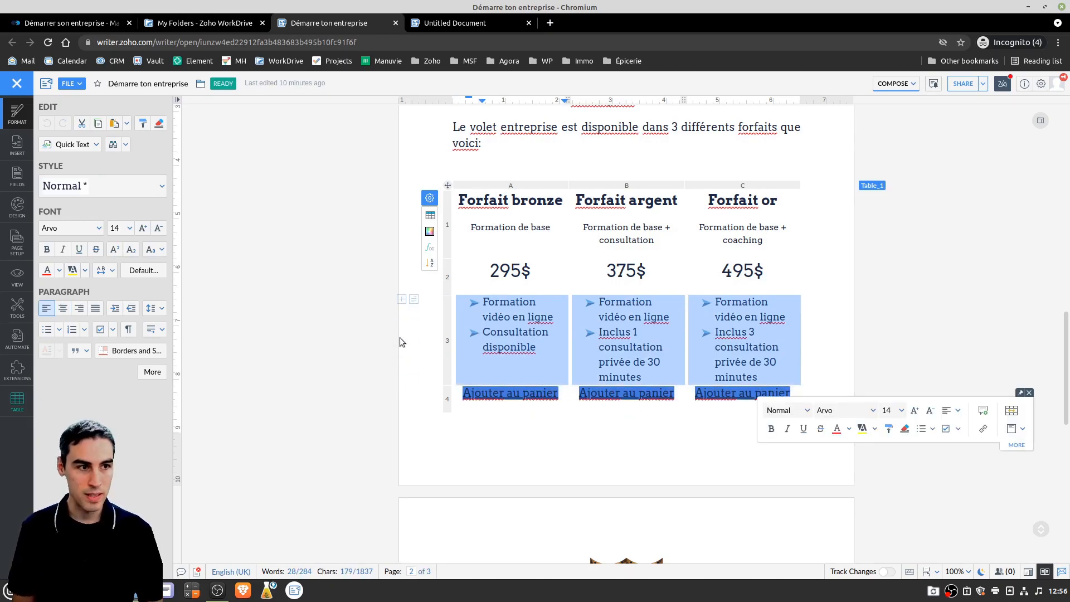
pyautogui.hotkey('ctrl', 'c')
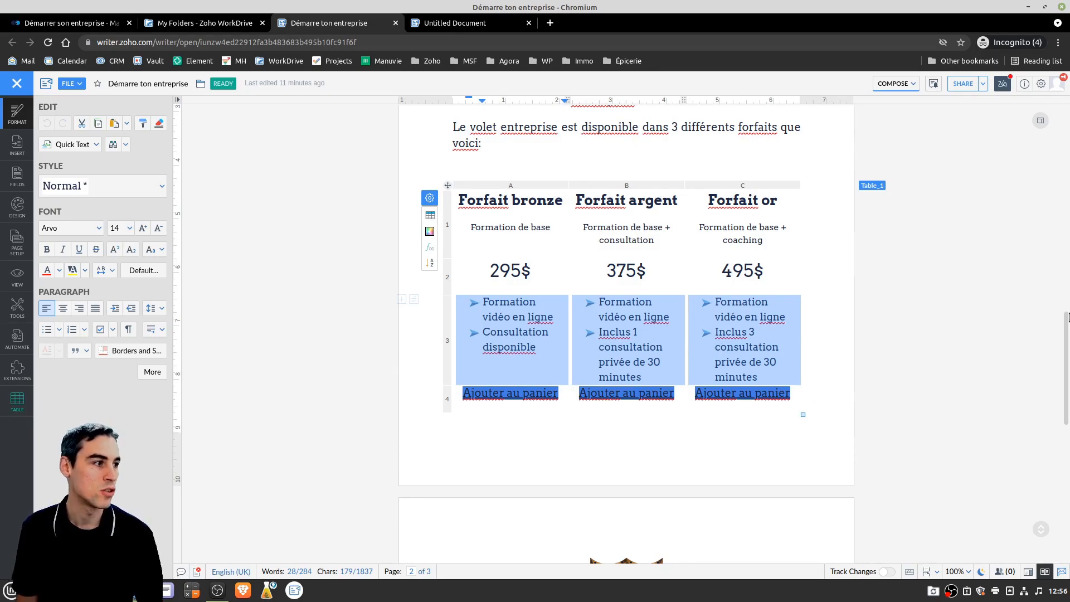
# Step: Compare the finished document's beginning with the pasted version in the untitled document, and close the untitled document
pyautogui.moveTo(1066, 339); pyautogui.dragTo(1069, 124)
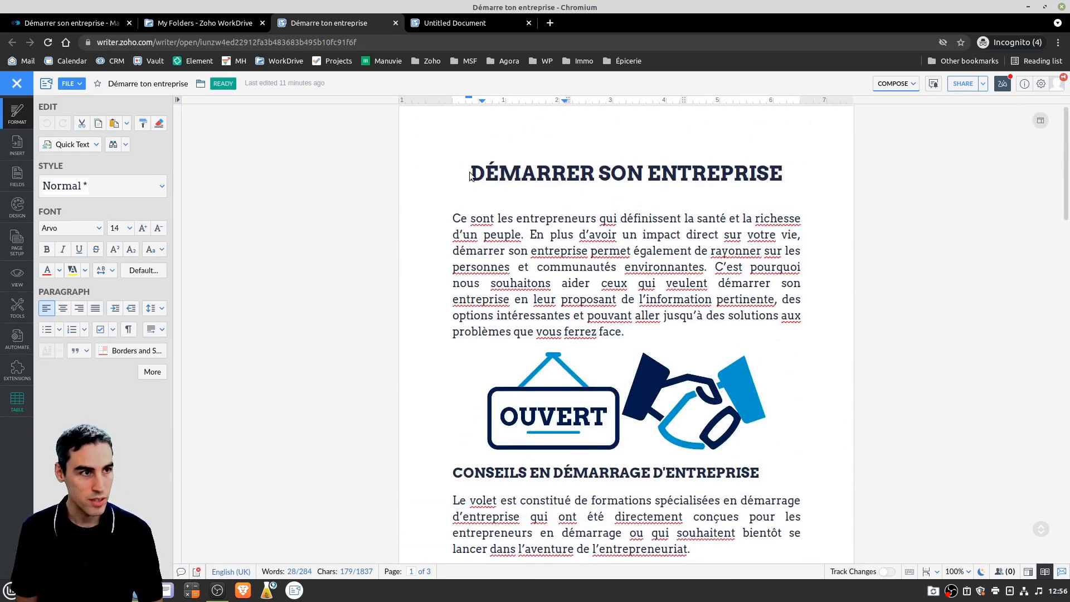
pyautogui.click(444, 22)
pyautogui.scroll(-3, 1011, 210)
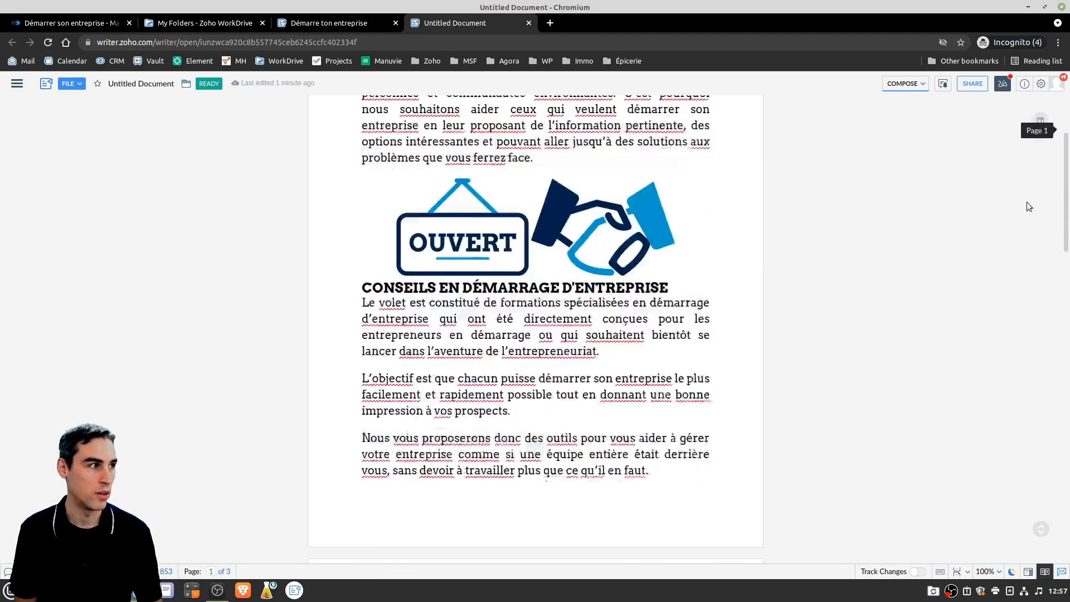
pyautogui.moveTo(1066, 191); pyautogui.dragTo(1006, 106)
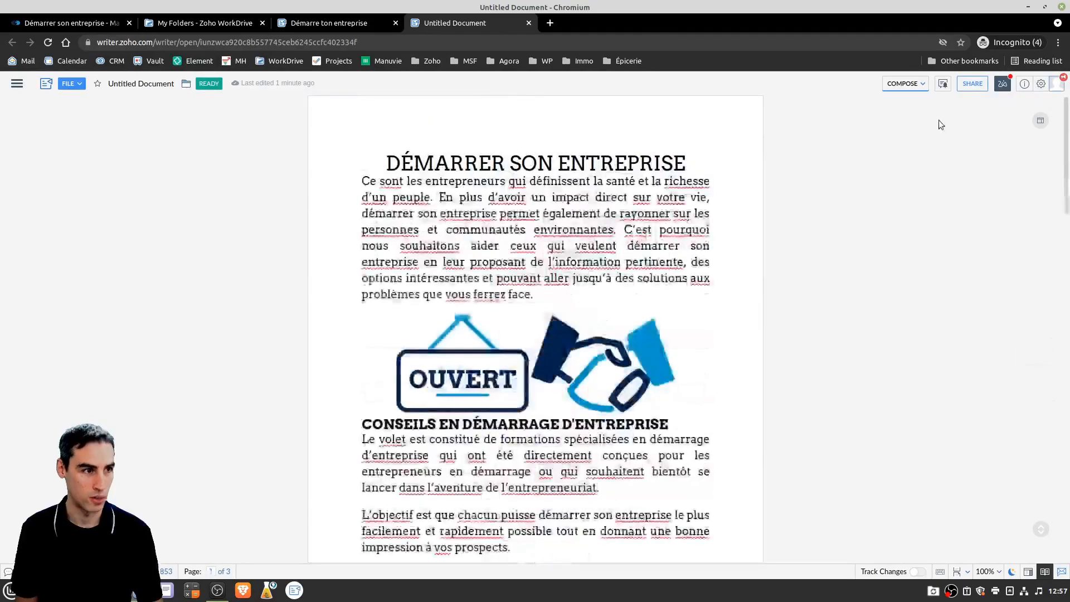
pyautogui.click(528, 24)
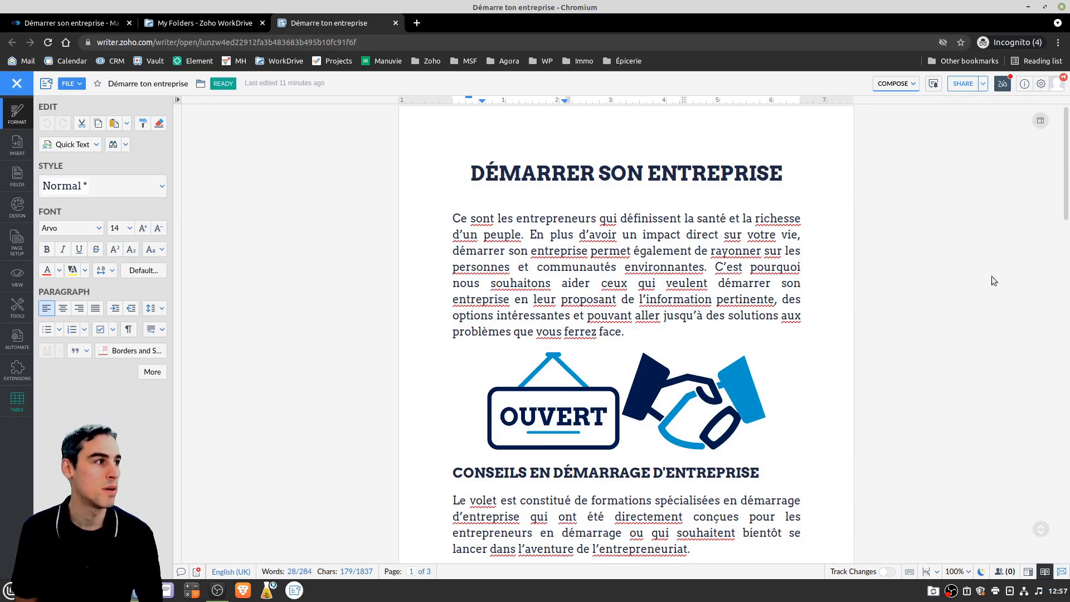
# Step: Open the sharing settings of "Démarre ton entreprise" and choose View as the access level for added members
pyautogui.click(982, 85)
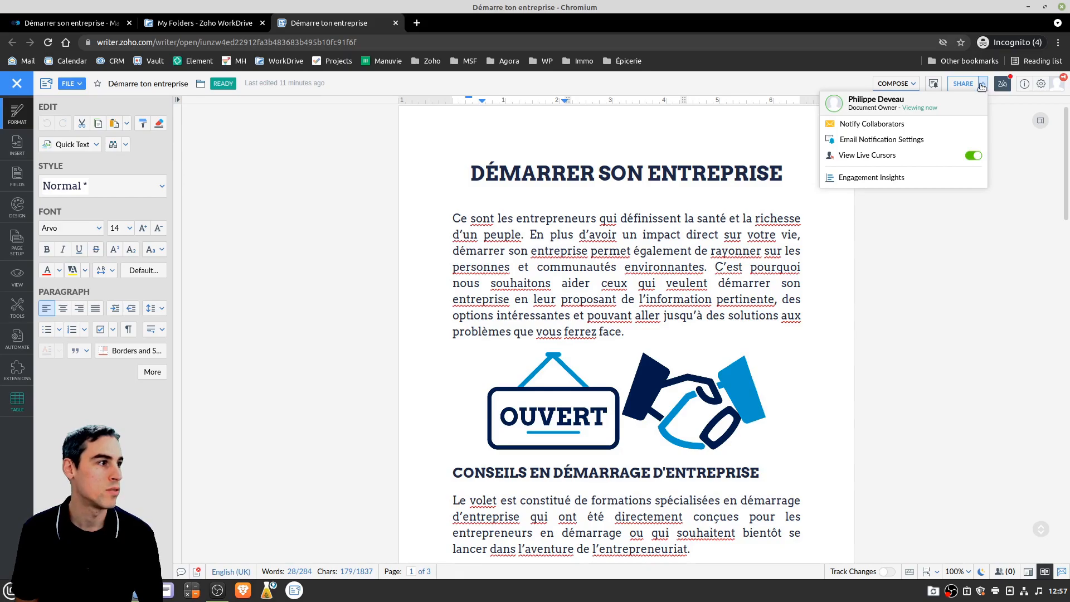
pyautogui.click(964, 85)
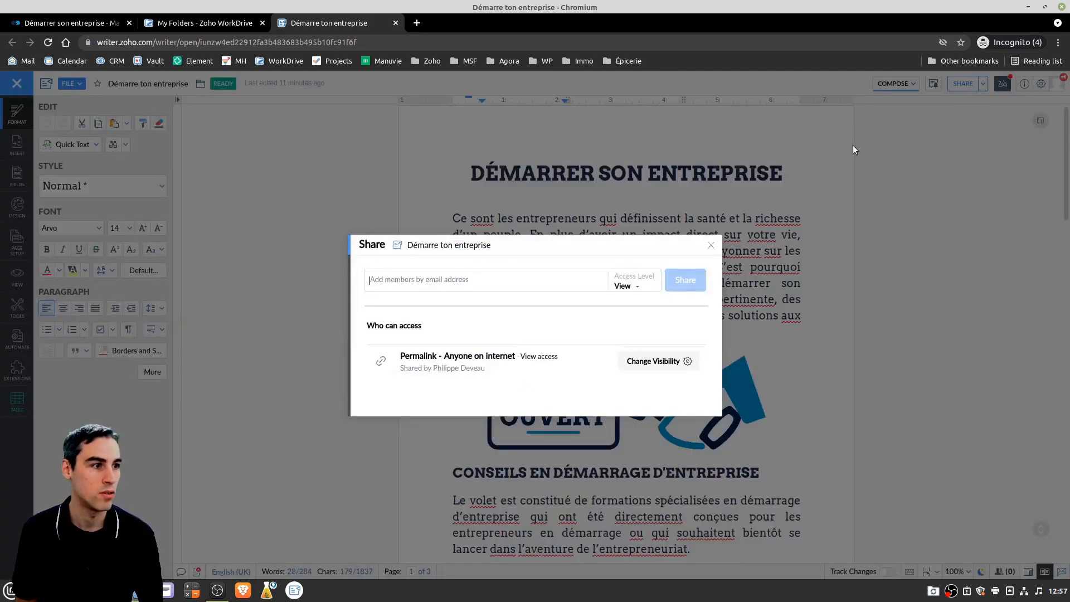
pyautogui.click(630, 287)
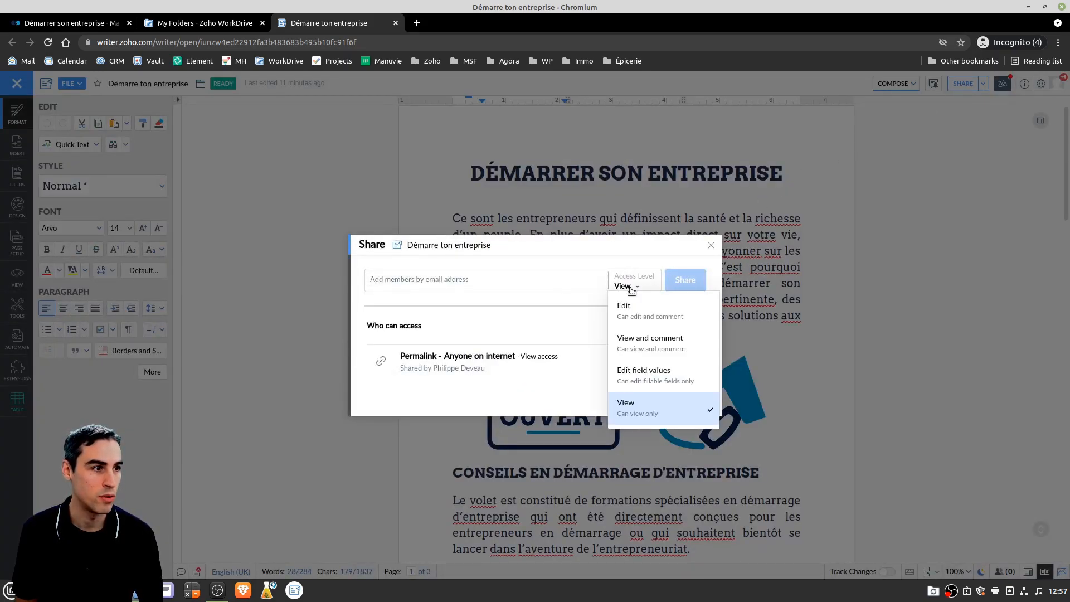
pyautogui.click(626, 404)
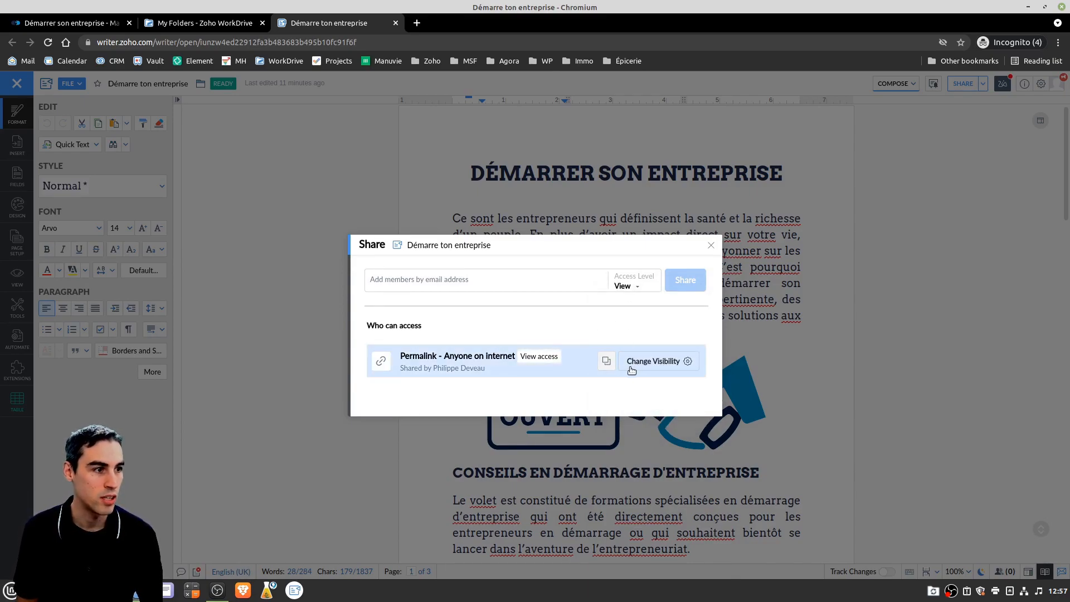
# Step: Open the permalink's visibility settings, keep access set to Anyone on internet, and copy the document's link
pyautogui.click(688, 363)
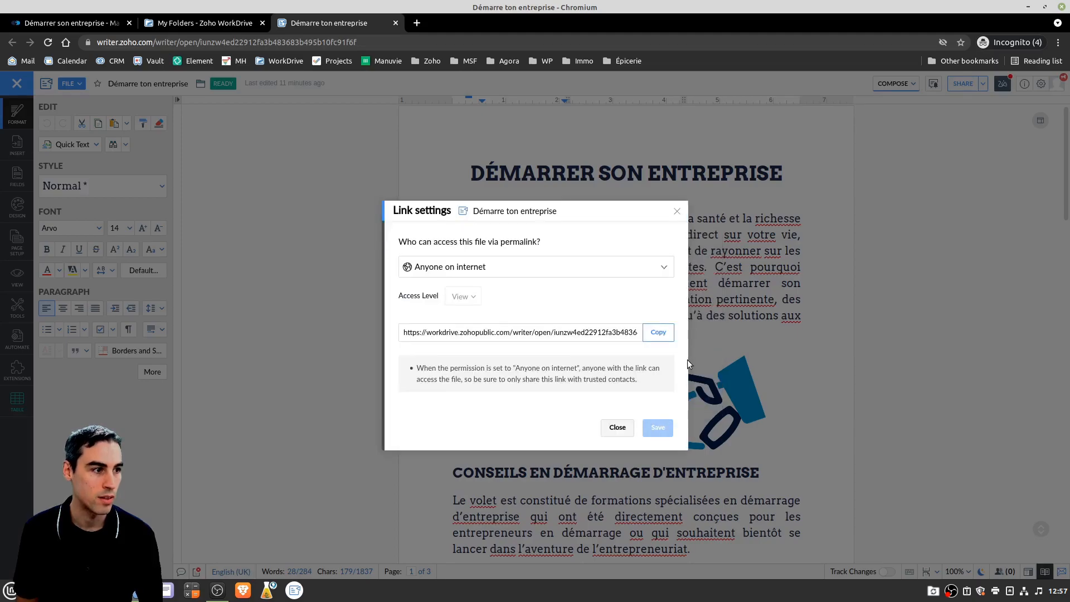
pyautogui.click(490, 267)
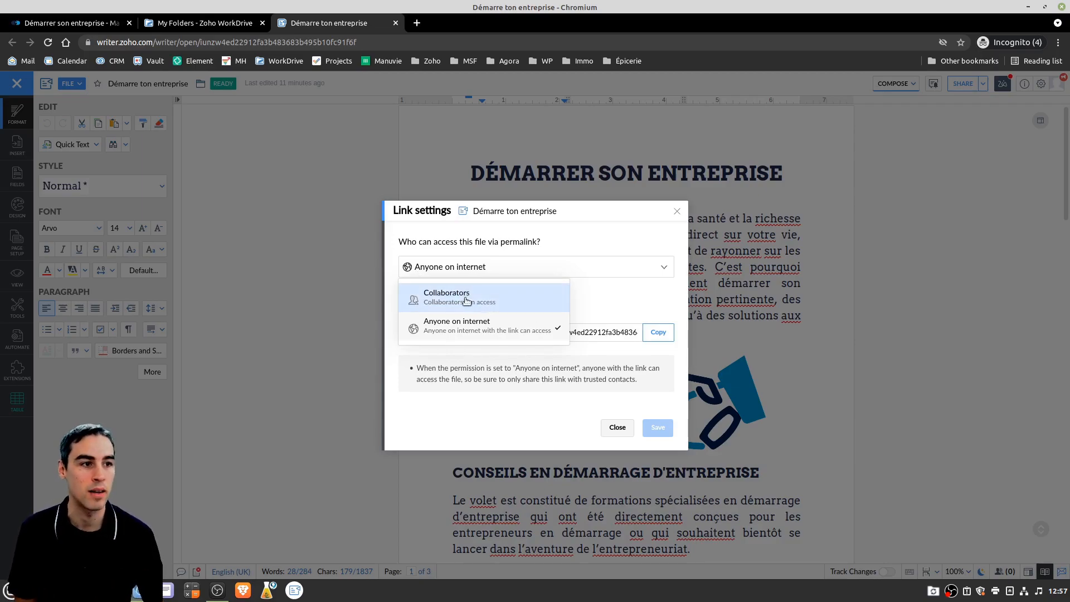
pyautogui.click(469, 337)
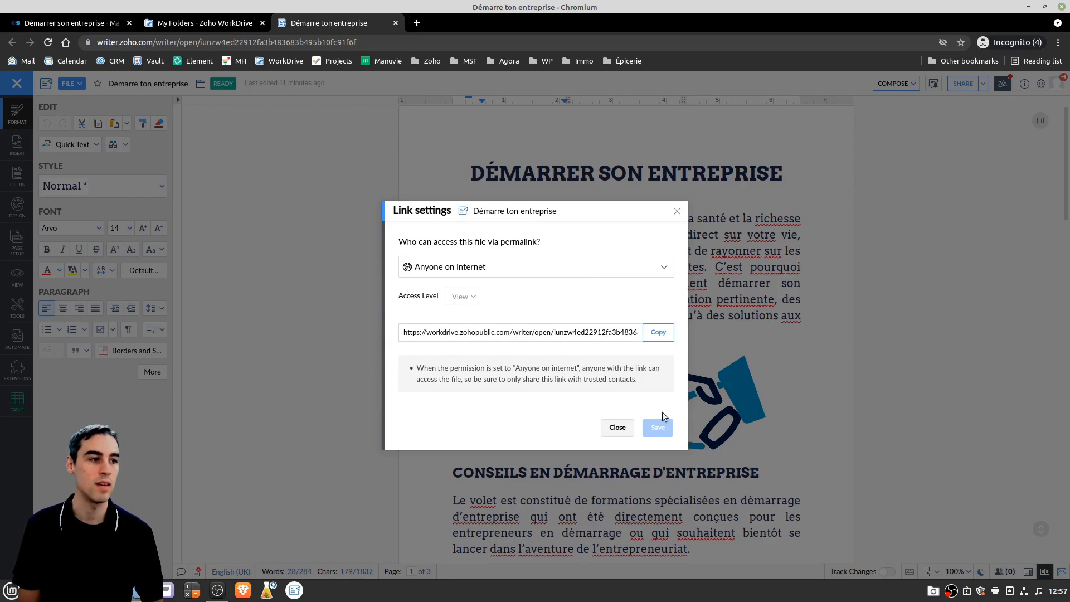
pyautogui.click(591, 338)
pyautogui.click(659, 333)
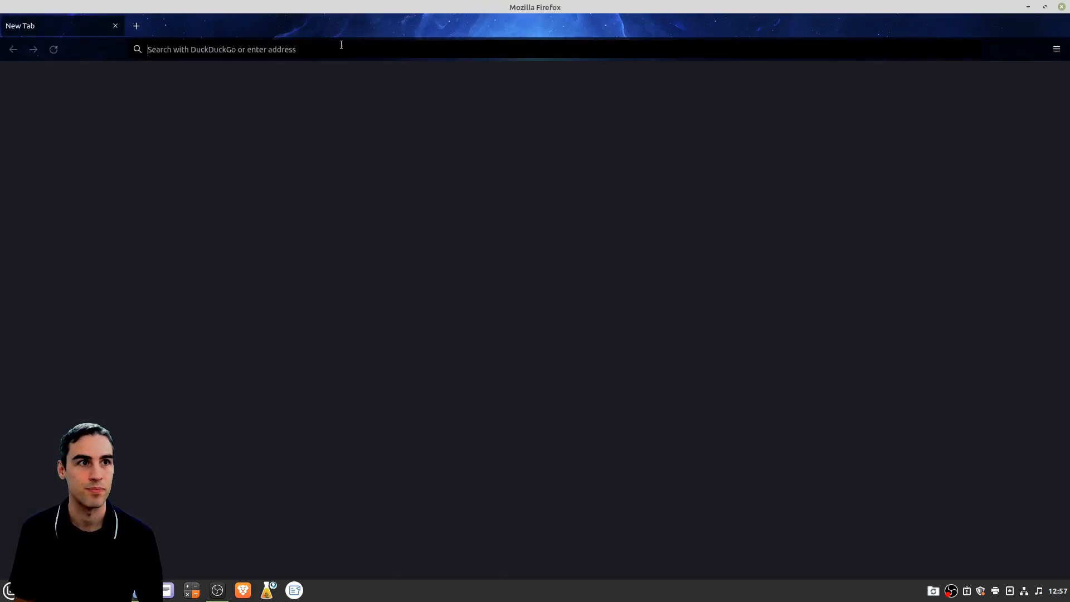
# Step: Open the copied permalink in Firefox, review the shared document down to the package table, and return to the editor in Chromium
pyautogui.click(337, 47)
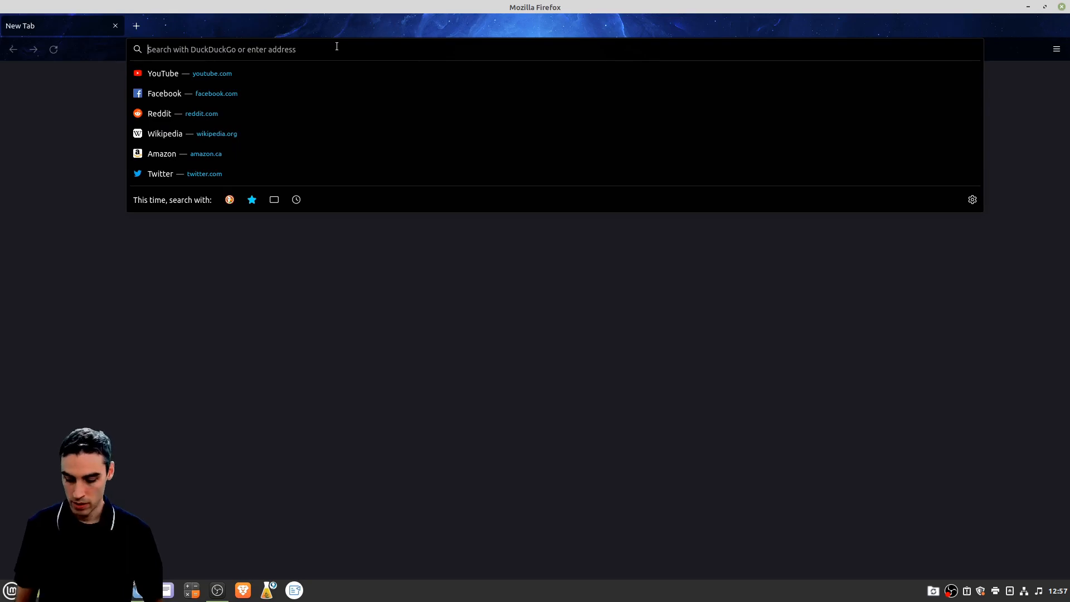
pyautogui.hotkey('ctrl', 'v')
pyautogui.press('Return')
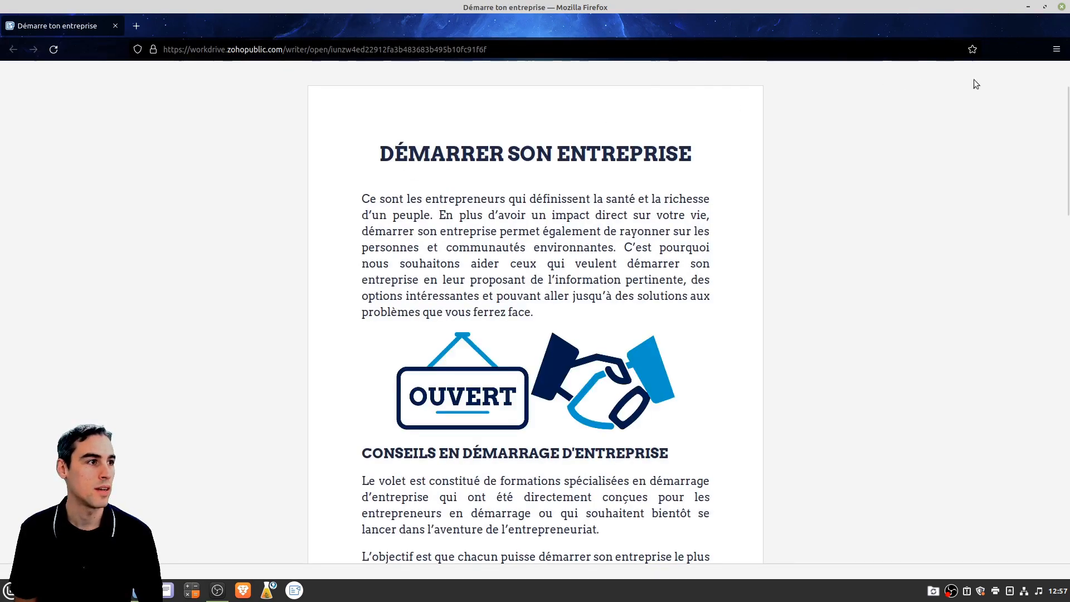
pyautogui.scroll(-5, 631, 156)
pyautogui.scroll(-15, 574, 208)
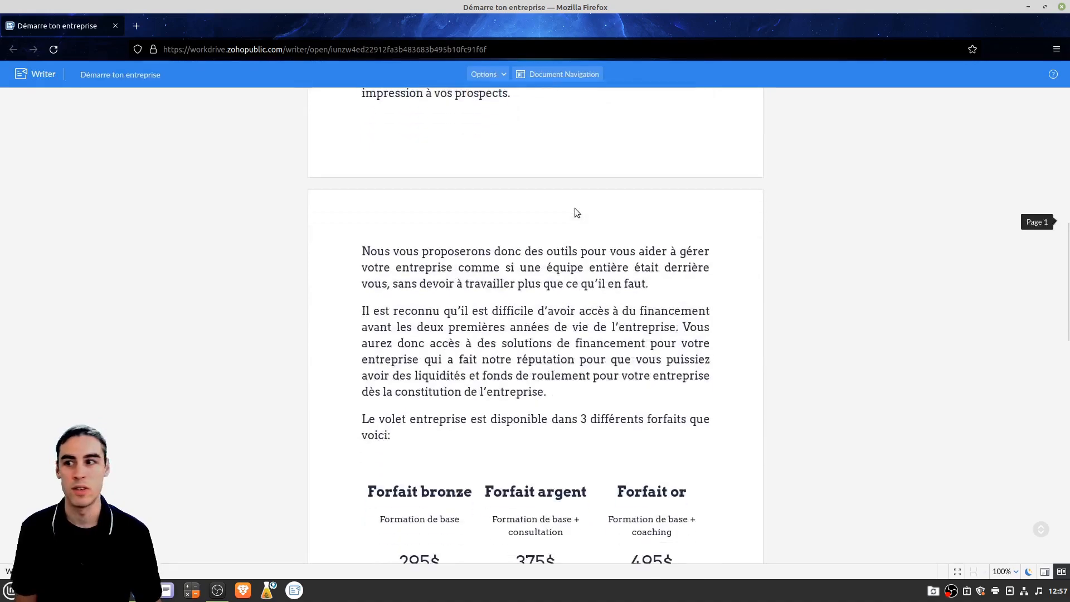
pyautogui.scroll(20, 574, 208)
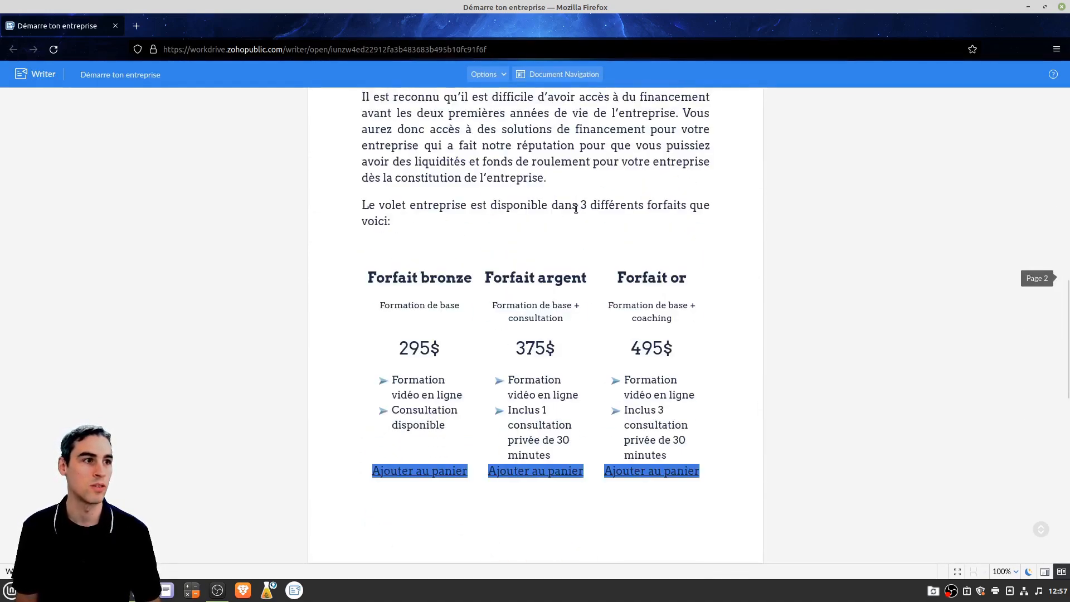
pyautogui.click(1029, 7)
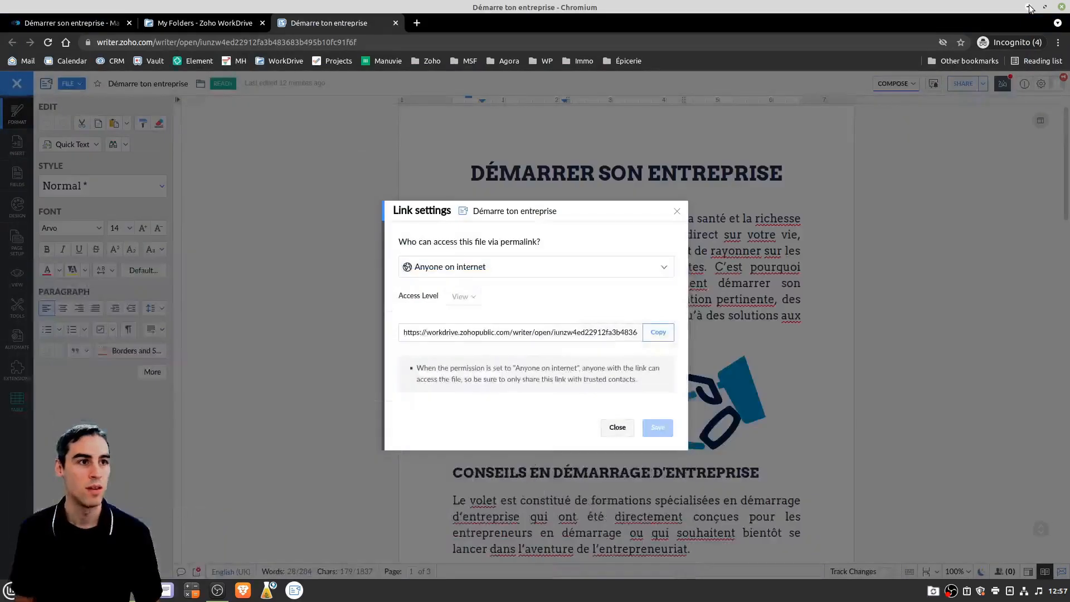
# Step: Close the link settings and switch the document's layout from Page View to Web View
pyautogui.click(677, 213)
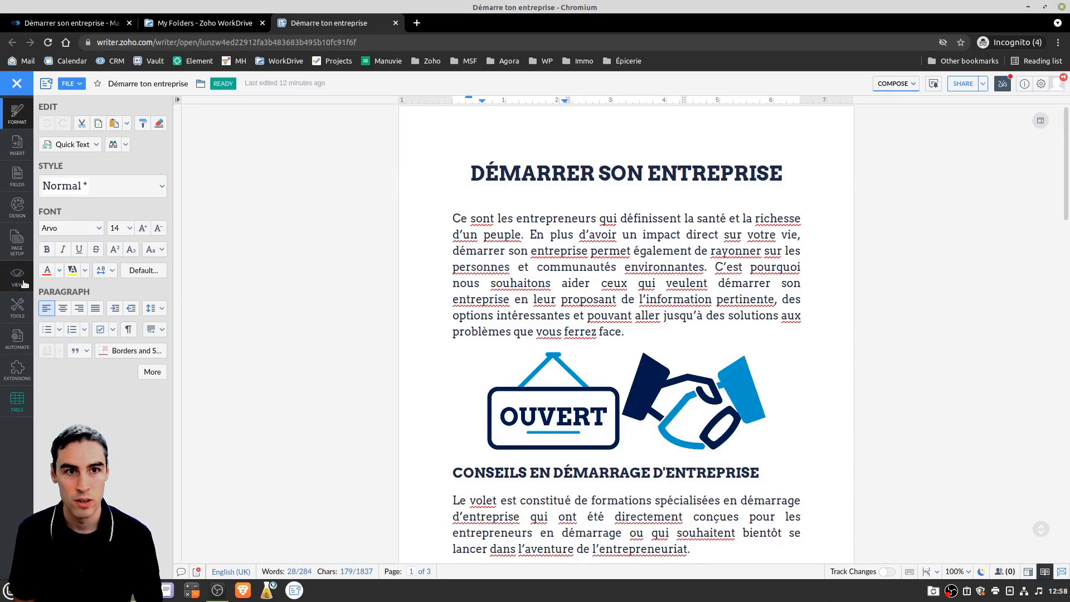
pyautogui.click(17, 83)
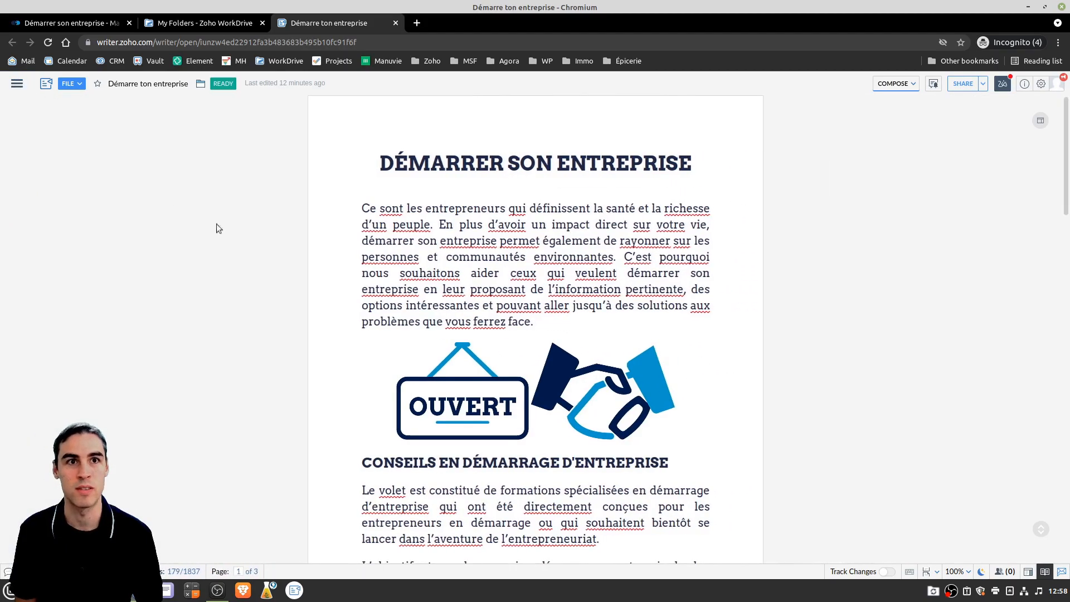
pyautogui.click(16, 88)
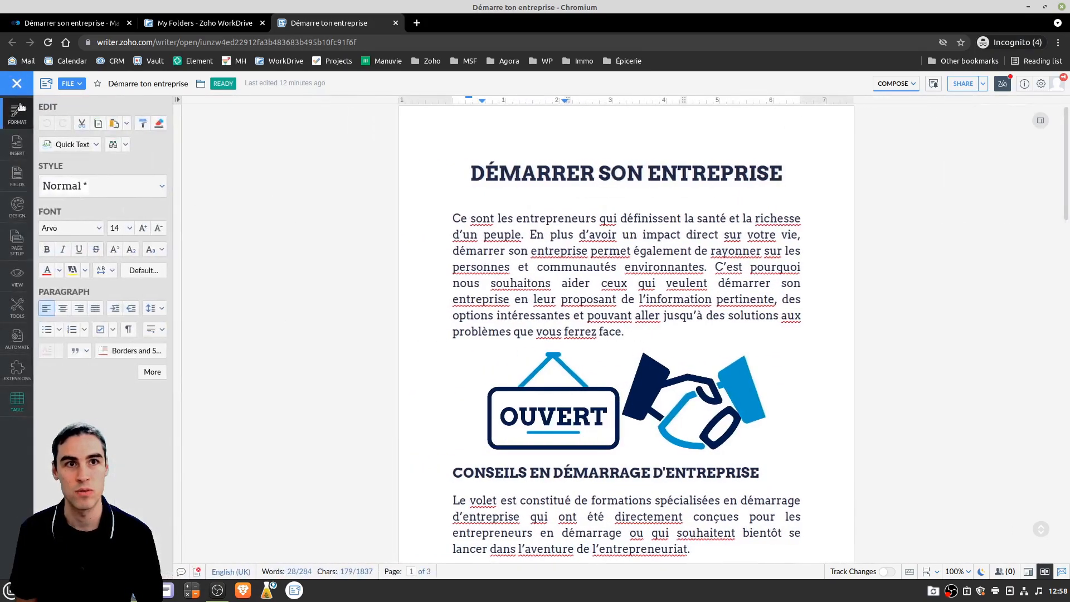
pyautogui.click(17, 277)
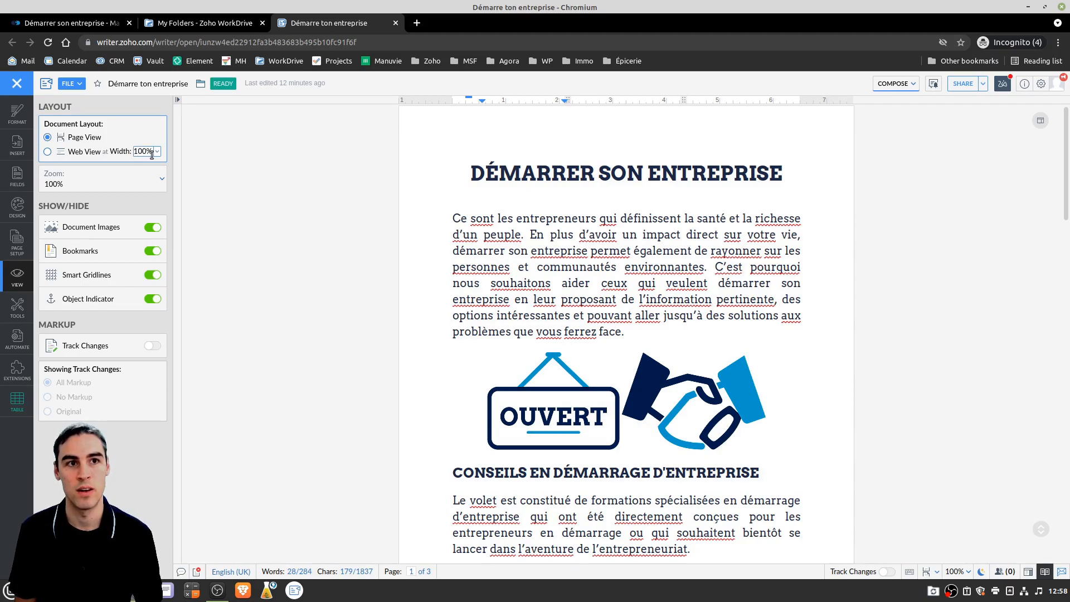
pyautogui.click(48, 152)
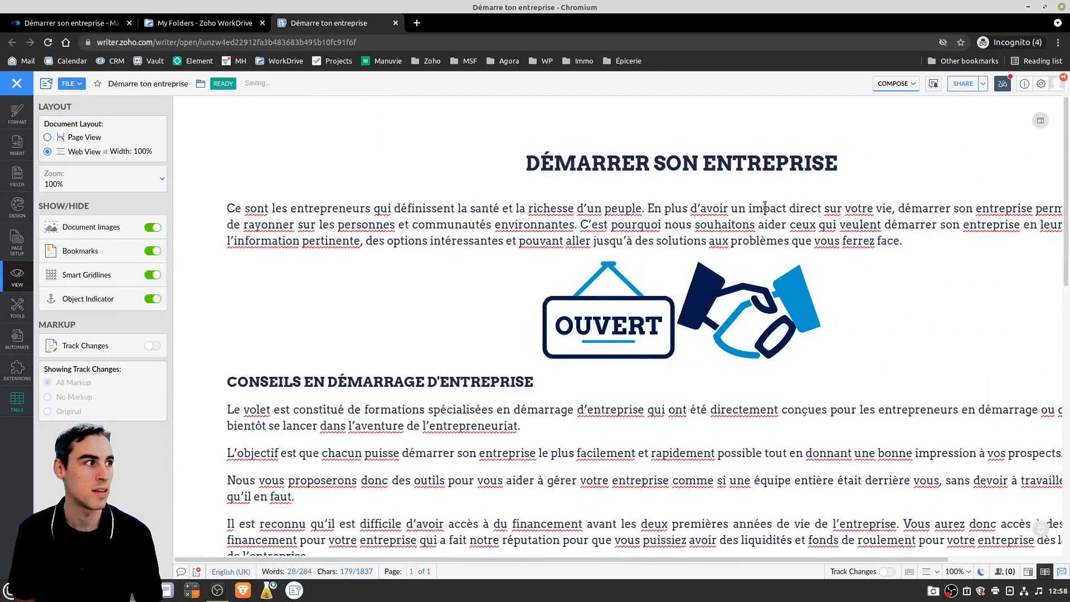
# Step: Review the document in Web View and select the whole package table
pyautogui.scroll(-8, 856, 315)
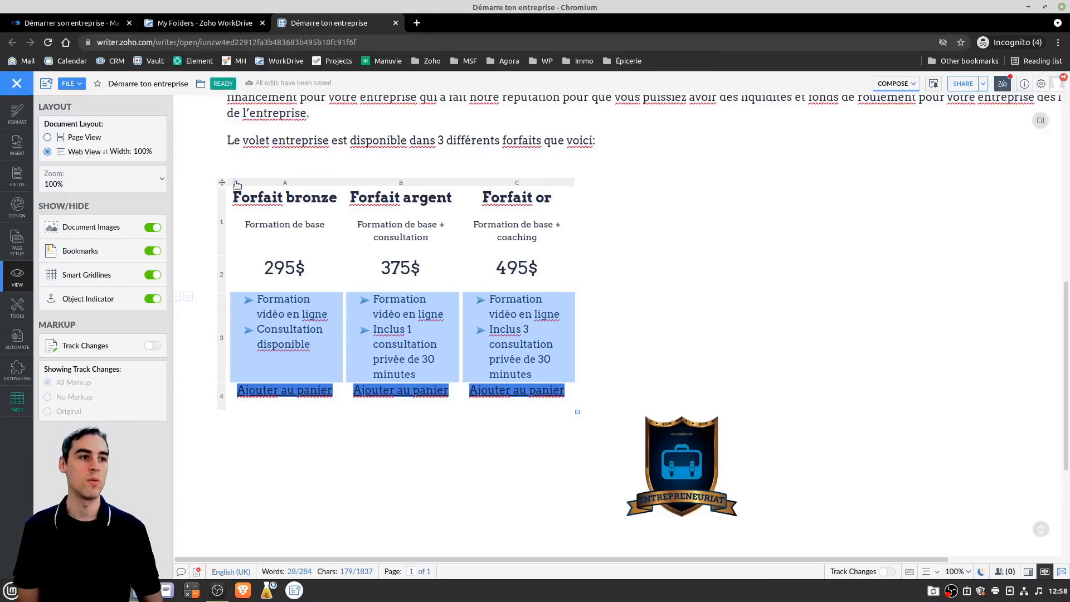
pyautogui.click(222, 185)
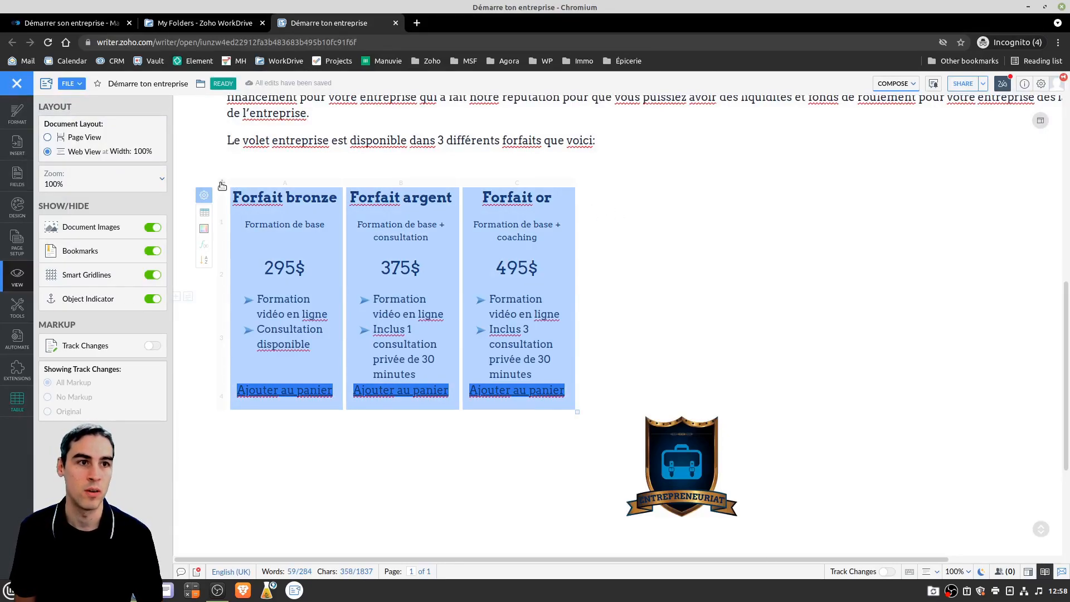
pyautogui.scroll(8, 841, 234)
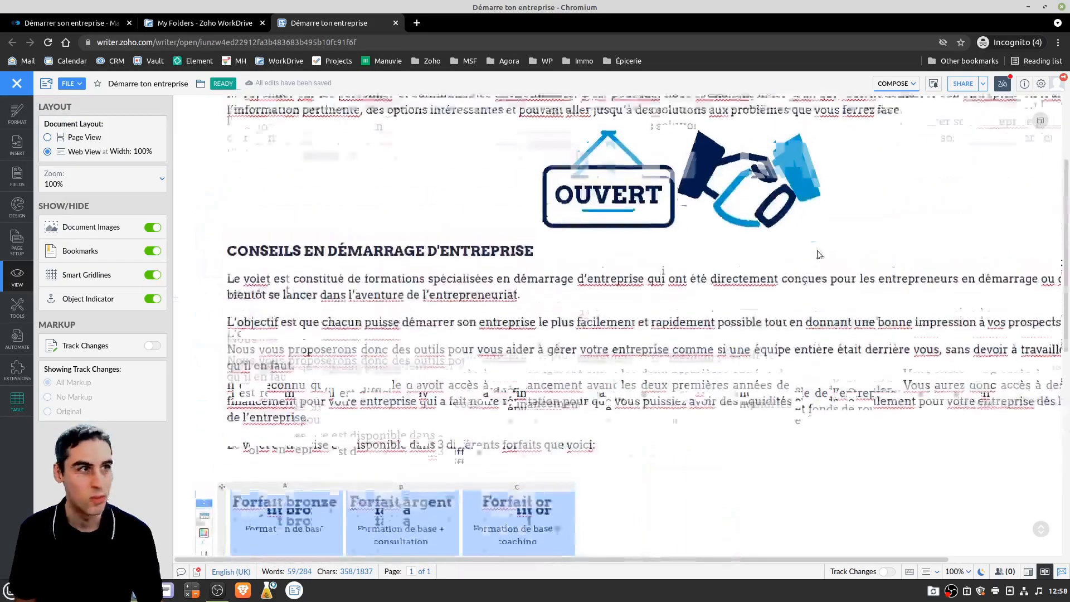
pyautogui.scroll(-8, 816, 250)
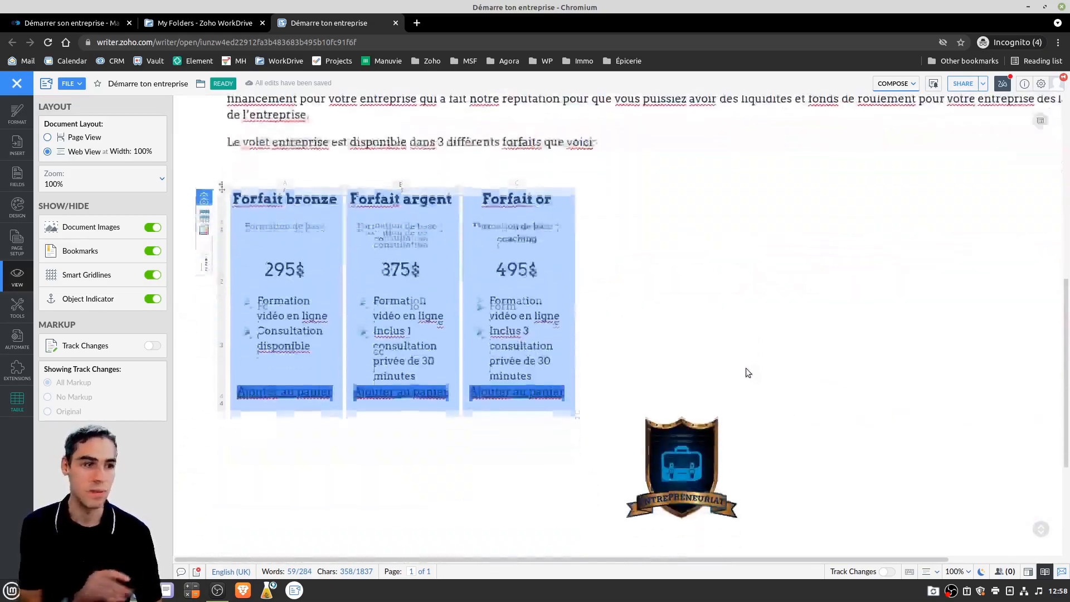
pyautogui.scroll(1, 679, 340)
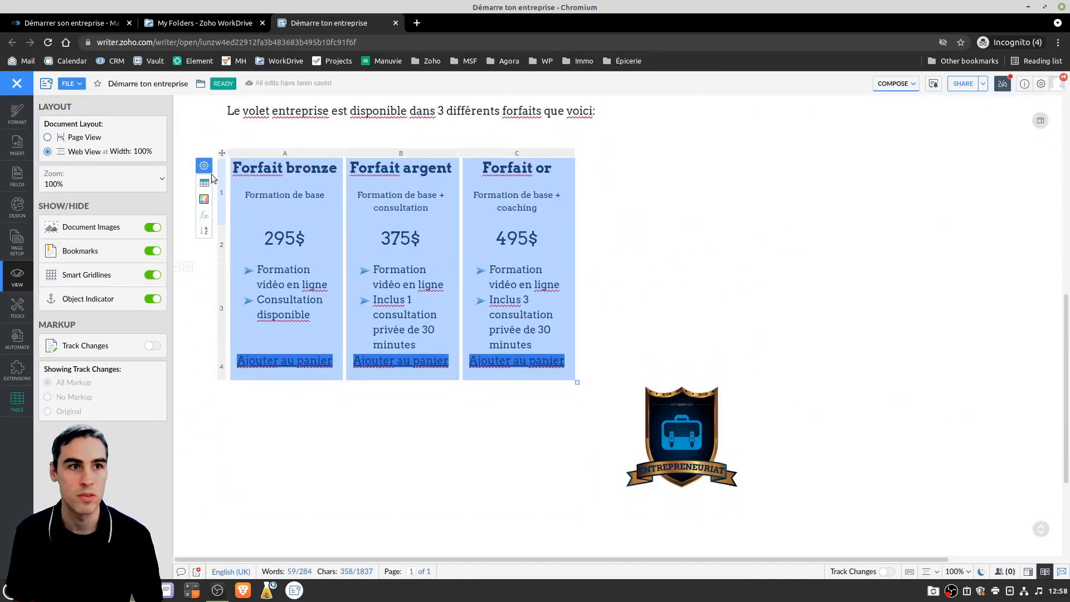
# Step: Try to centre the text in every cell of the package table, and undo the alignment change
pyautogui.click(10, 149)
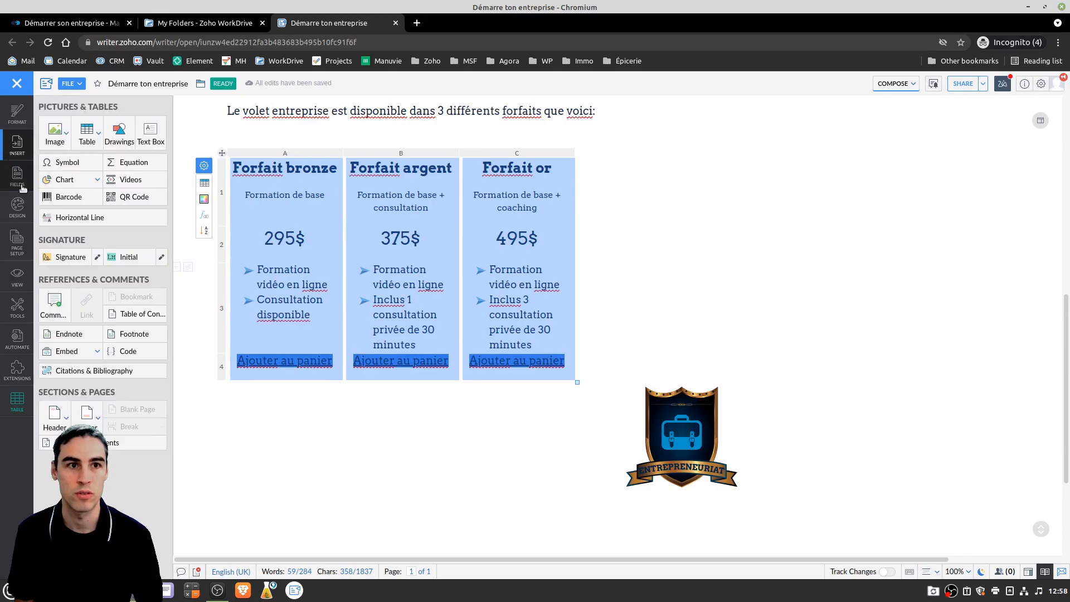
pyautogui.click(15, 117)
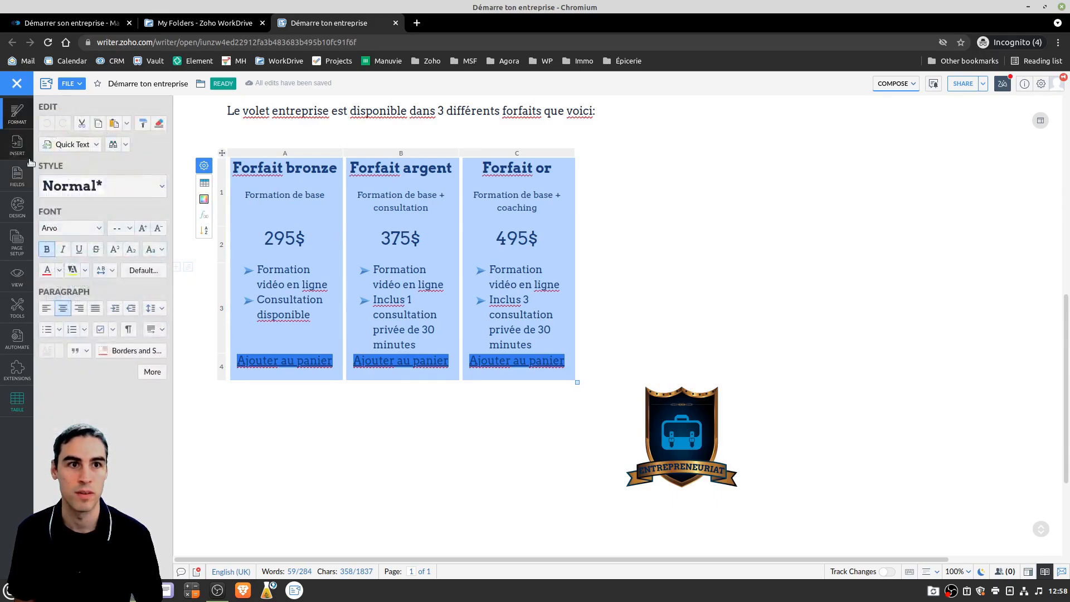
pyautogui.click(64, 310)
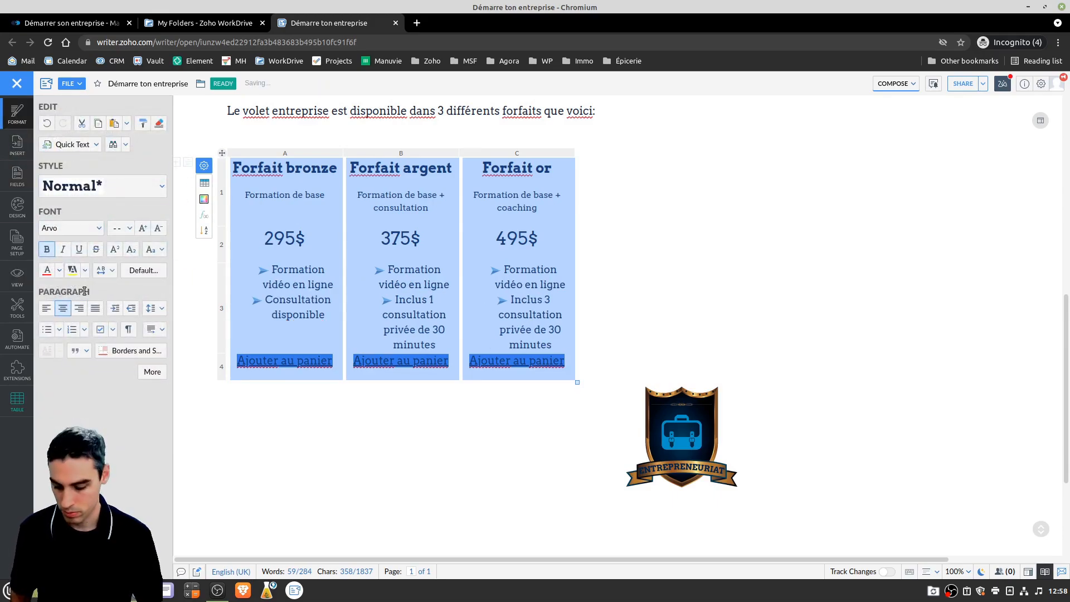
pyautogui.hotkey('ctrl', 'z')
# Step: Look through the package table's design and layout options, set its table alignment to Center, and deselect the table
pyautogui.click(204, 165)
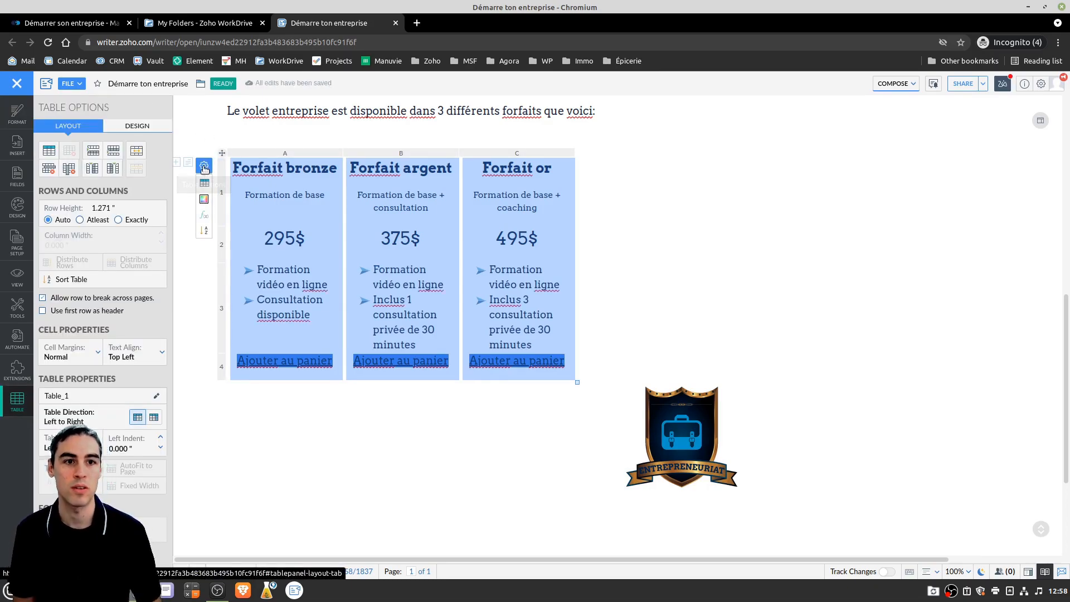
pyautogui.click(136, 126)
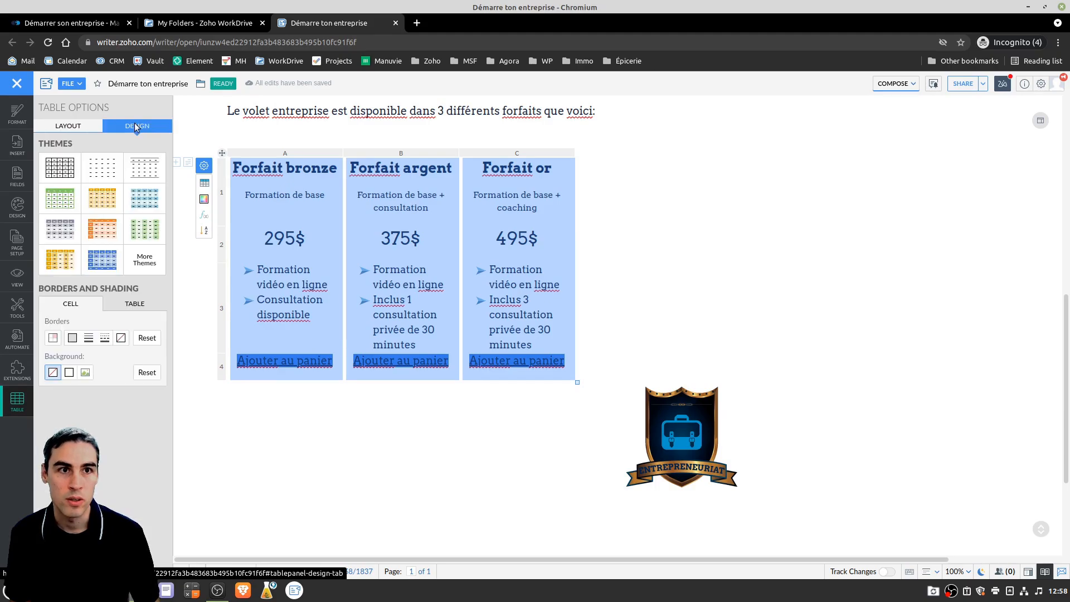
pyautogui.click(68, 126)
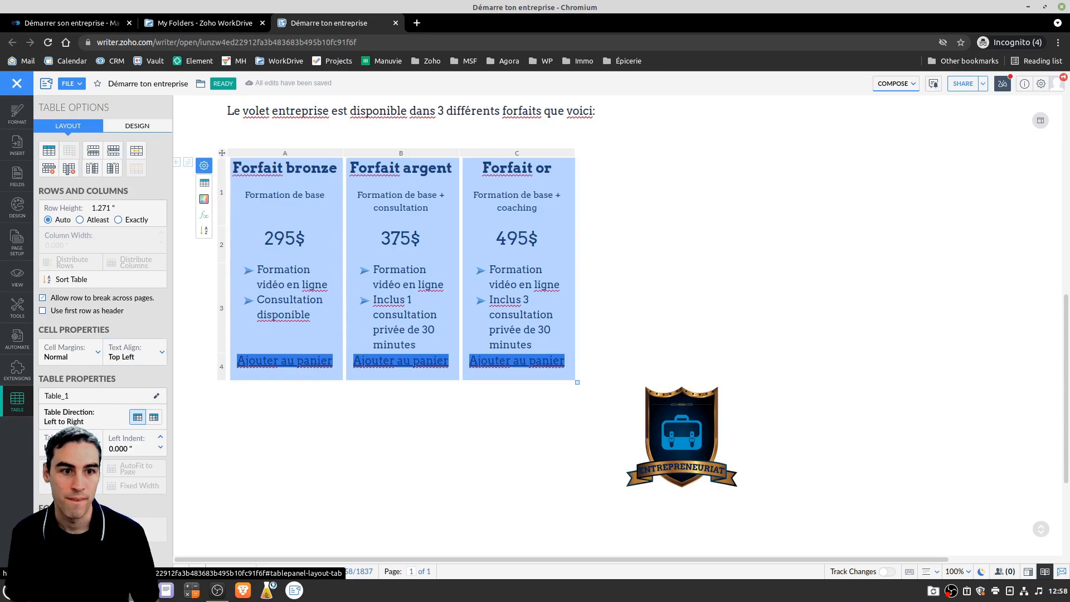
pyautogui.click(71, 443)
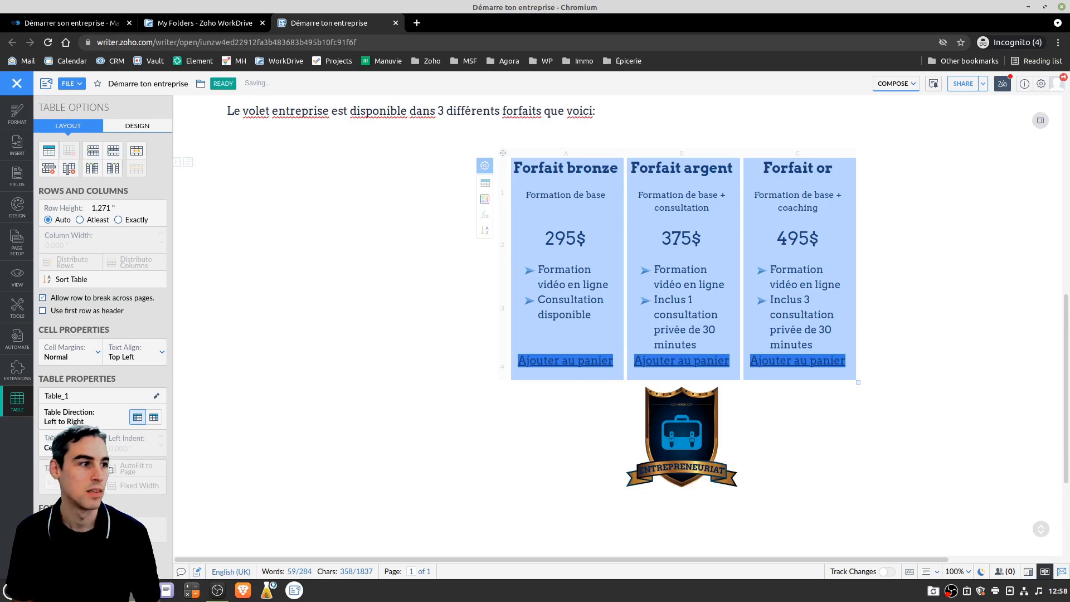
pyautogui.click(913, 223)
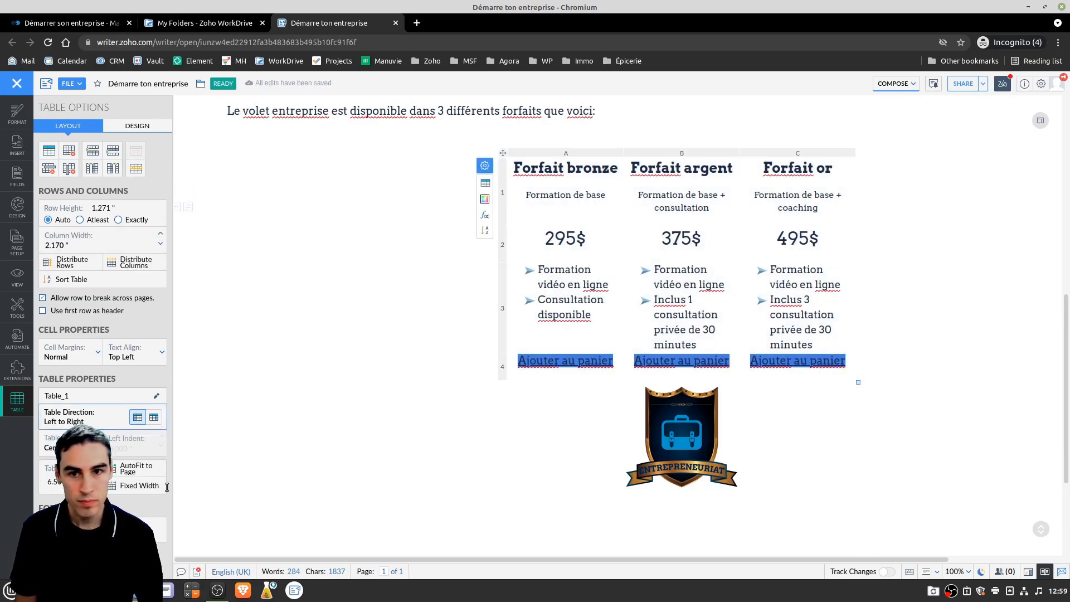
# Step: Reload the shared document in Firefox and review its Web View layout from the title to the Entrepreneuriat badge
pyautogui.click(89, 590)
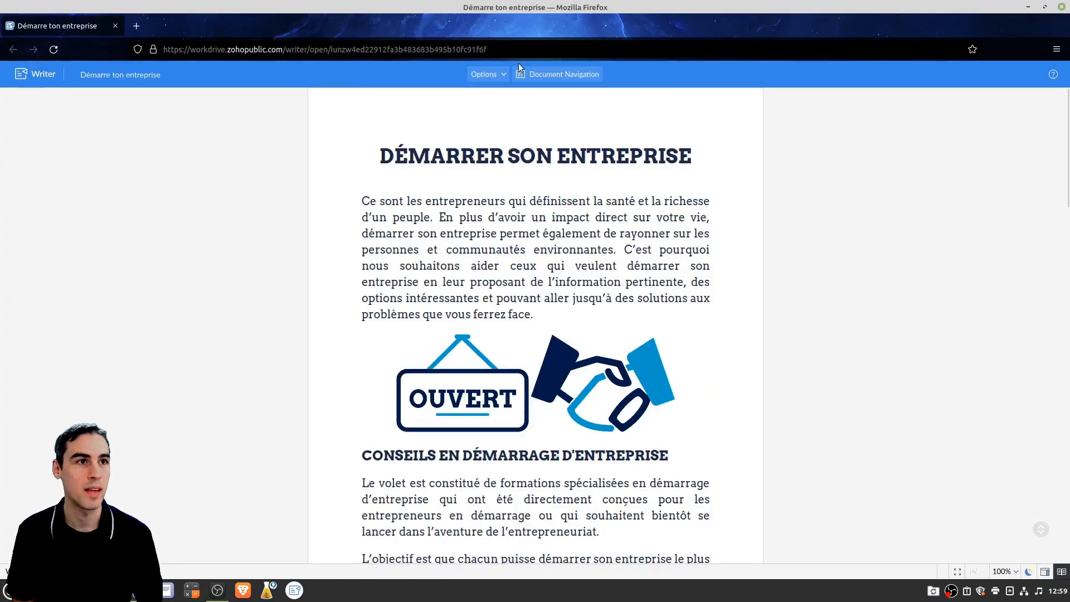
pyautogui.scroll(-20, 564, 331)
pyautogui.scroll(3, 498, 214)
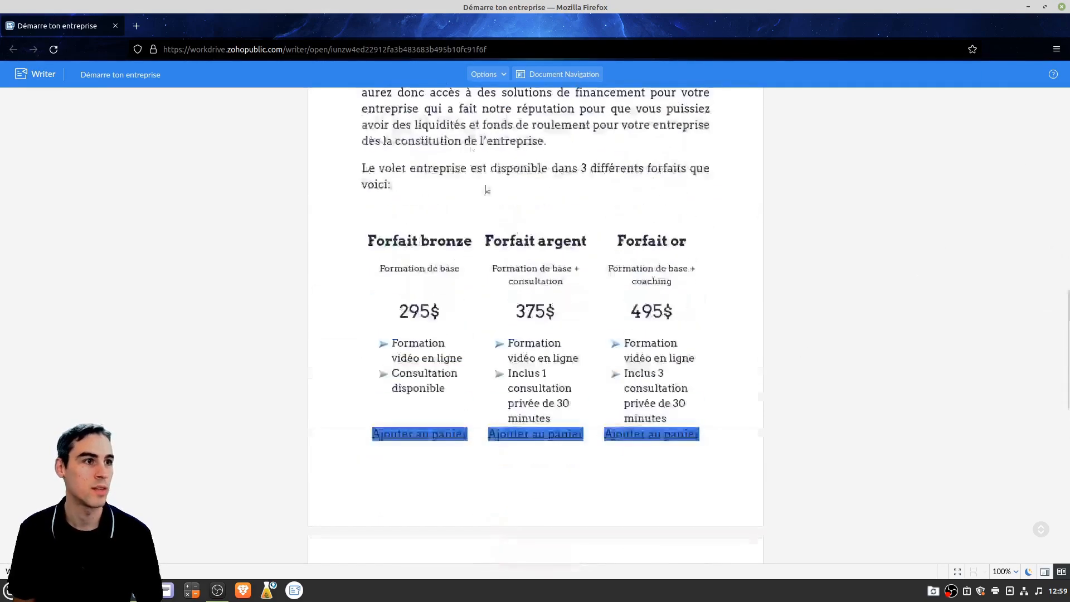
pyautogui.click(531, 49)
pyautogui.press('Return')
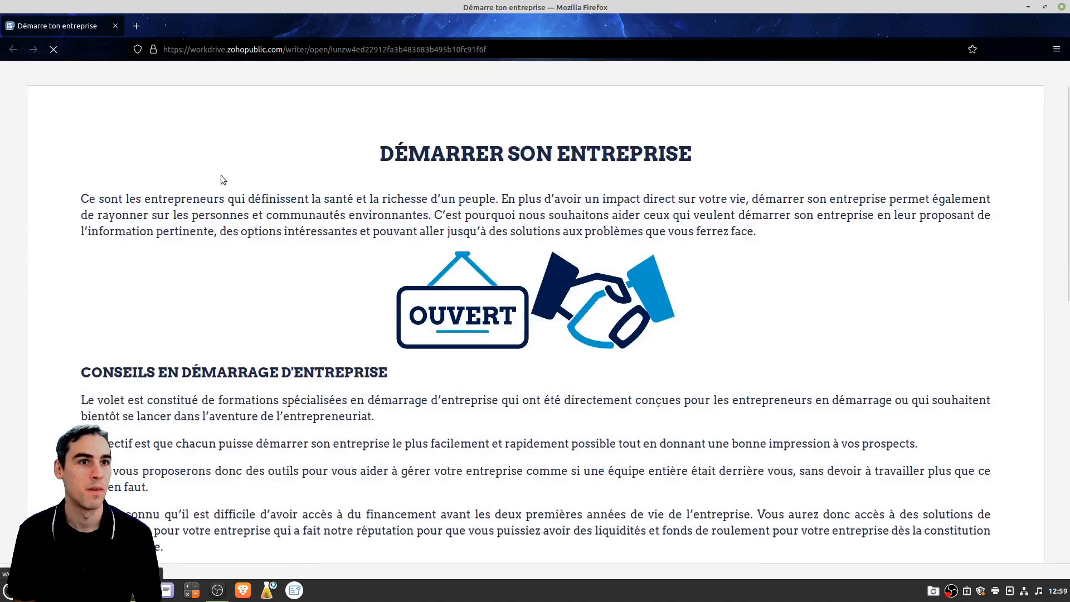
pyautogui.scroll(-3, 498, 230)
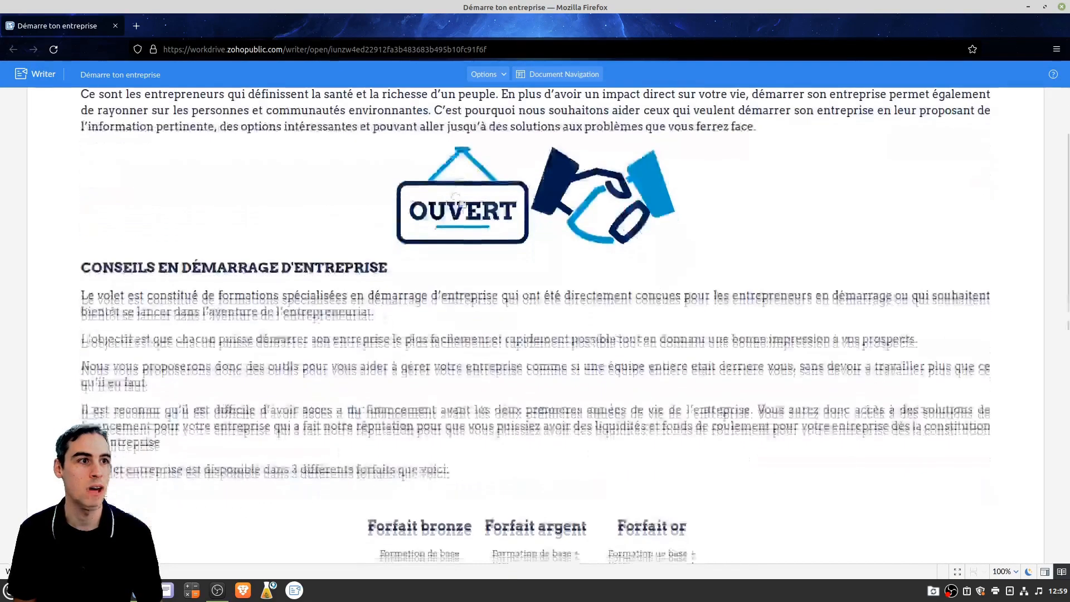
pyautogui.scroll(-10, 499, 231)
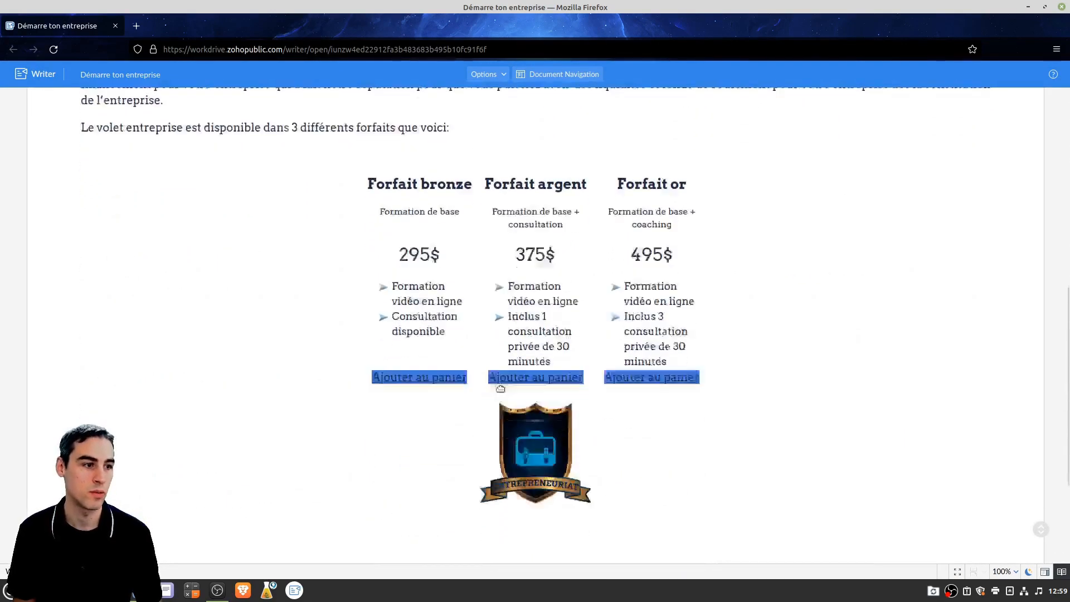
pyautogui.scroll(13, 505, 381)
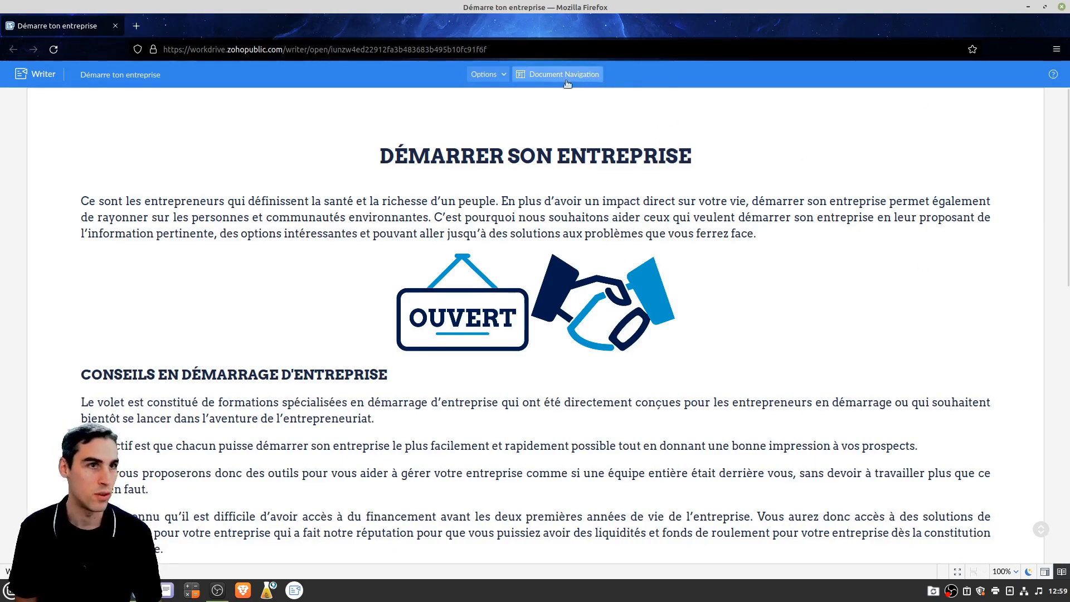
# Step: Return to the document in Chromium, review it from the opening picture to the Entrepreneuriat badge, and show the insertable elements
pyautogui.click(1028, 6)
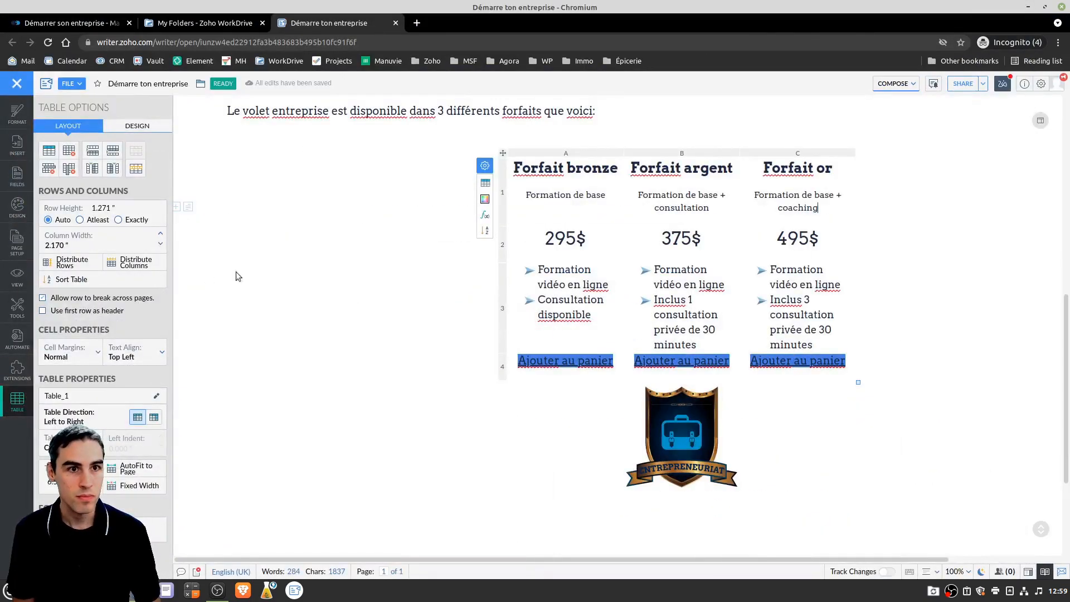
pyautogui.scroll(7, 353, 211)
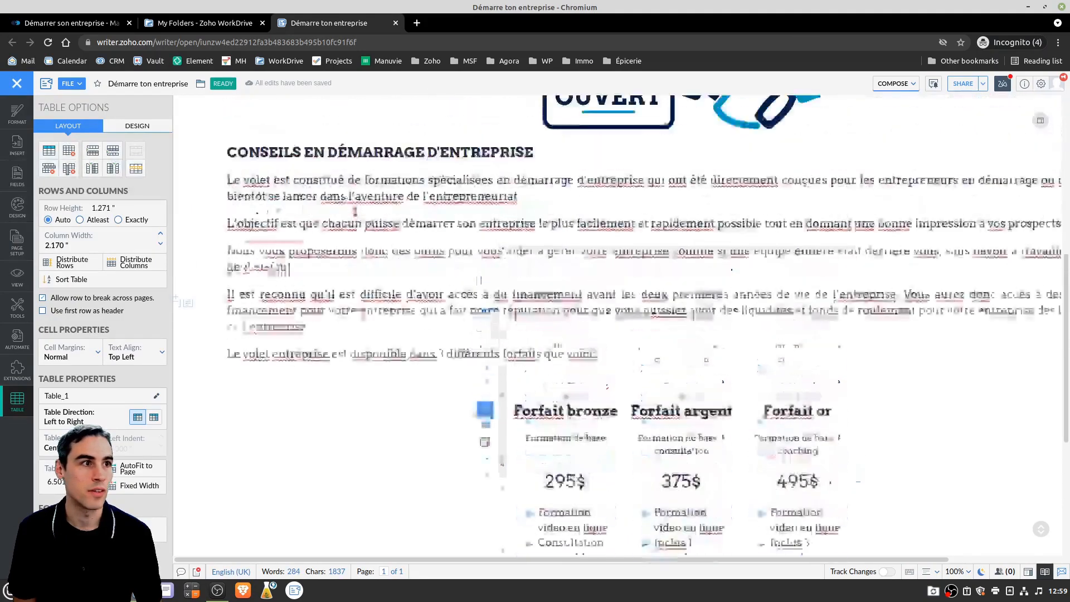
pyautogui.scroll(-7, 578, 185)
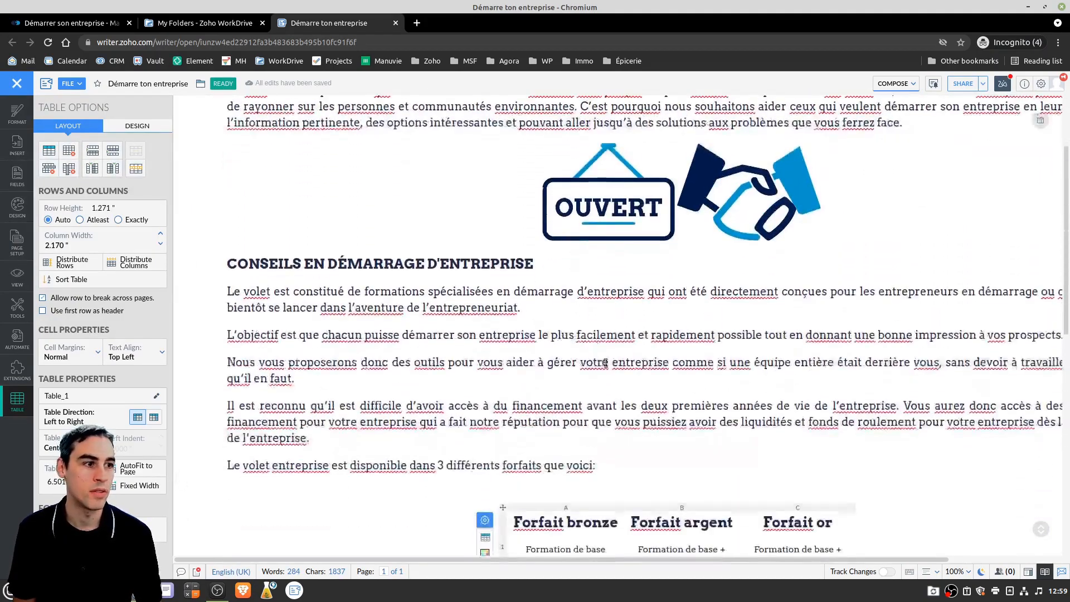
pyautogui.scroll(-4, 932, 225)
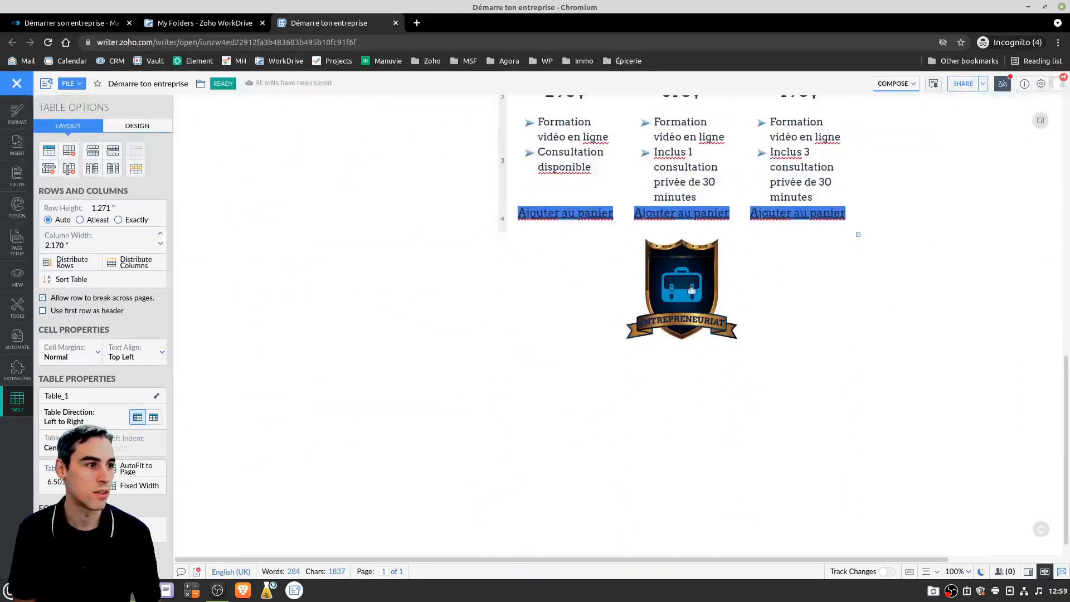
pyautogui.scroll(6, 783, 278)
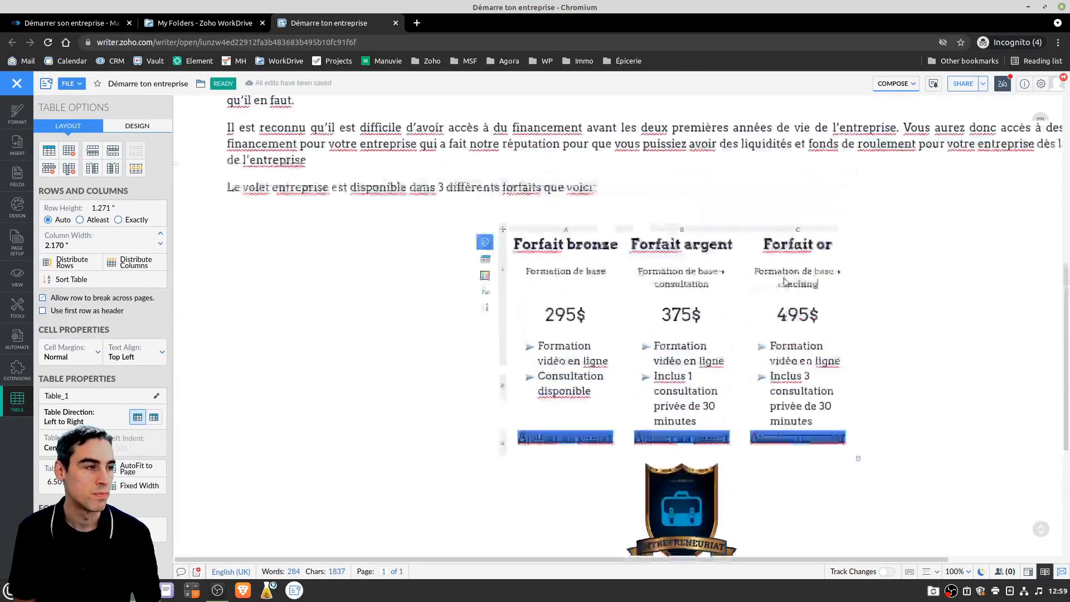
pyautogui.scroll(4, 783, 277)
pyautogui.scroll(-2, 697, 223)
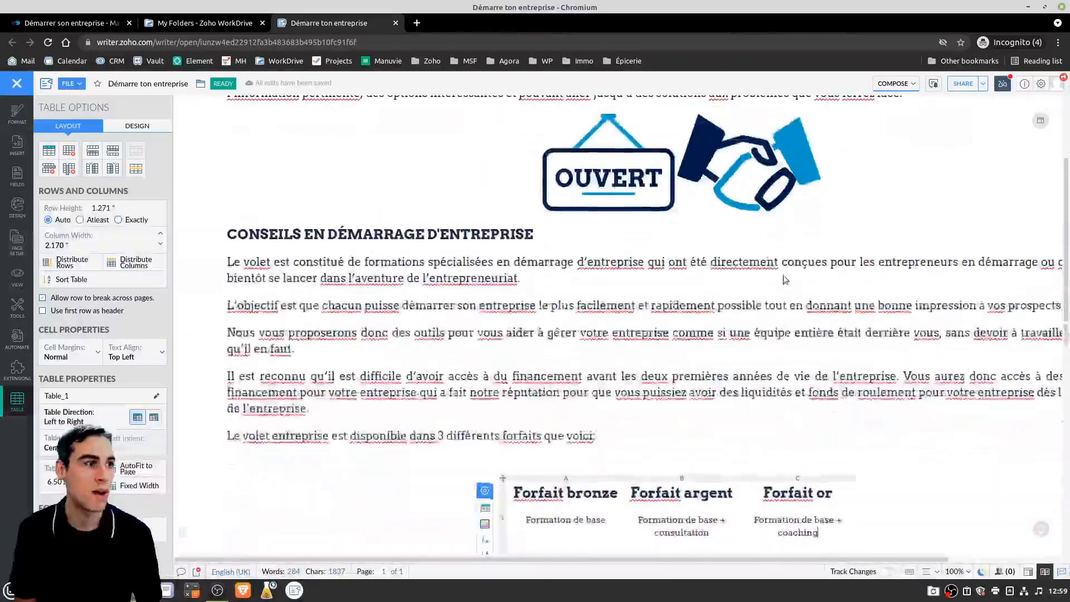
pyautogui.click(620, 165)
pyautogui.click(15, 146)
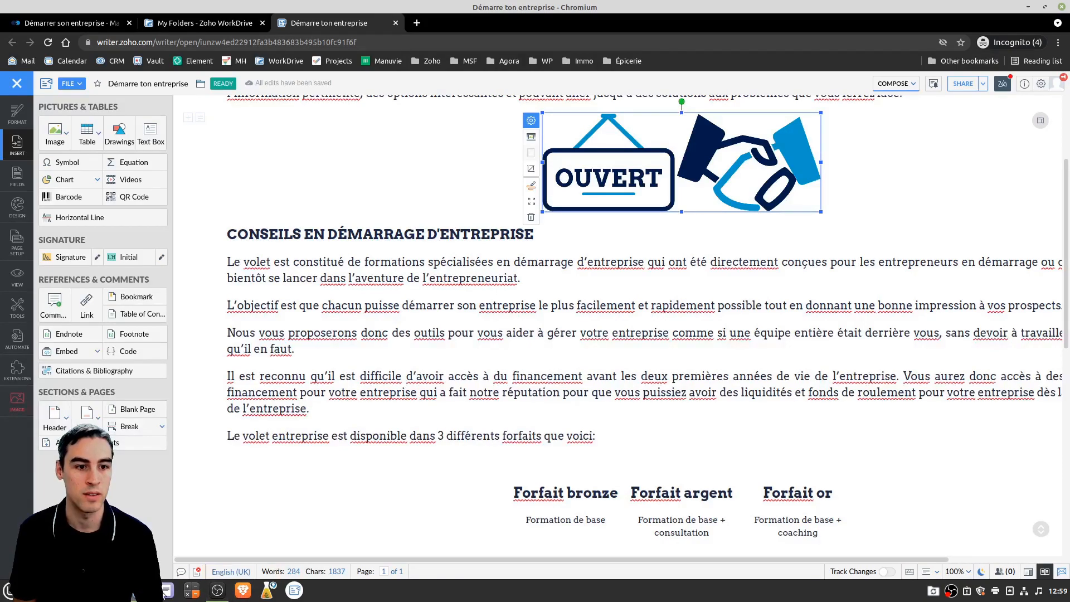
# Step: Open youtube.com in a new browser tab
pyautogui.click(416, 22)
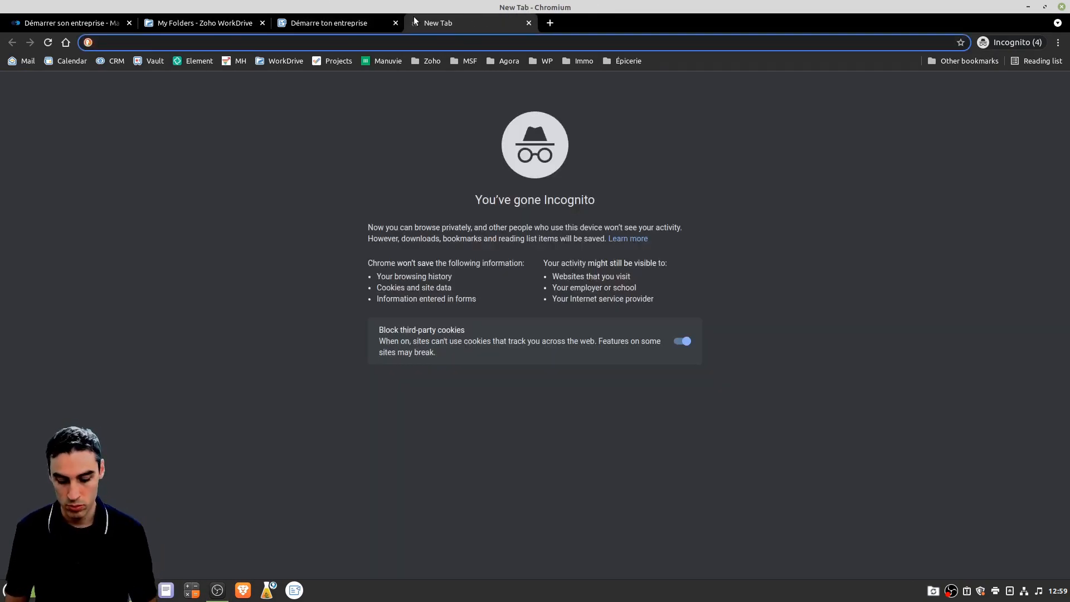
pyautogui.write('yout')
pyautogui.press('BackSpace')
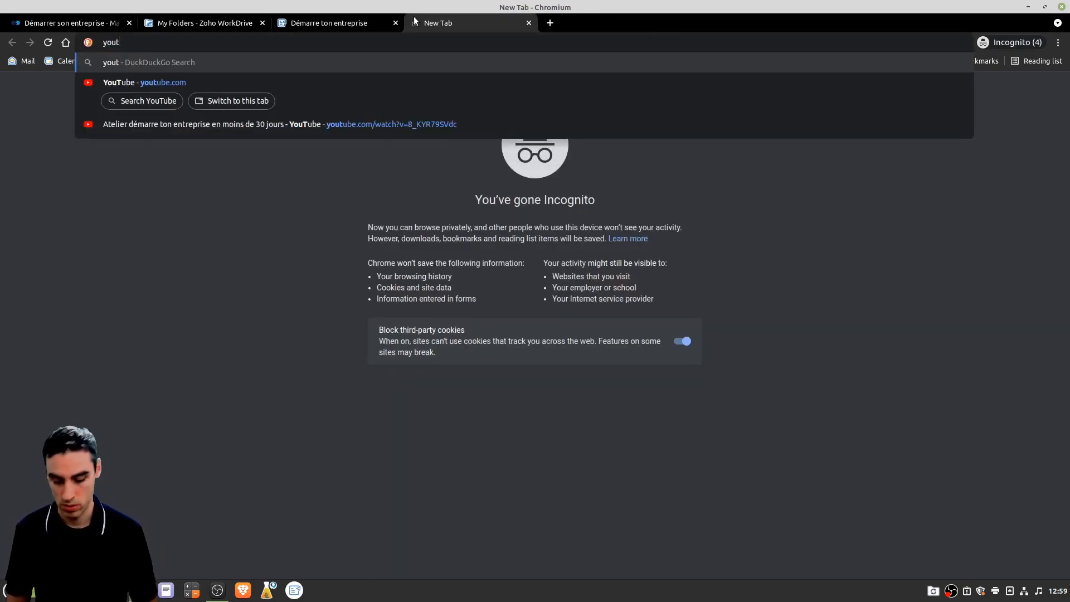
pyautogui.write('ube.com')
pyautogui.press('Return')
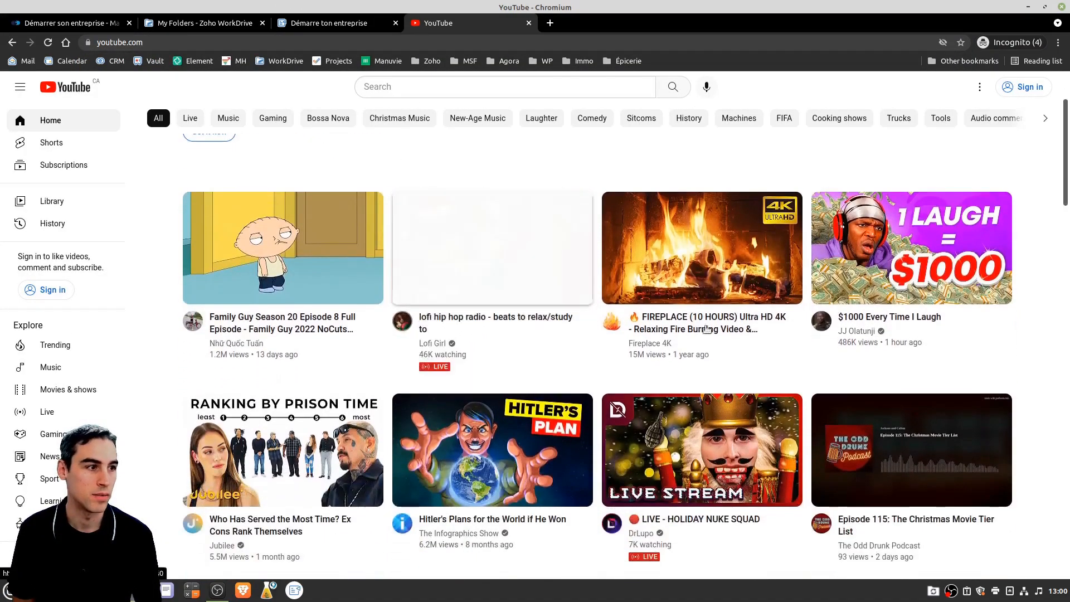
# Step: Open the FIREPLACE (10 HOURS) Ultra HD 4K video and copy its web address
pyautogui.click(705, 329)
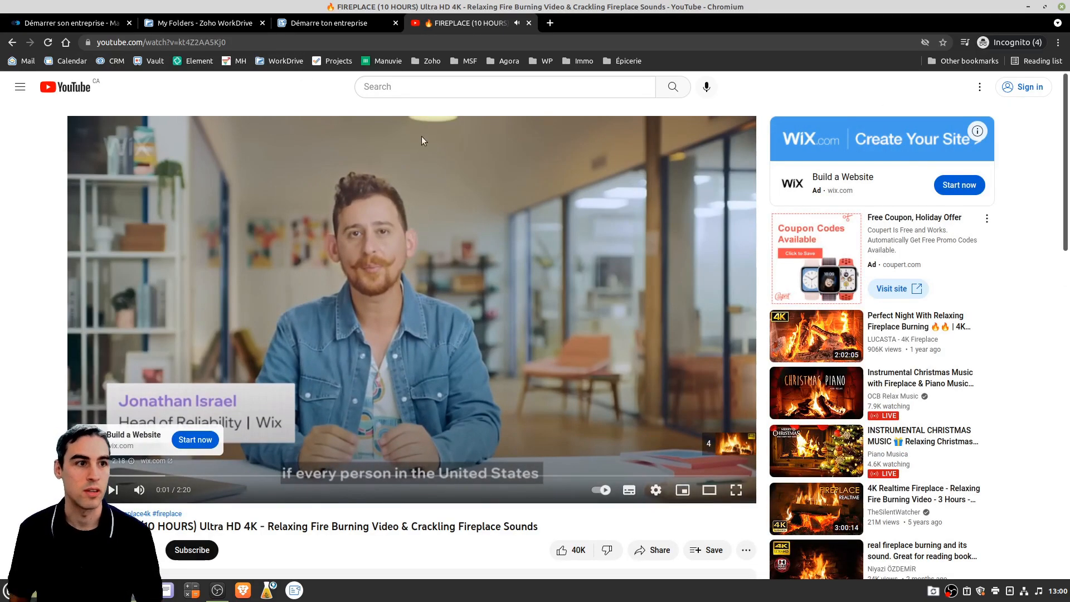
pyautogui.click(264, 42)
pyautogui.hotkey('ctrl', 'c')
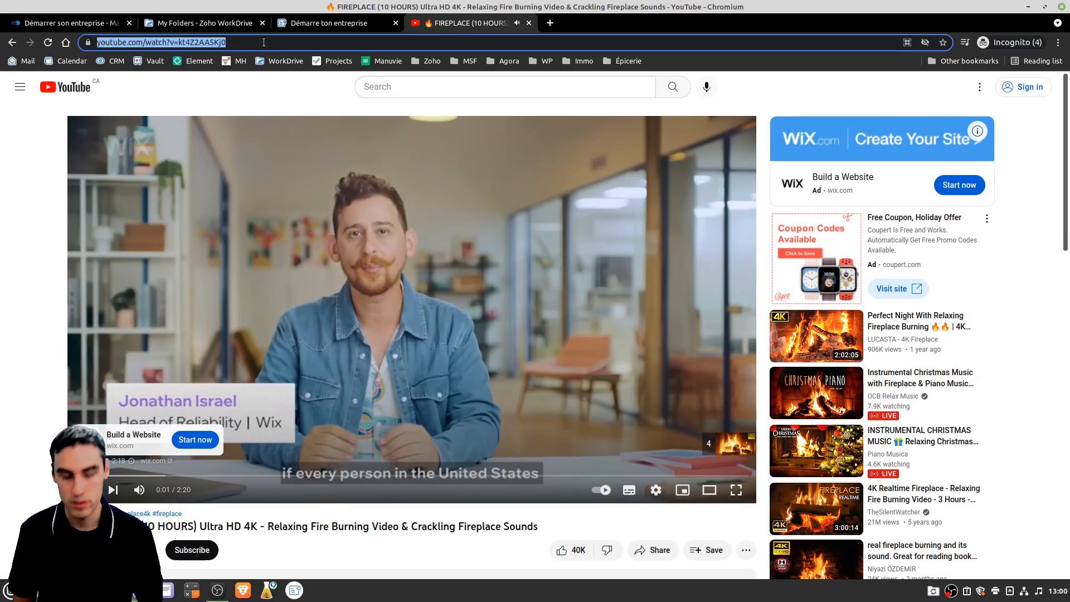
# Step: Switch back to the Writer document and add an empty line below the Entrepreneuriat badge
pyautogui.click(327, 23)
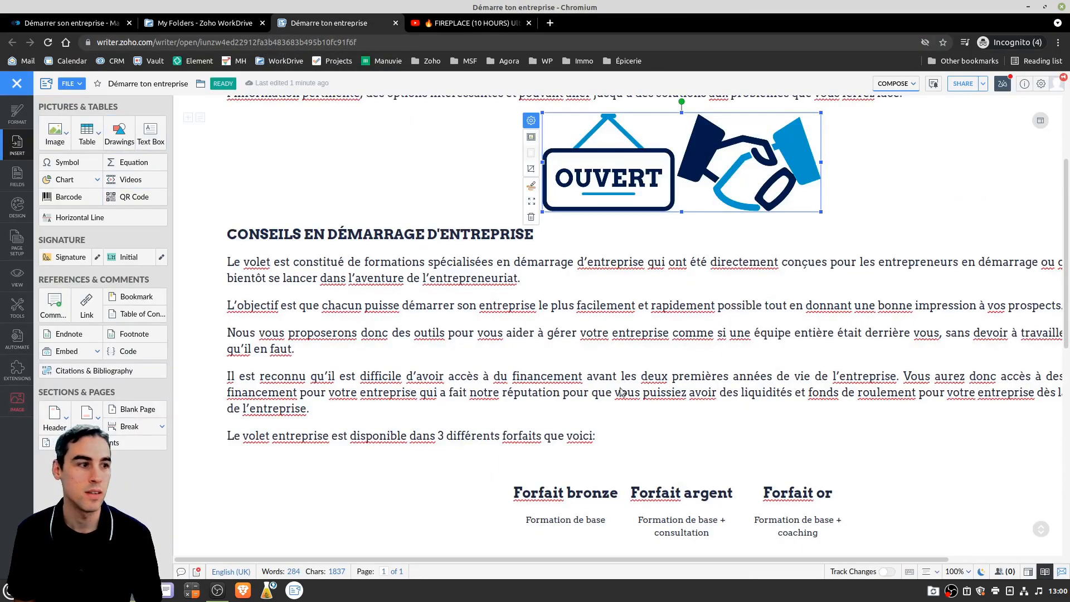
pyautogui.scroll(-9, 611, 370)
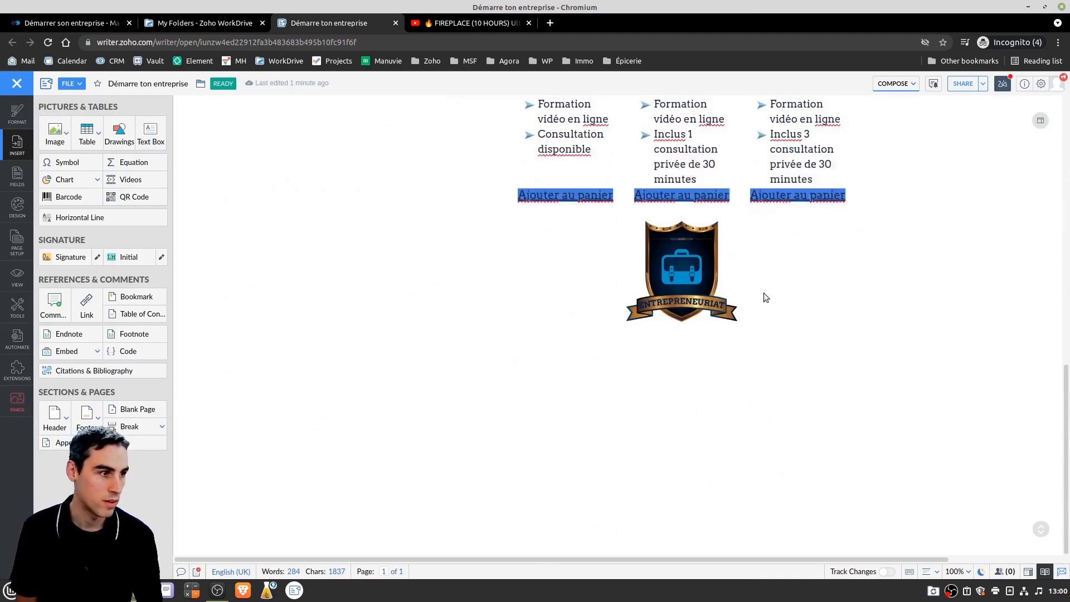
pyautogui.press('Return')
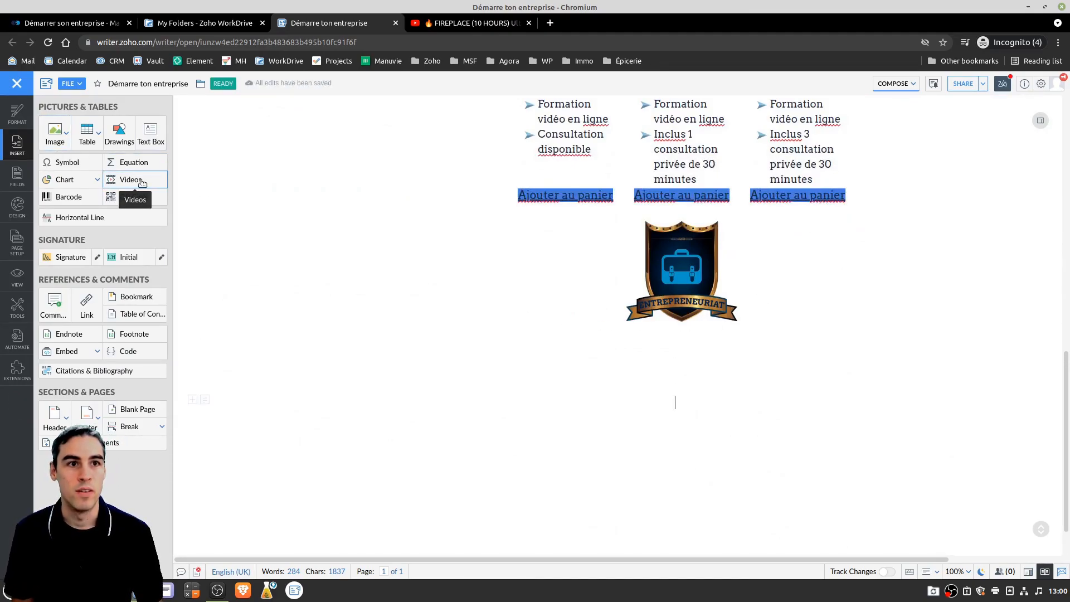
# Step: Search YouTube videos from within the document using the copied link, and insert the first fireplace video below the badge
pyautogui.click(141, 182)
pyautogui.click(55, 132)
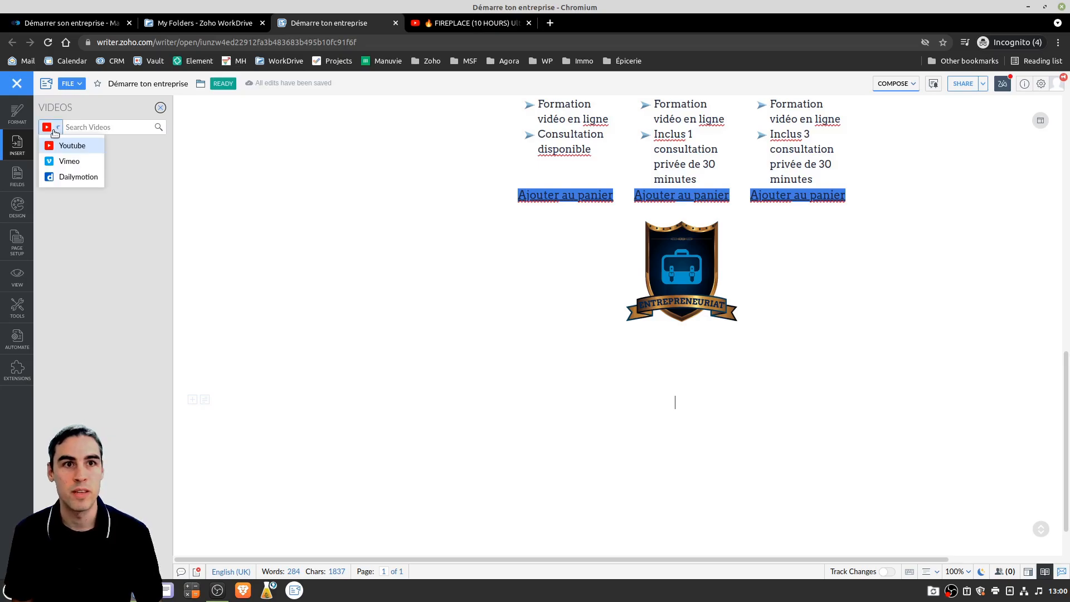
pyautogui.click(82, 146)
pyautogui.click(90, 127)
pyautogui.hotkey('ctrl', 'v')
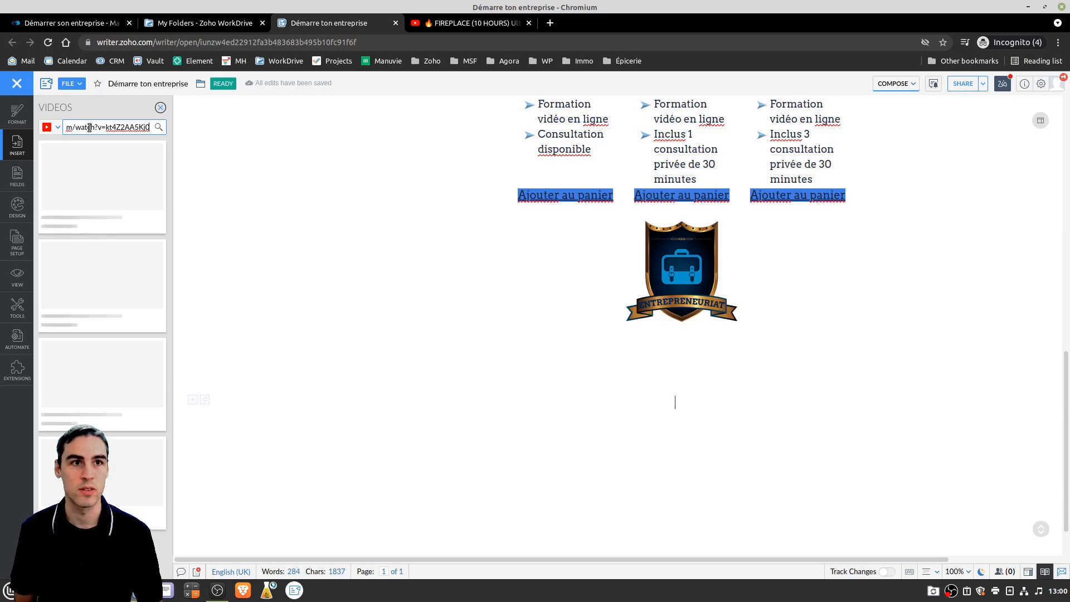
pyautogui.scroll(-8, 103, 312)
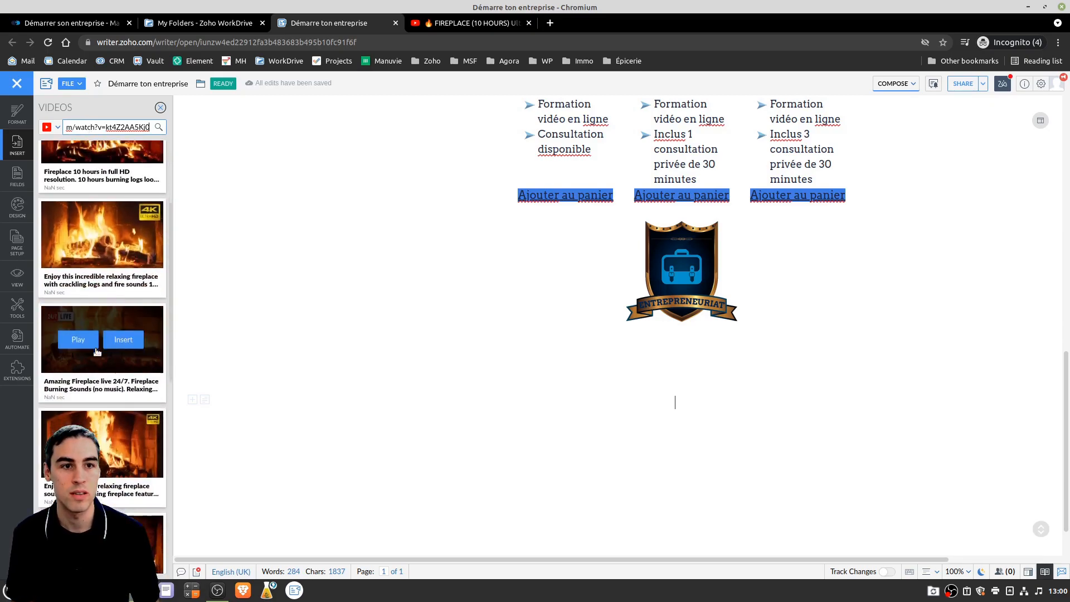
pyautogui.scroll(-5, 106, 335)
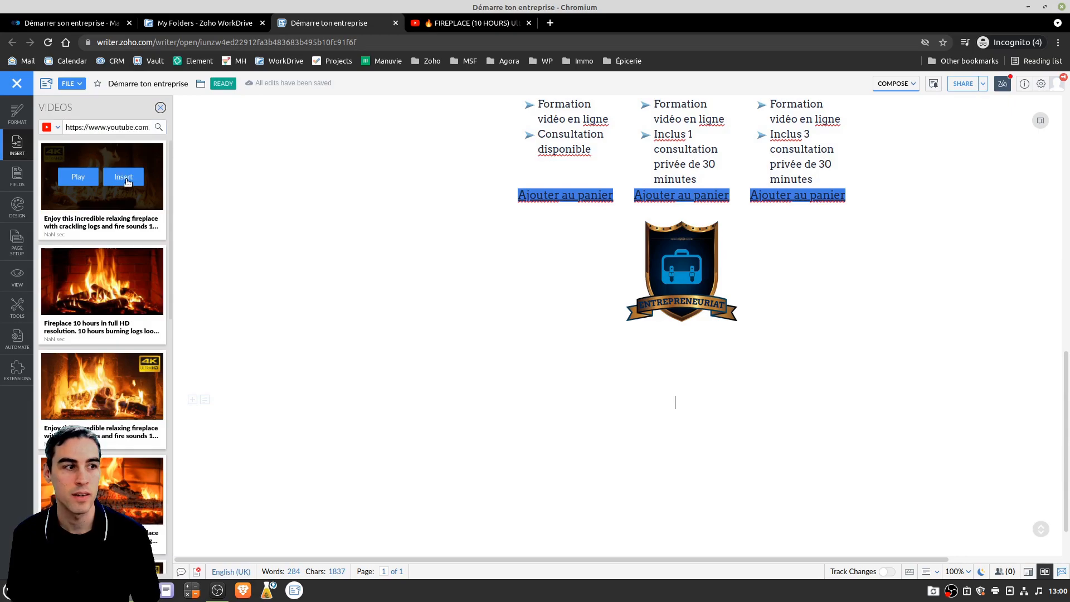
pyautogui.click(125, 178)
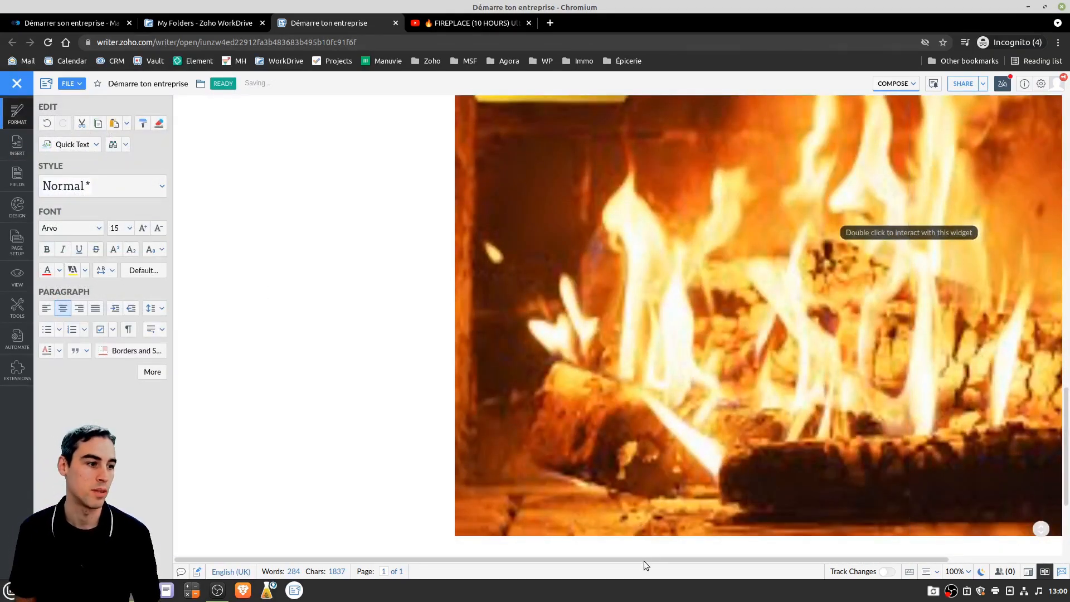
# Step: Set the embedded fireplace video to Custom dimensions with a width of 500 px
pyautogui.moveTo(644, 559); pyautogui.dragTo(912, 558)
pyautogui.scroll(5, 814, 255)
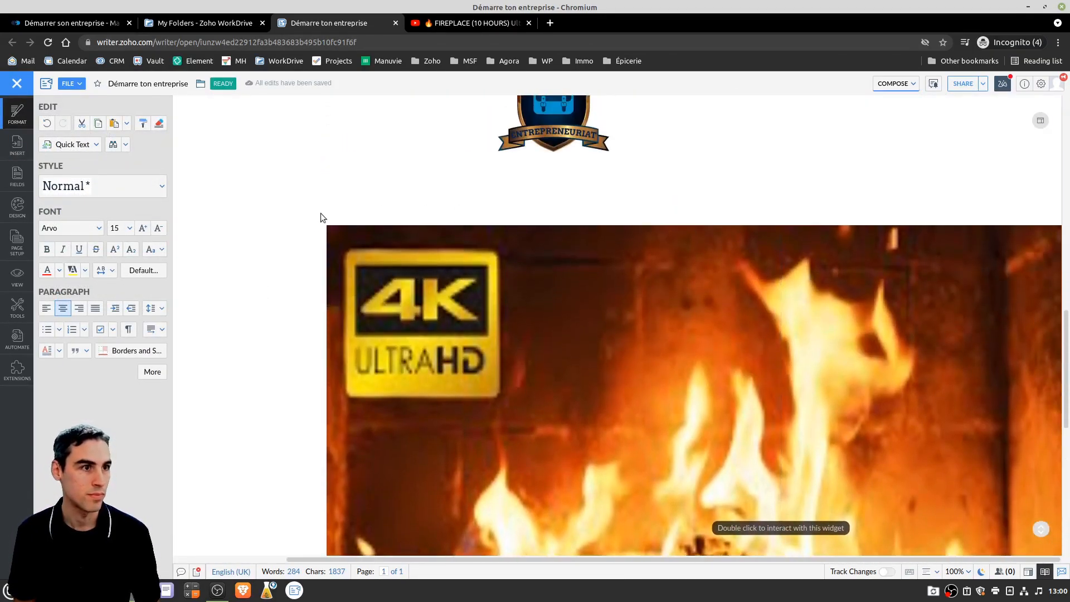
pyautogui.scroll(-3, 326, 217)
pyautogui.click(398, 186)
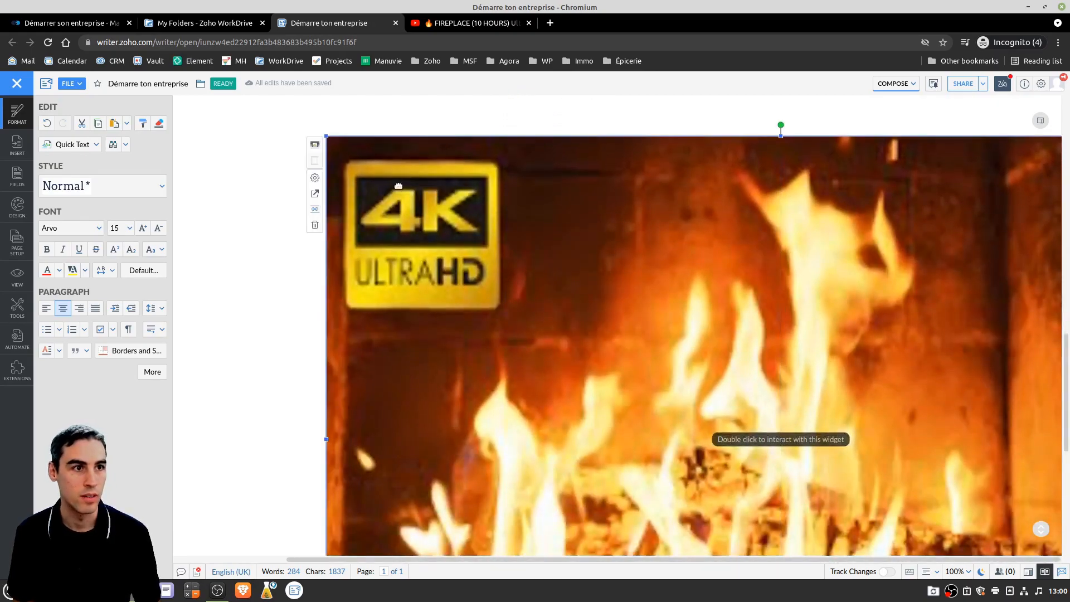
pyautogui.click(315, 179)
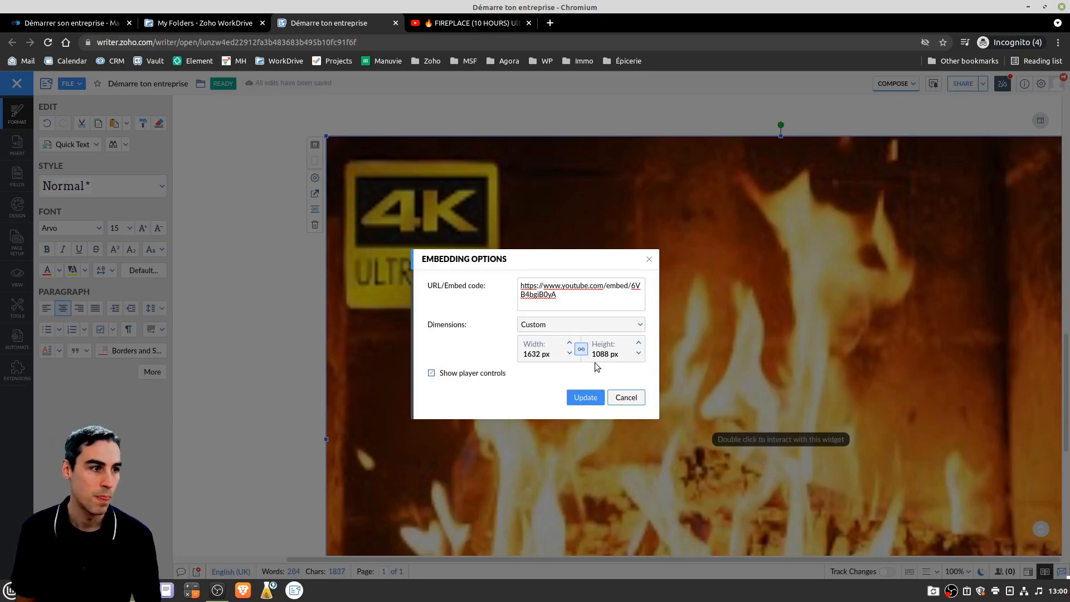
pyautogui.click(558, 326)
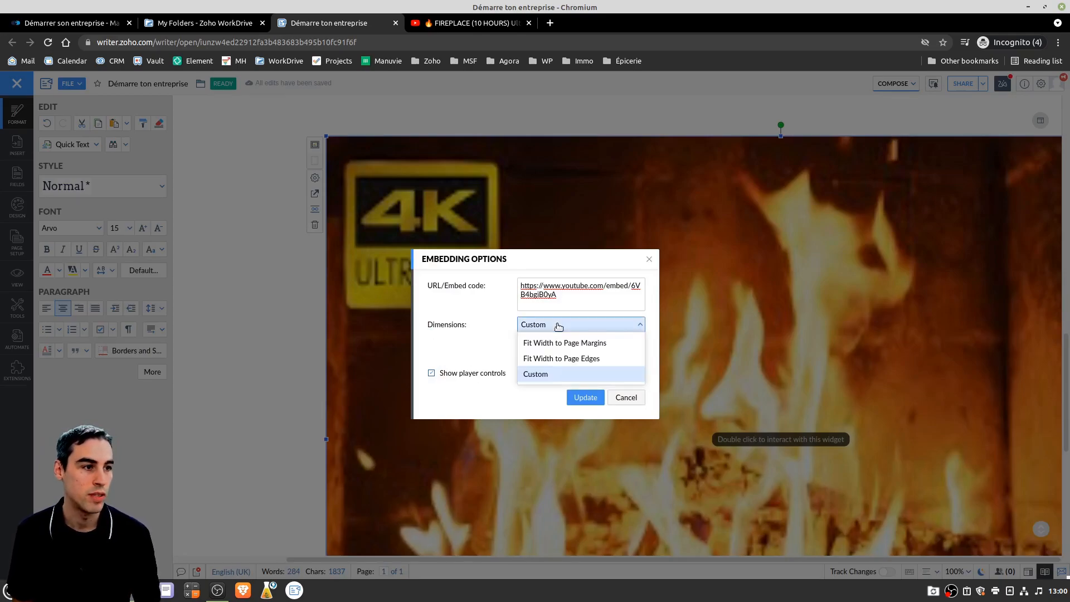
pyautogui.click(545, 374)
pyautogui.write('500')
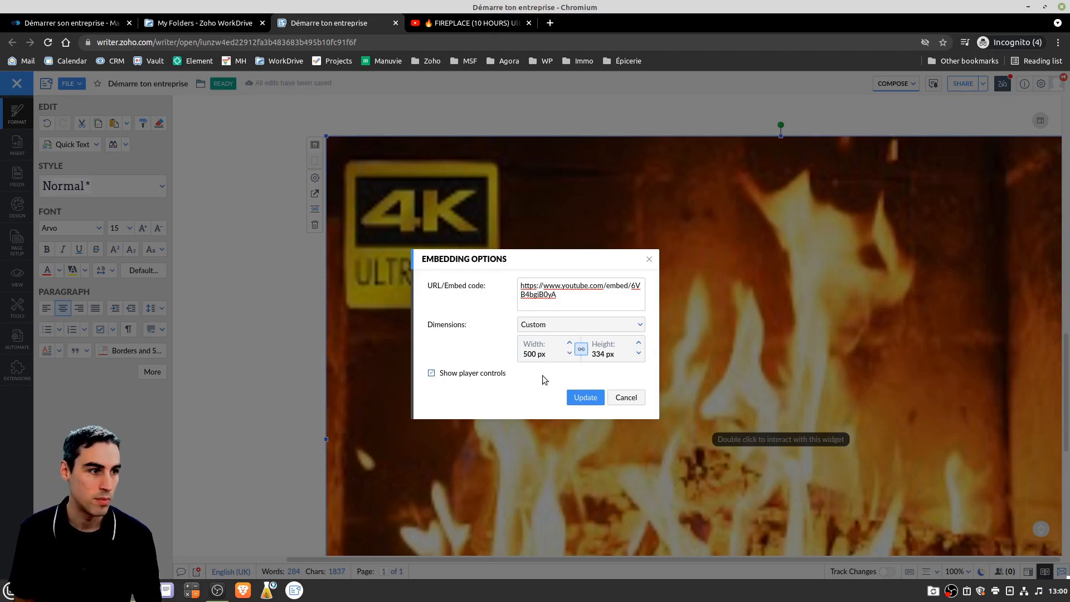
pyautogui.click(580, 397)
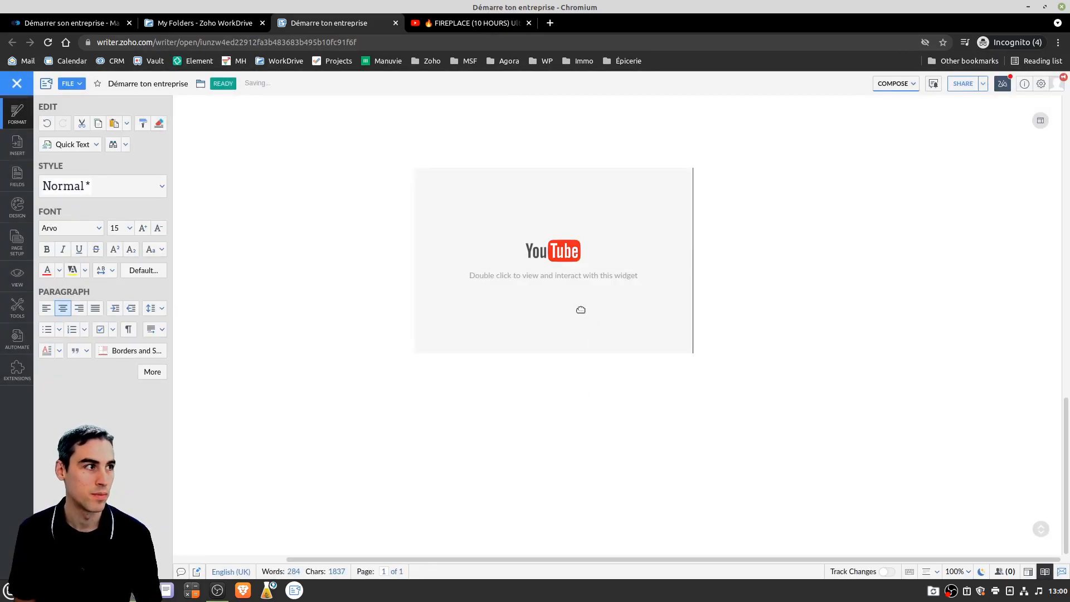
pyautogui.scroll(2, 580, 308)
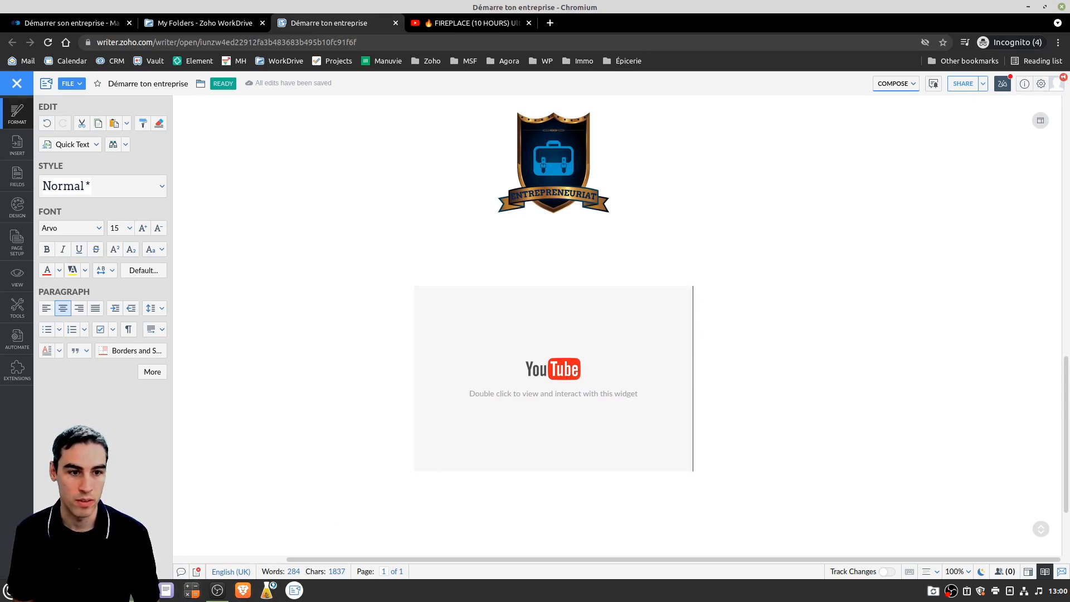
# Step: Reload the shared document in Firefox, then play and pause the embedded fireplace video below the badge
pyautogui.click(90, 591)
pyautogui.click(531, 49)
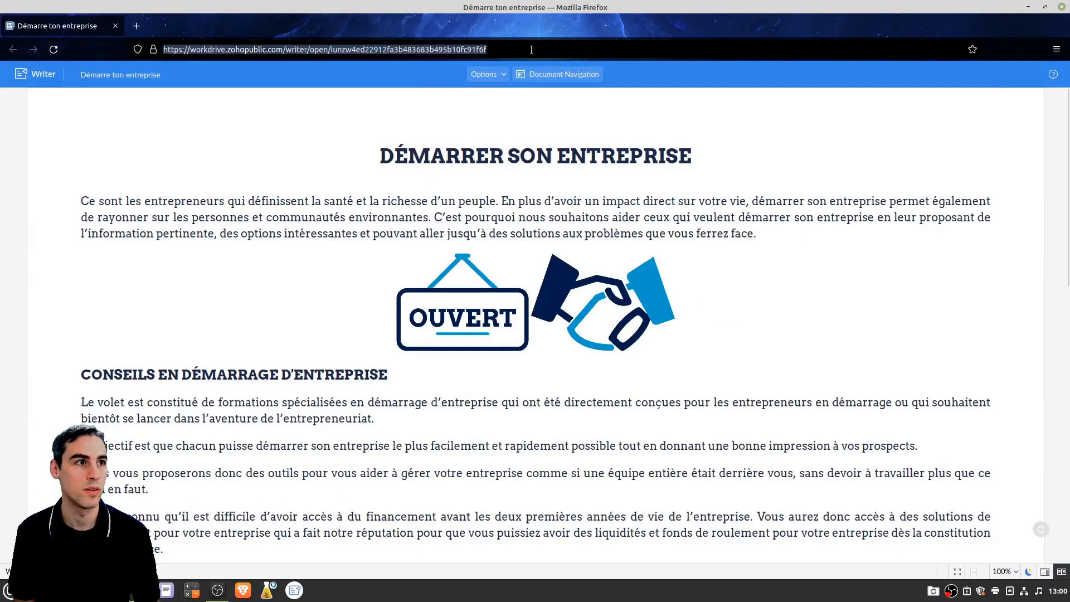
pyautogui.press('Return')
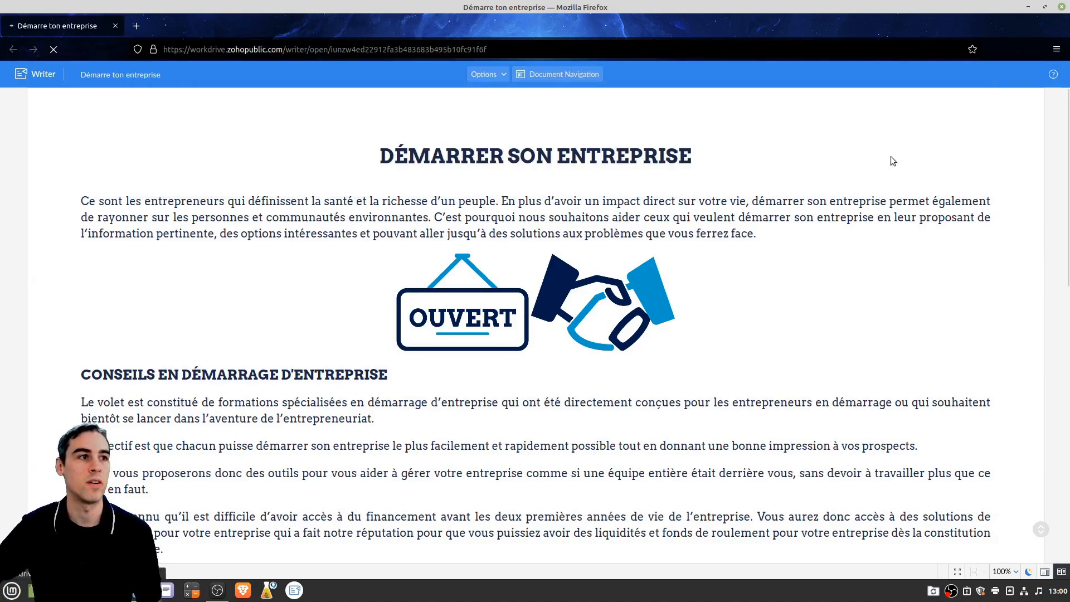
pyautogui.scroll(-15, 471, 293)
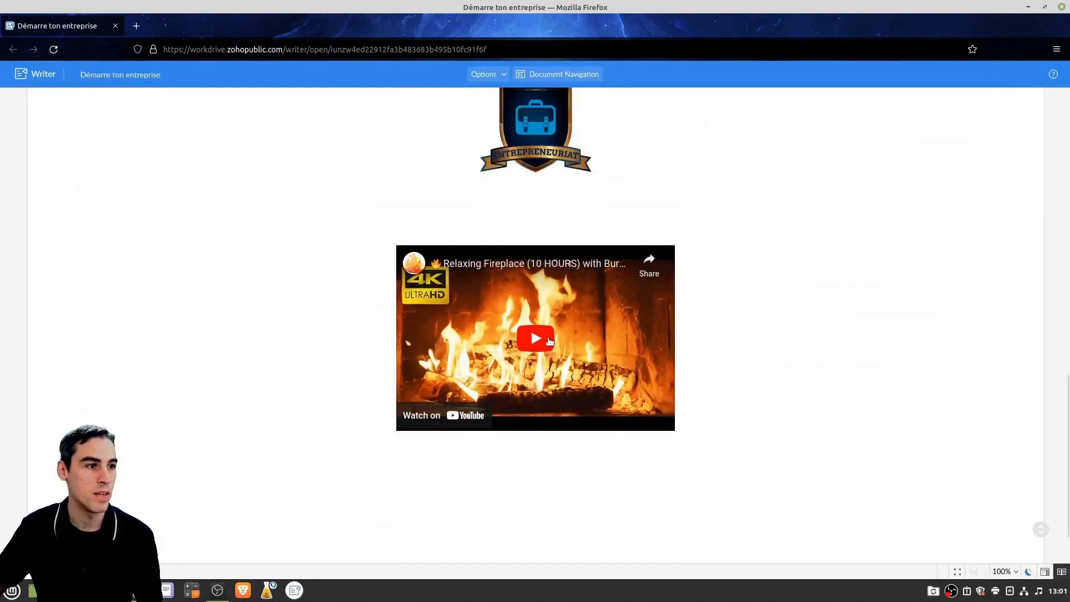
pyautogui.click(552, 341)
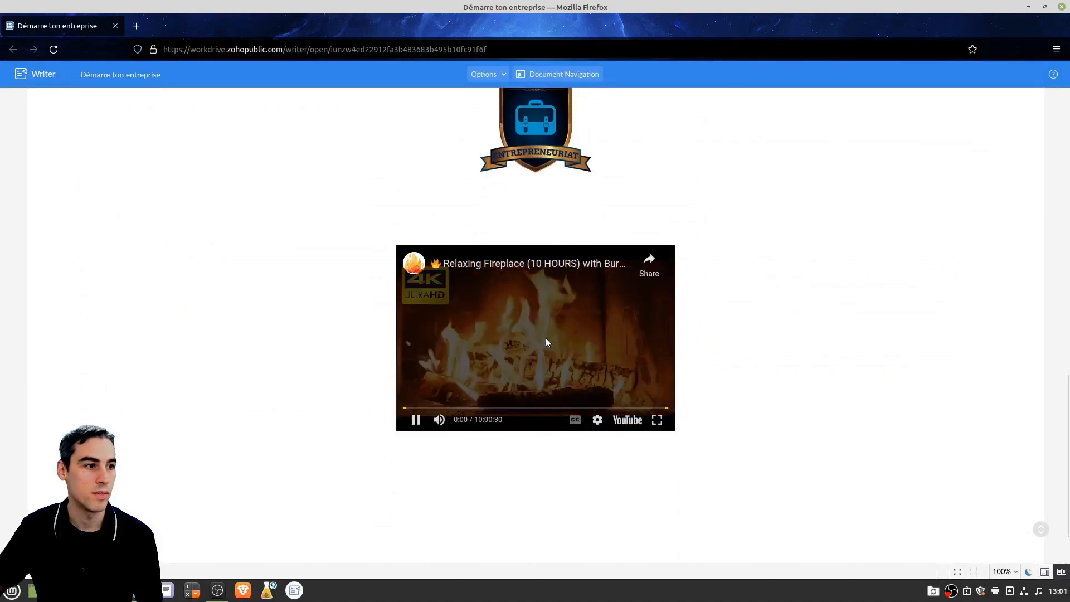
pyautogui.click(416, 420)
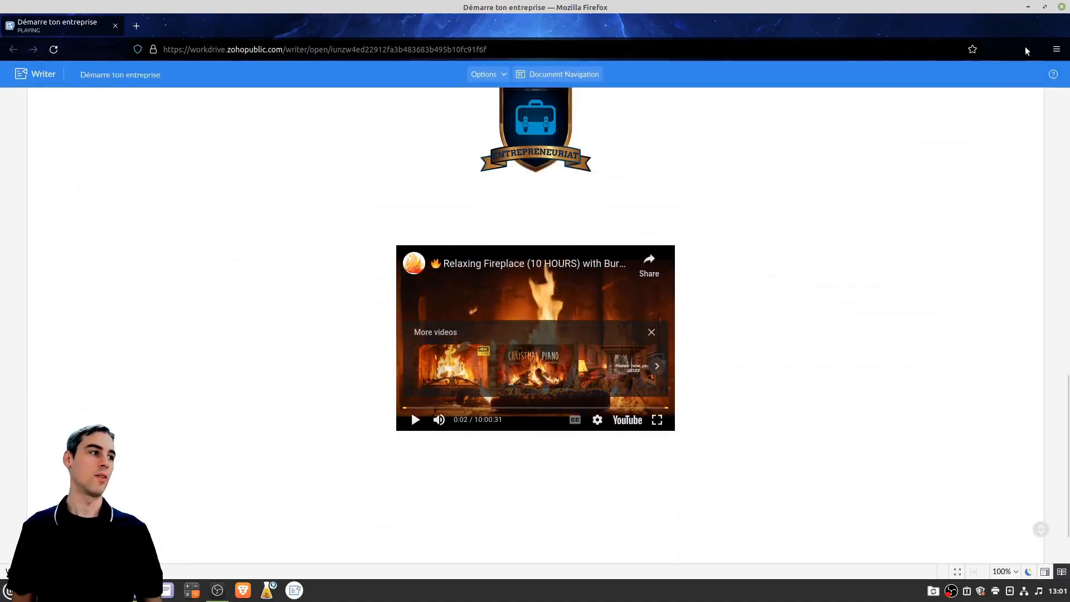
# Step: Switch back to the Writer document and move the embedded YouTube video into the Forfait bronze column, below "Consultation disponible"
pyautogui.click(1028, 8)
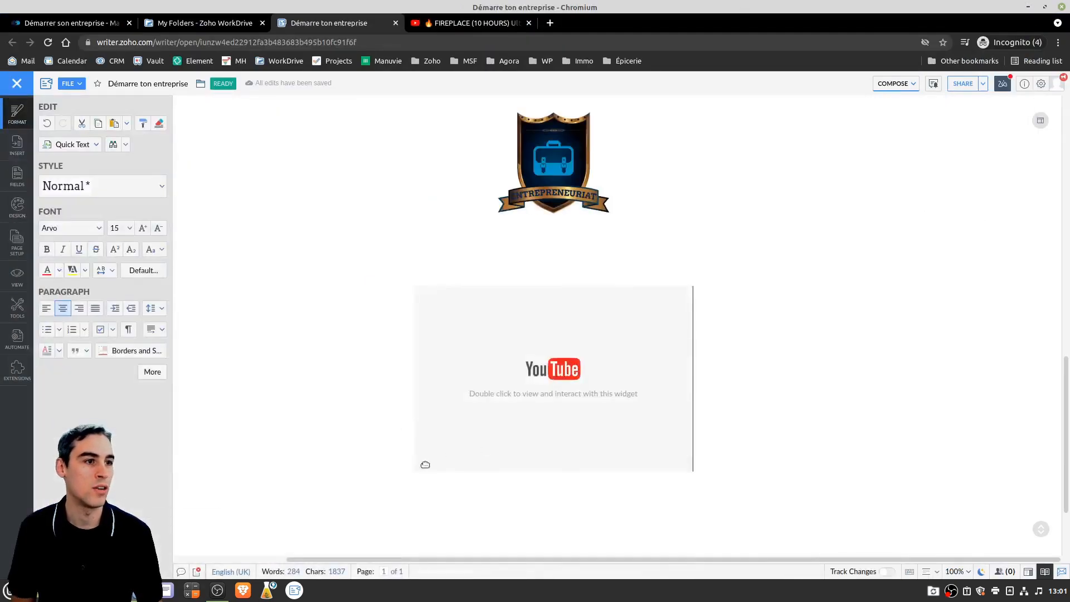
pyautogui.scroll(5, 872, 376)
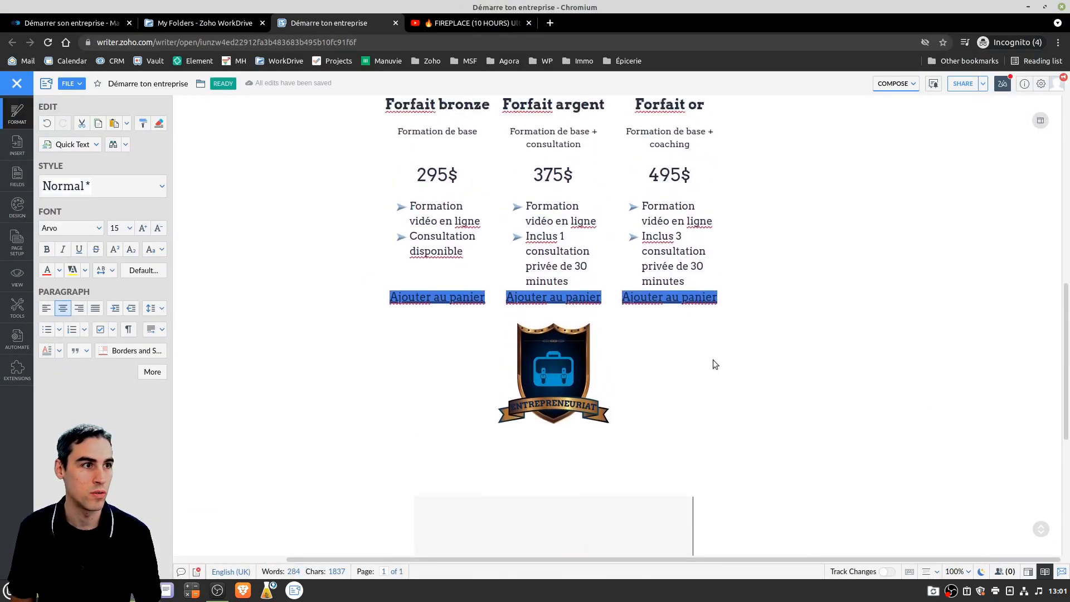
pyautogui.scroll(-4, 704, 460)
pyautogui.click(566, 453)
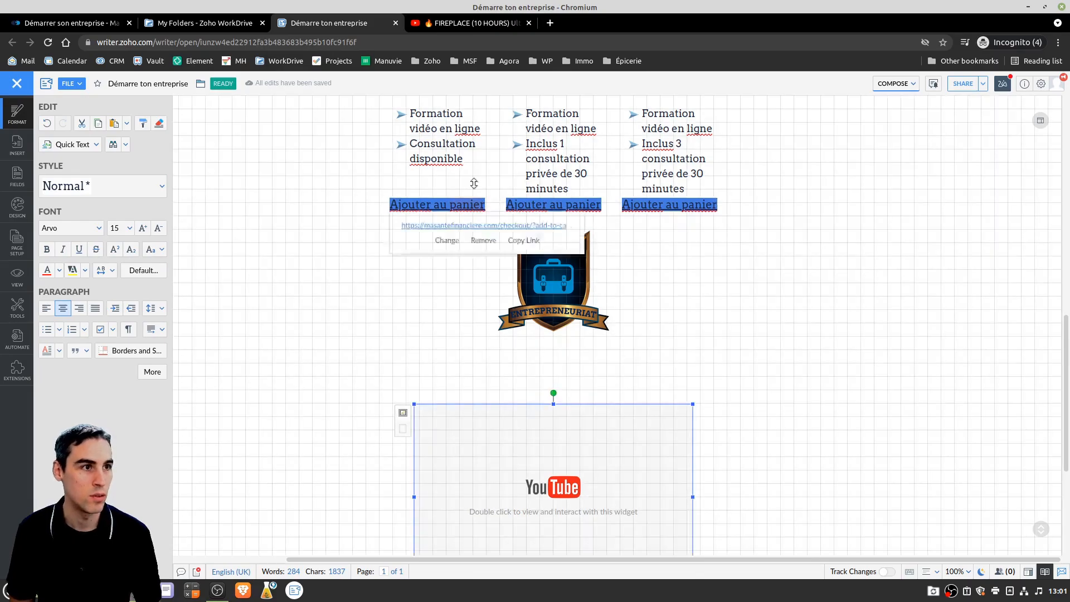
pyautogui.moveTo(445, 172); pyautogui.dragTo(438, 174)
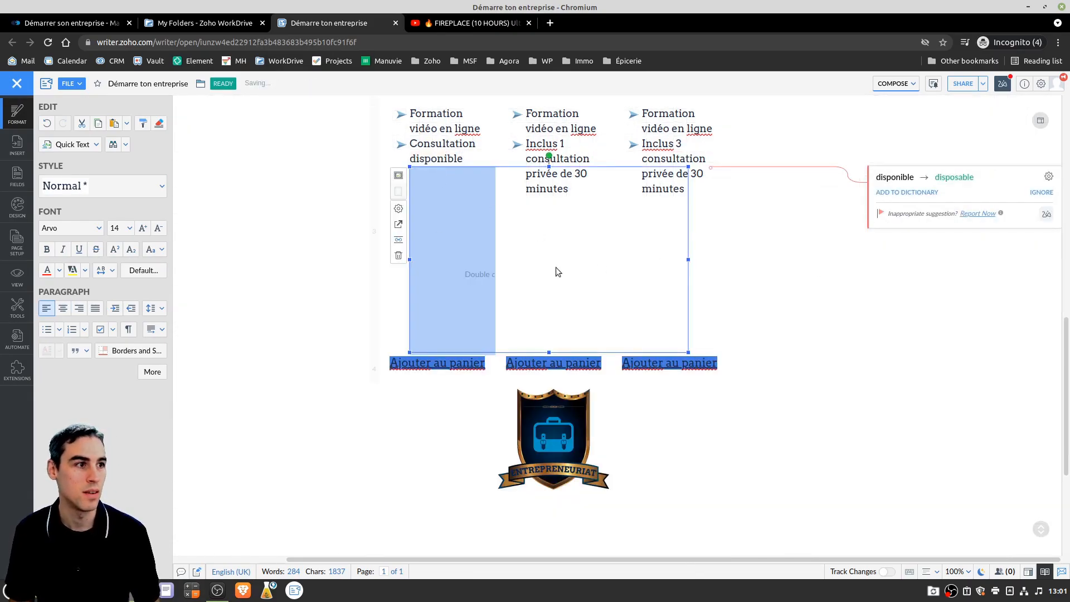
# Step: Set the width of the embedded video in the Forfait bronze column to 150 px
pyautogui.hotkey('ctrl', 'a')
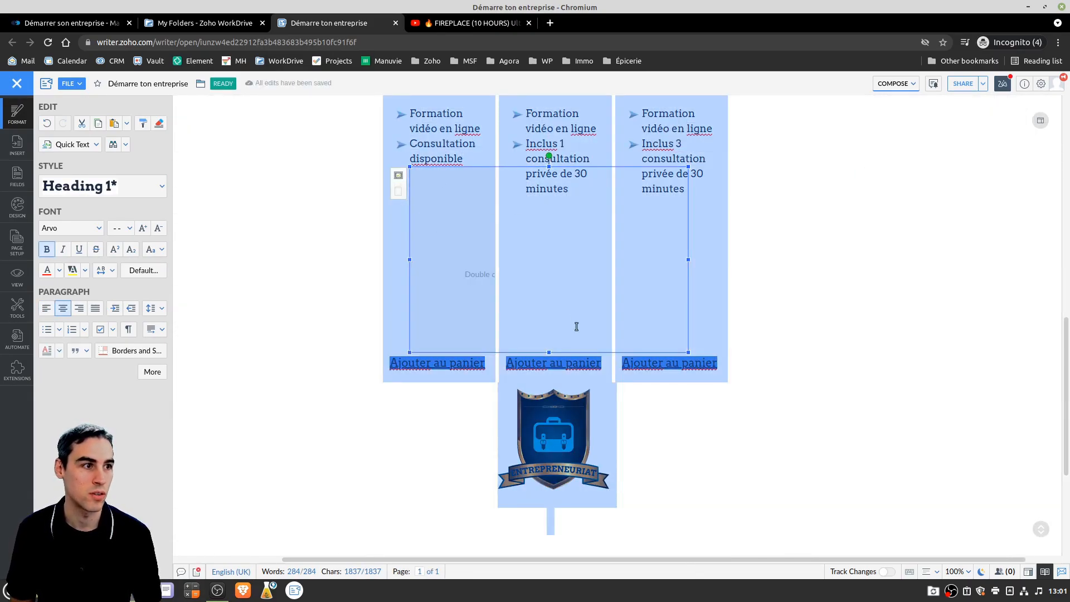
pyautogui.scroll(4, 516, 336)
pyautogui.scroll(-2, 544, 246)
pyautogui.click(425, 313)
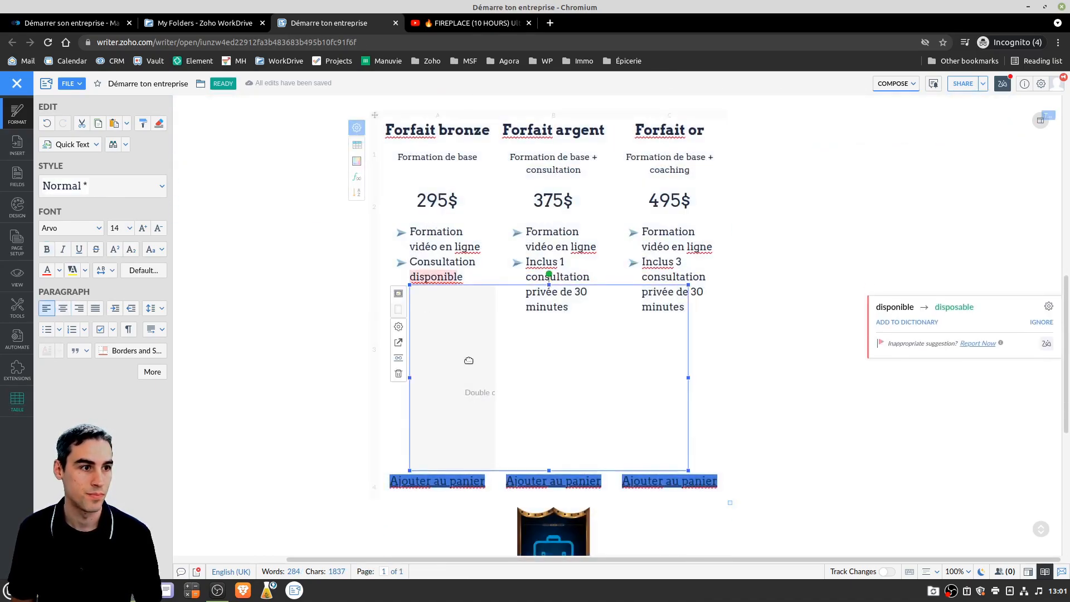
pyautogui.click(395, 328)
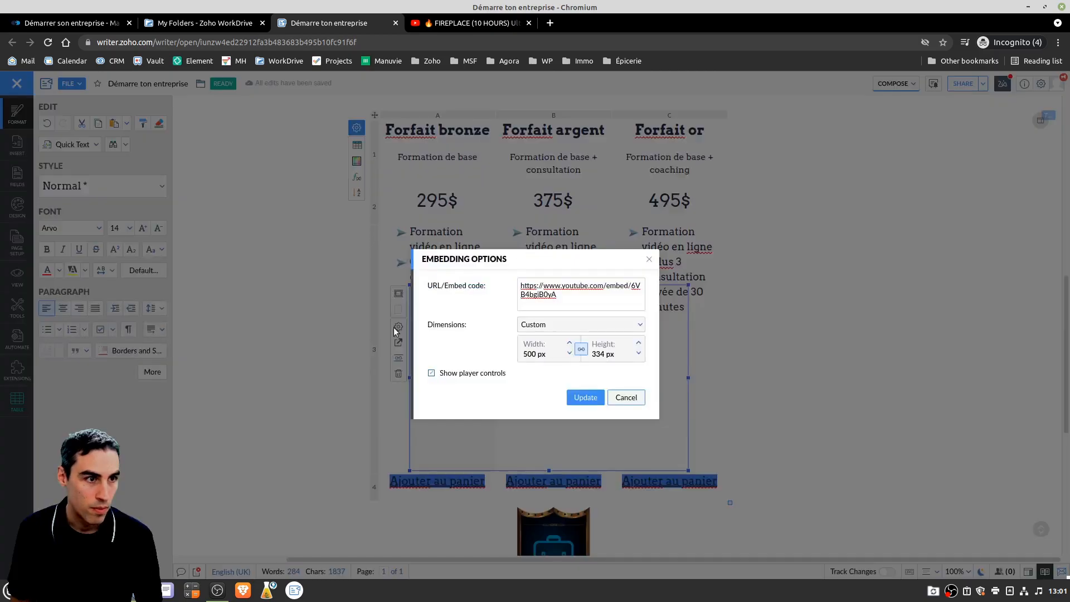
pyautogui.click(531, 353)
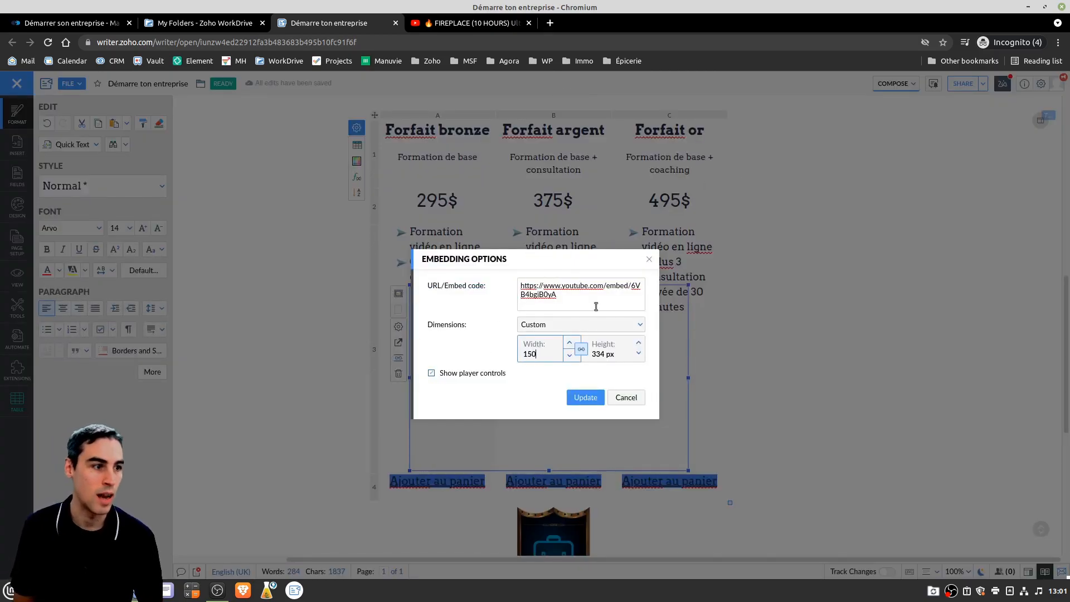
pyautogui.click(585, 398)
# Step: Try centring the embedded video in its Forfait bronze cell, and undo the alignment change
pyautogui.click(446, 309)
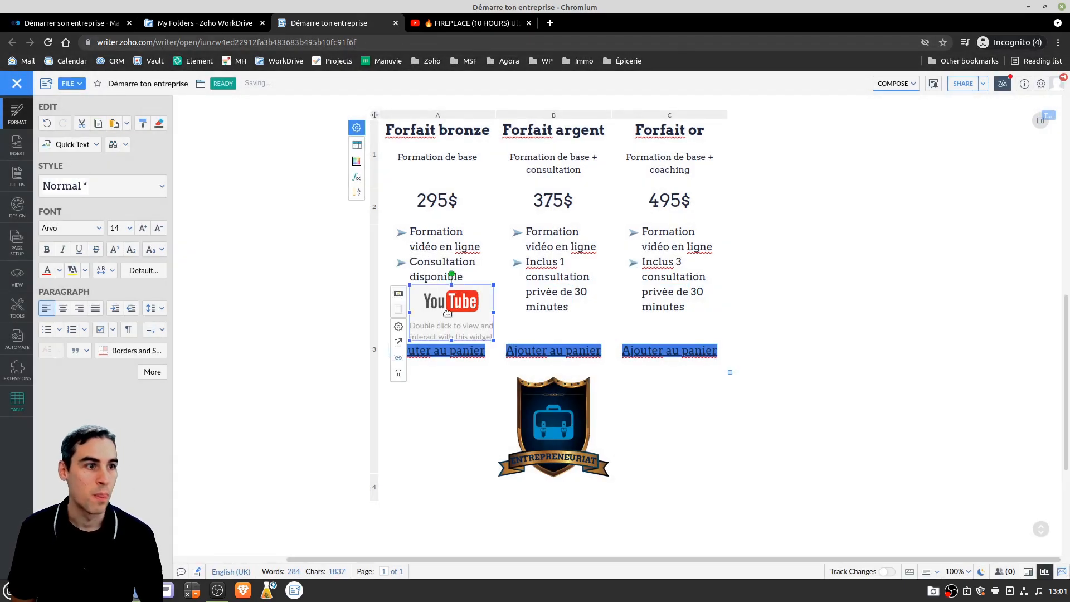
pyautogui.click(63, 309)
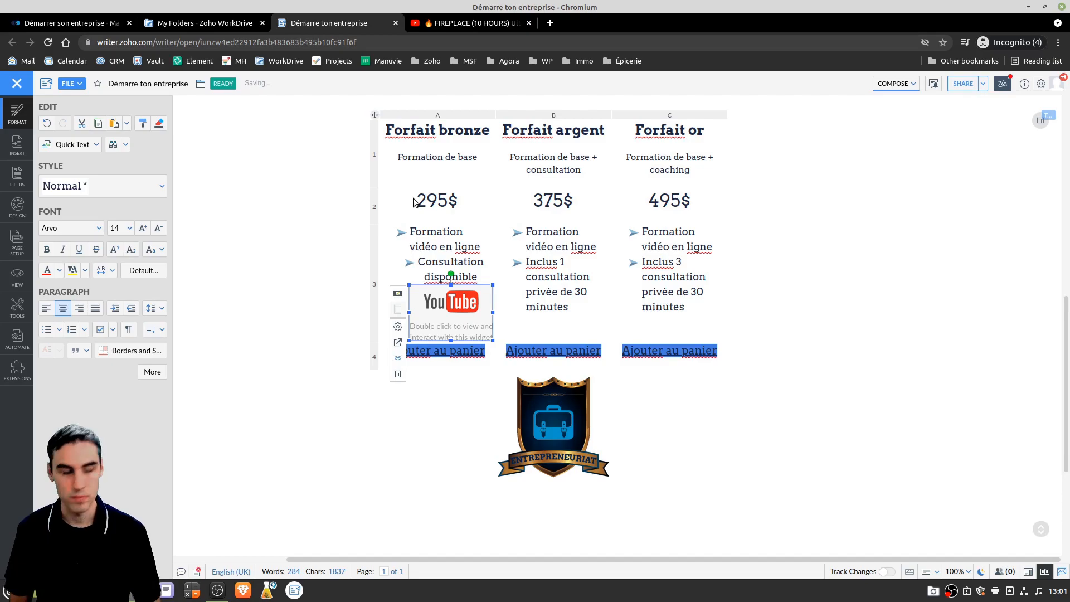
pyautogui.hotkey('ctrl', 'z')
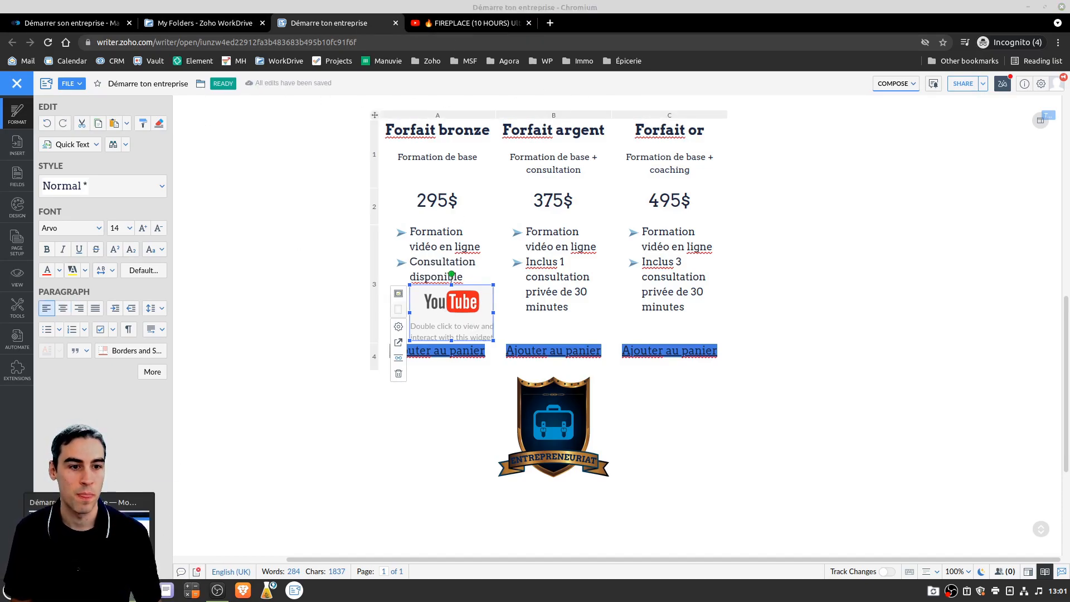
# Step: Switch to Firefox, reload the shared document and view the embedded video in the Forfait bronze column
pyautogui.click(89, 590)
pyautogui.click(529, 56)
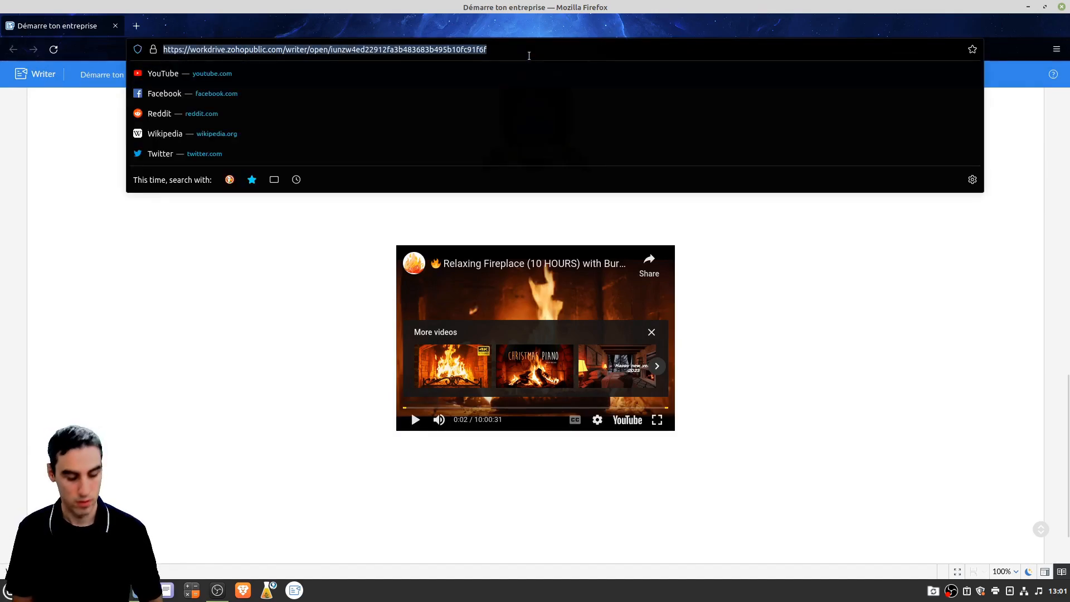
pyautogui.press('Return')
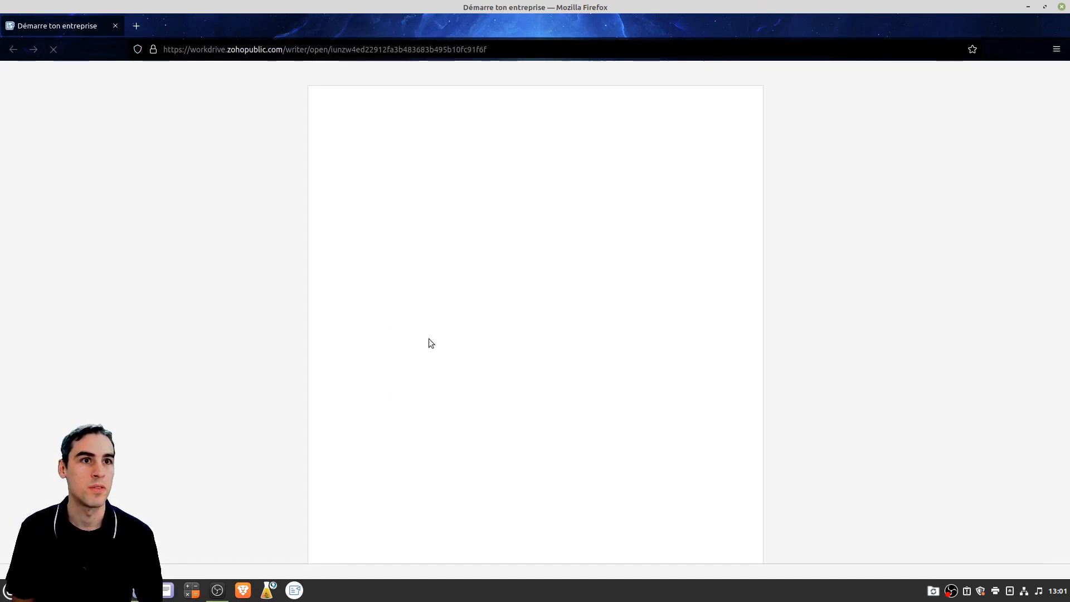
pyautogui.scroll(-5, 410, 464)
pyautogui.scroll(-6, 410, 465)
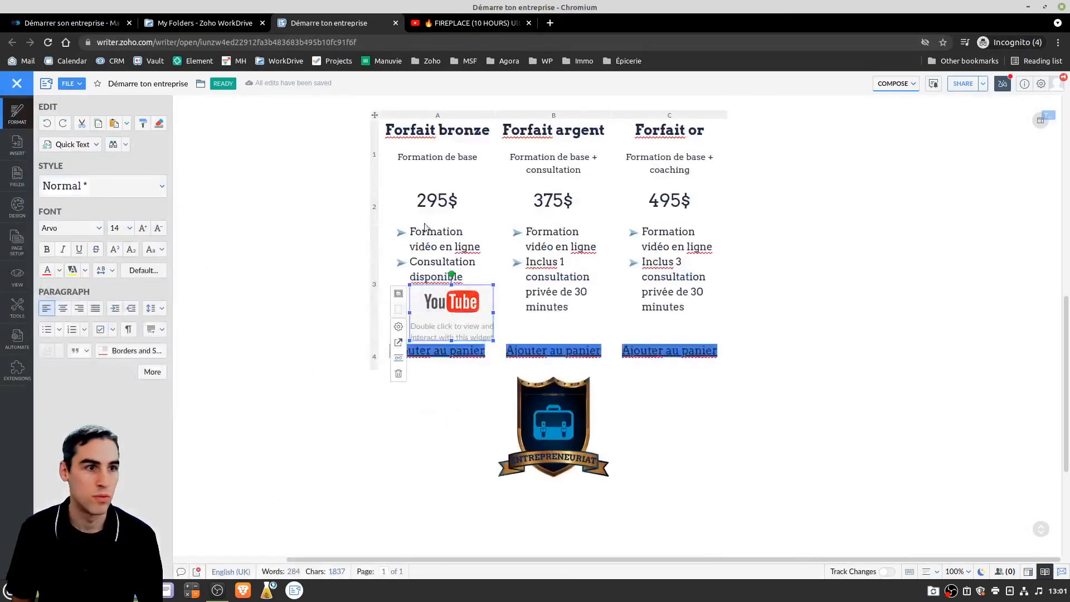
# Step: Return to the Writer document and turn off Show player controls for the embedded video
pyautogui.click(1028, 6)
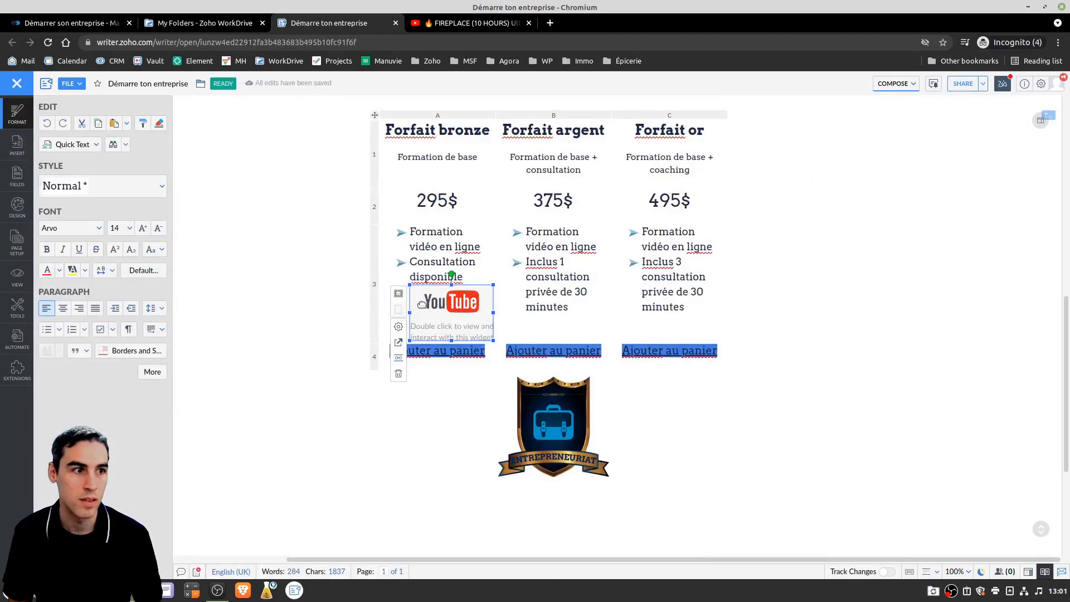
pyautogui.click(398, 327)
pyautogui.click(455, 375)
pyautogui.click(594, 401)
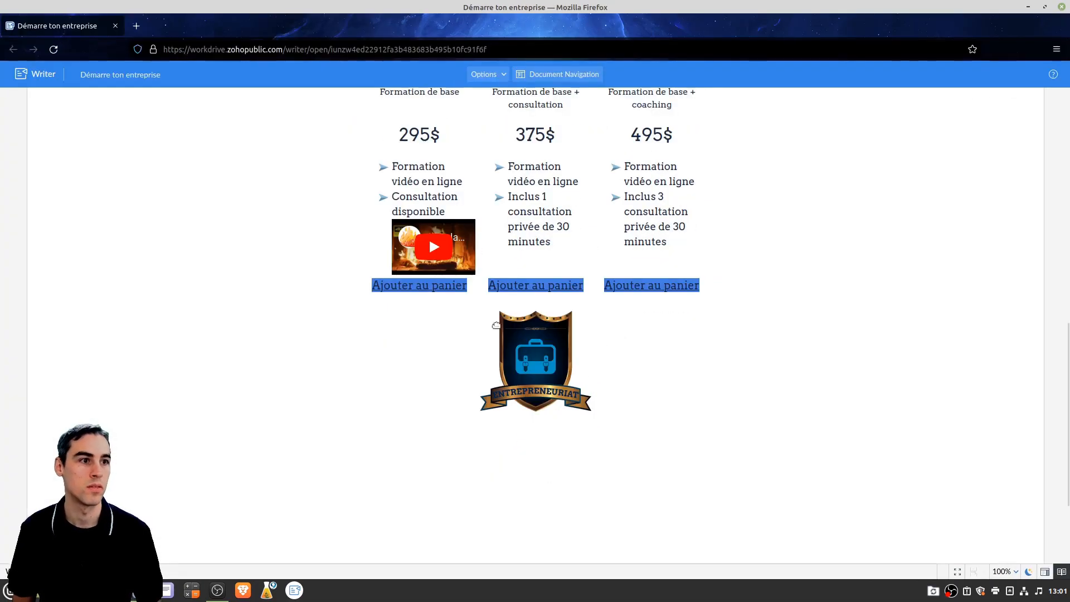
# Step: Reload the shared document in Firefox, play the small embedded video, open it on YouTube and close that tab
pyautogui.click(502, 45)
pyautogui.press('Return')
pyautogui.scroll(-10, 434, 391)
pyautogui.scroll(3, 436, 362)
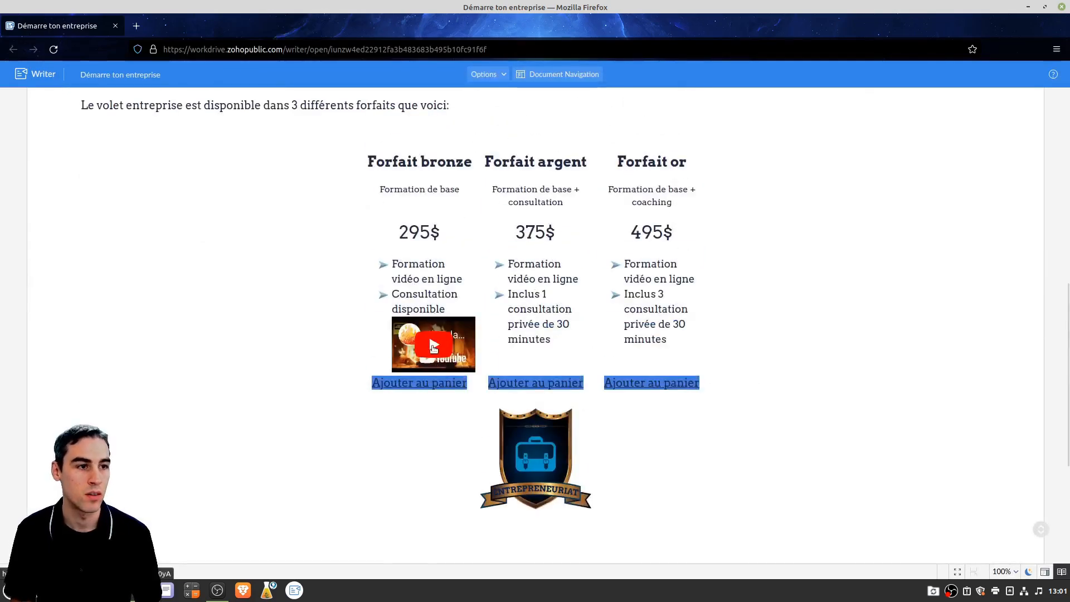
pyautogui.click(432, 342)
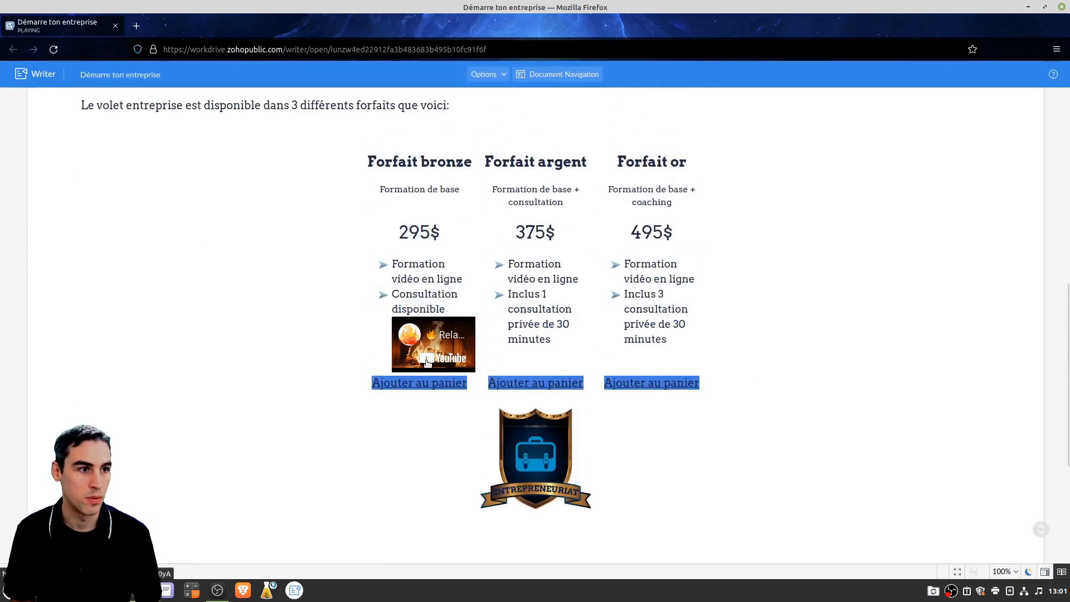
pyautogui.click(426, 359)
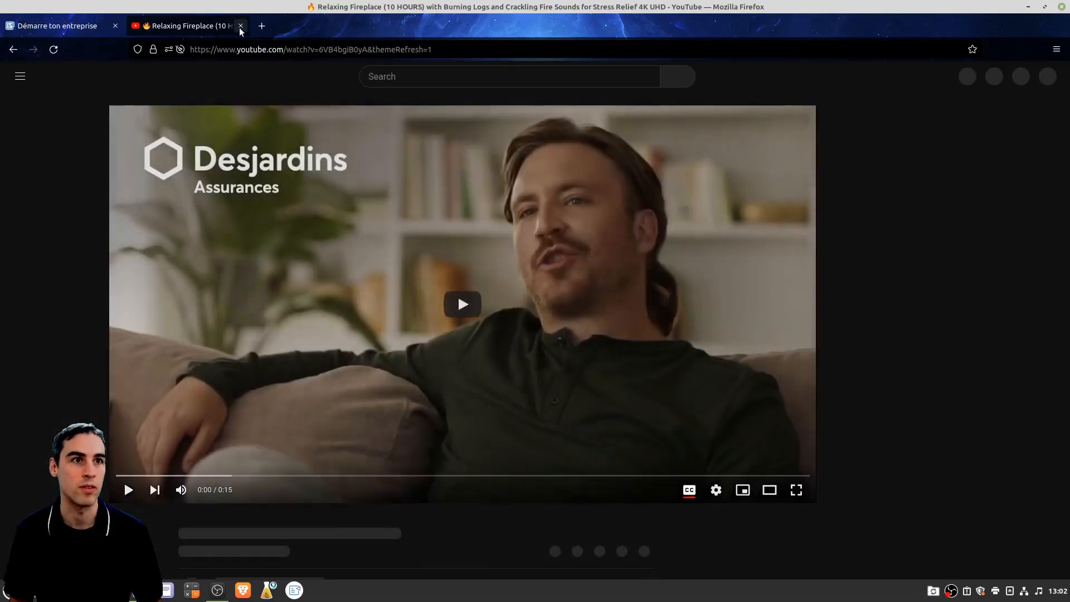
pyautogui.click(241, 26)
# Step: Return to the Writer document and turn Show player controls back on for the embedded video
pyautogui.hotkey('alt', 'Tab')
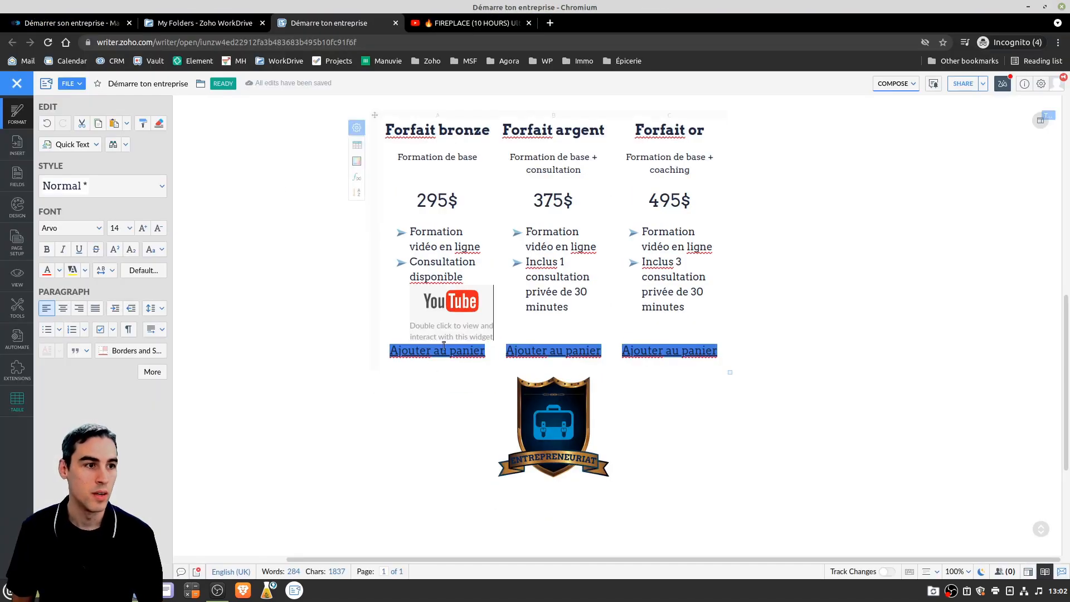
pyautogui.click(440, 311)
pyautogui.click(398, 327)
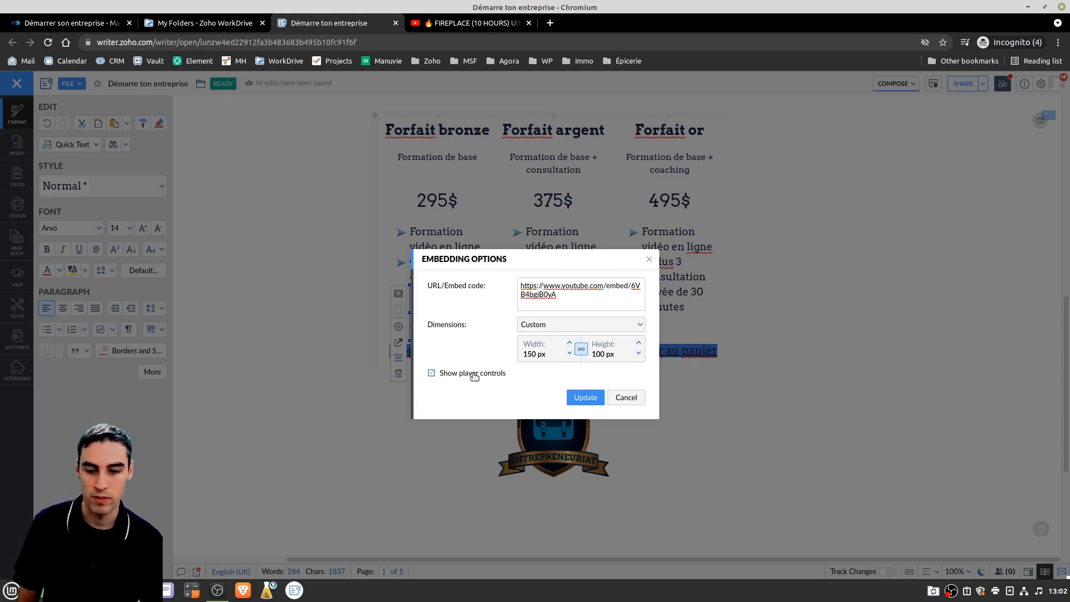
pyautogui.click(585, 399)
# Step: Move the embedded video out of the table to the end of the financing paragraph and enlarge it there
pyautogui.click(464, 318)
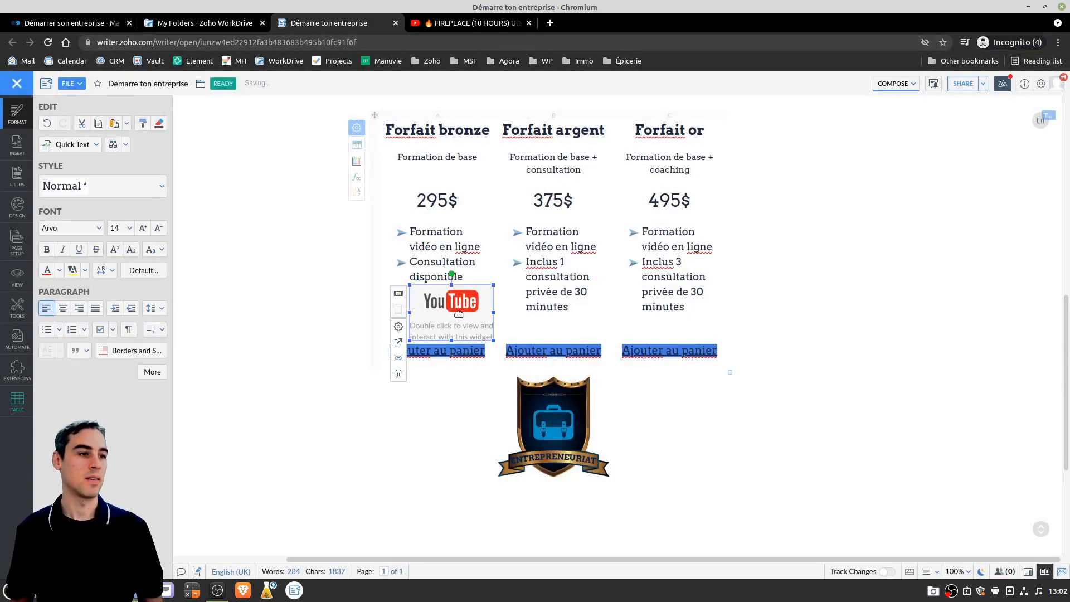
pyautogui.scroll(2, 466, 387)
pyautogui.moveTo(453, 393); pyautogui.dragTo(401, 141)
pyautogui.scroll(2, 370, 243)
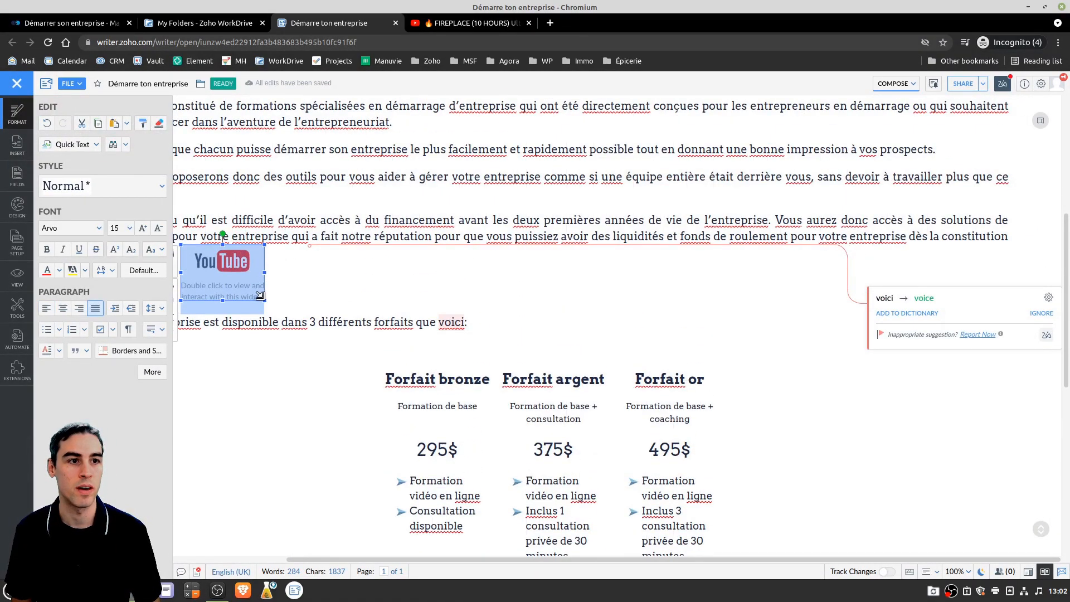
pyautogui.moveTo(260, 295); pyautogui.dragTo(429, 353)
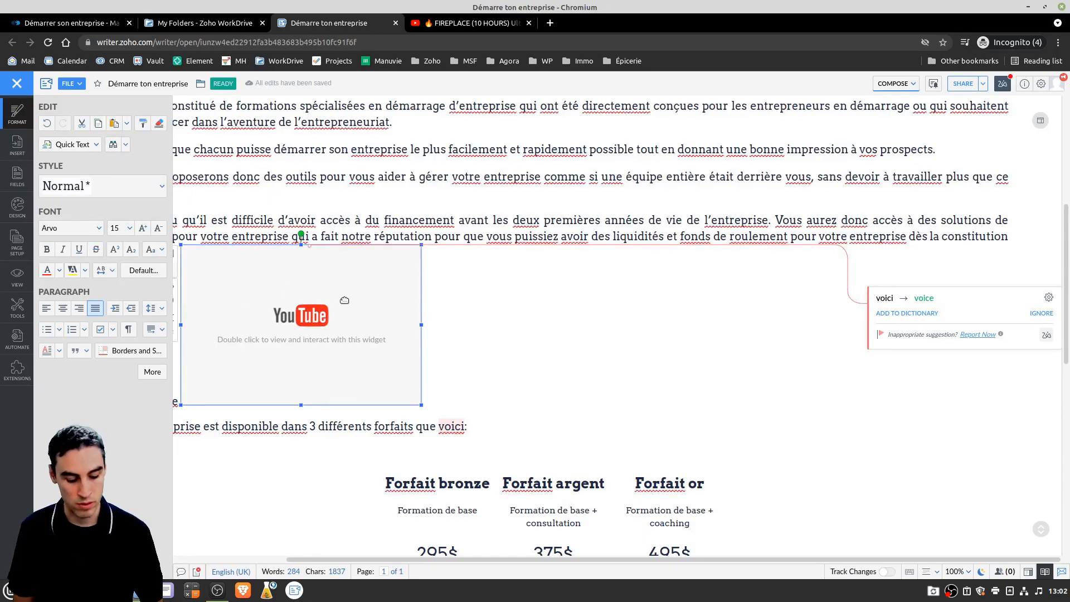
# Step: Delete the embedded video, hide the formatting sidebar and look through the document down to the Entrepreneuriat badge
pyautogui.press('Delete')
pyautogui.scroll(4, 344, 299)
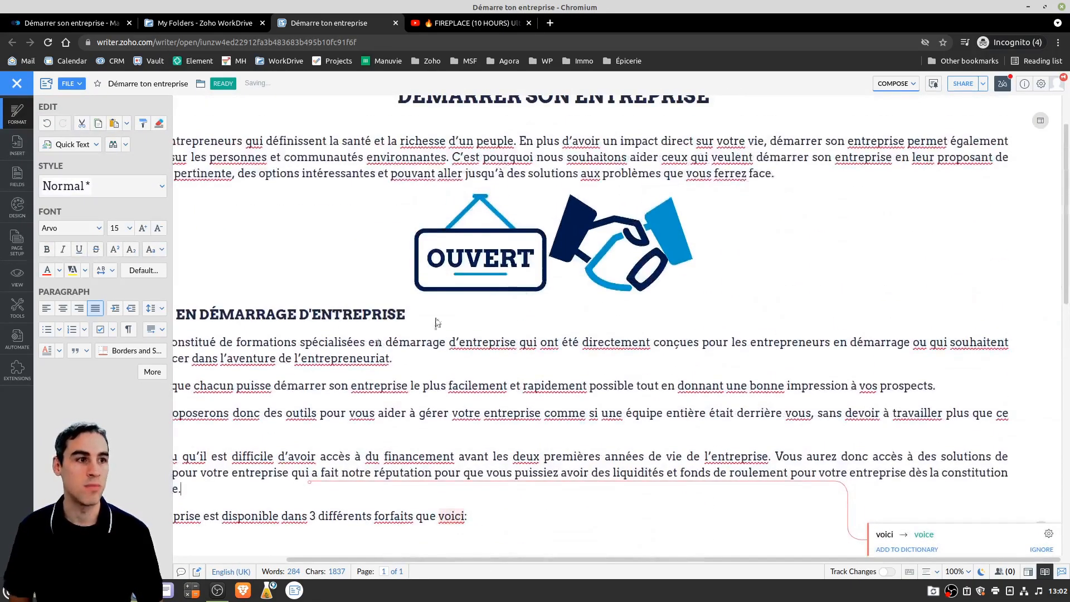
pyautogui.click(16, 84)
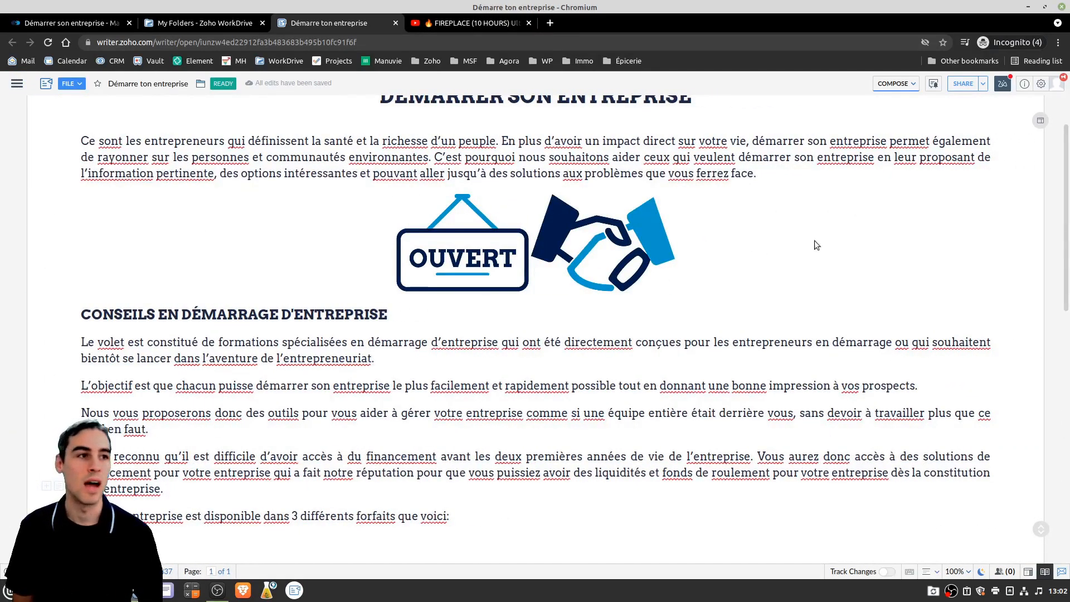
pyautogui.scroll(2, 746, 292)
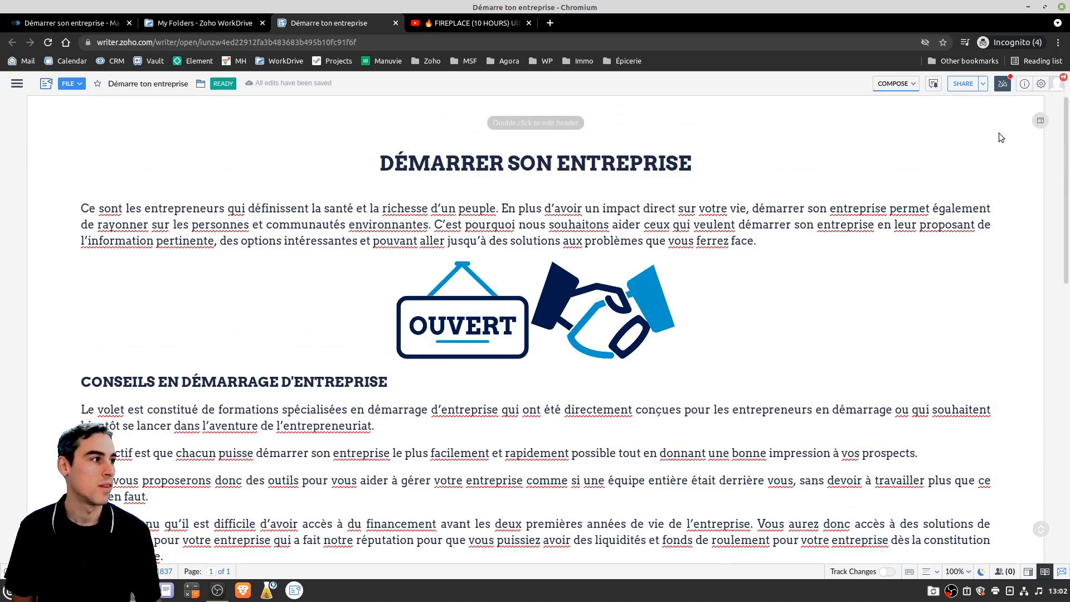
pyautogui.moveTo(1064, 149); pyautogui.dragTo(1068, 354)
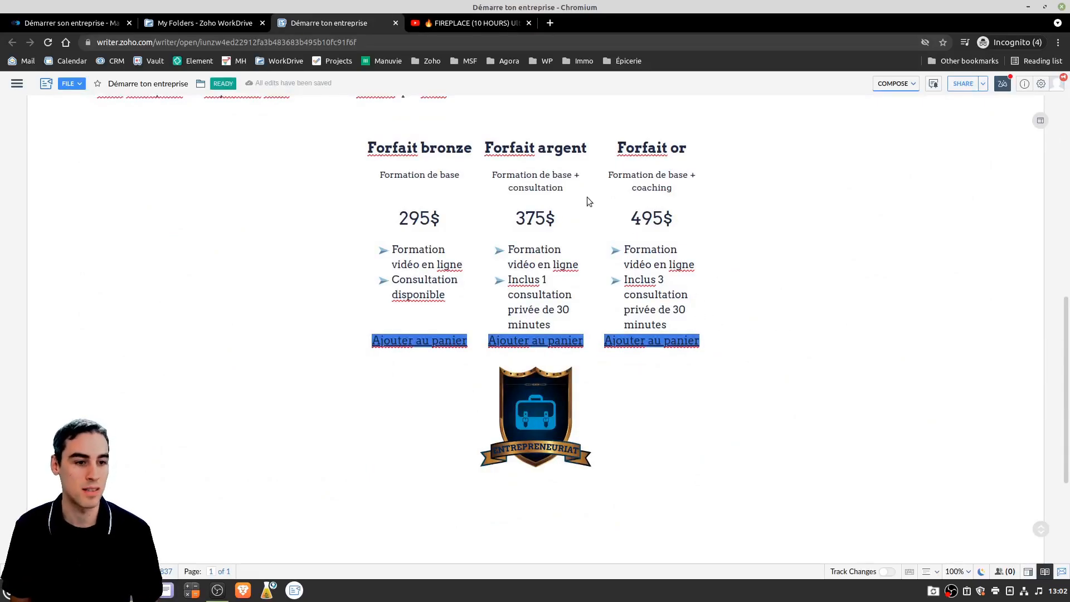
# Step: Switch to Firefox and reload the shared document to view its version without the video
pyautogui.hotkey('alt', 'Tab')
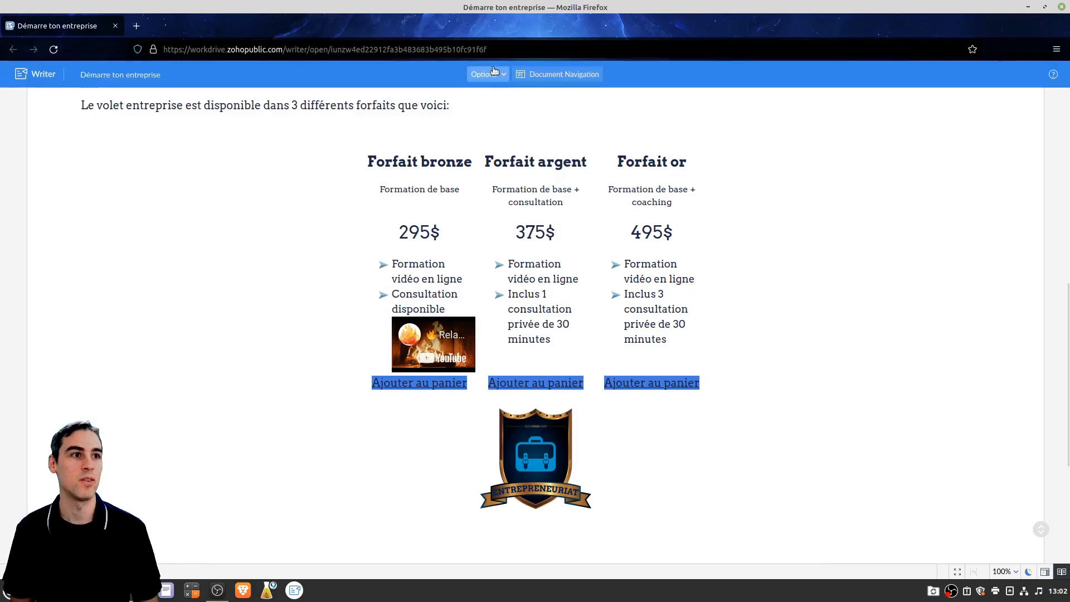
pyautogui.click(507, 56)
pyautogui.press('Return')
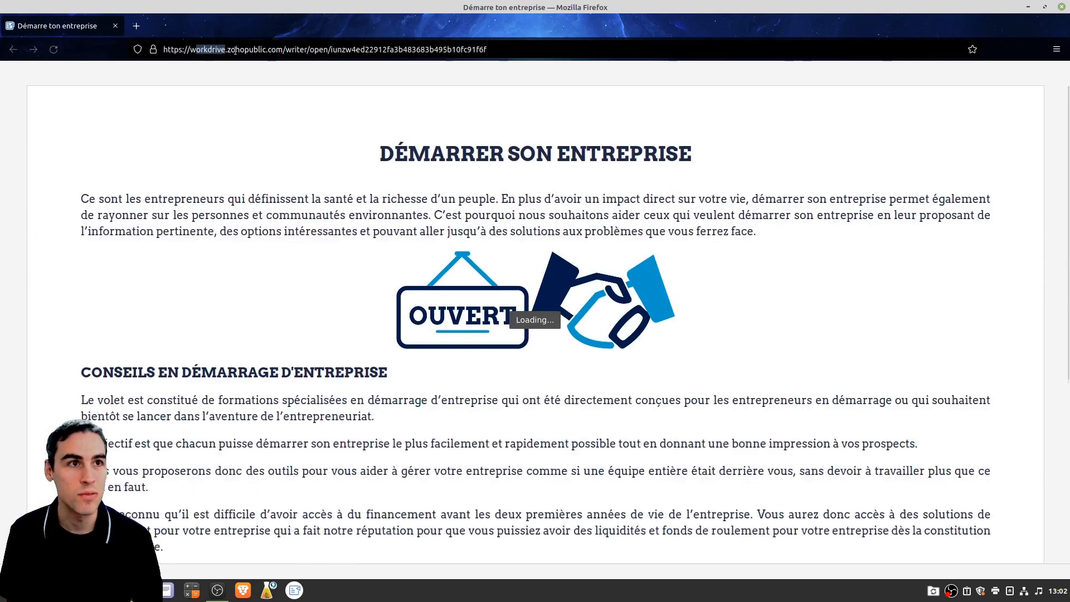
# Step: Highlight the shared document's full zohopublic.com address in Firefox to examine its public link
pyautogui.click(519, 56)
pyautogui.moveTo(519, 58); pyautogui.dragTo(159, 46)
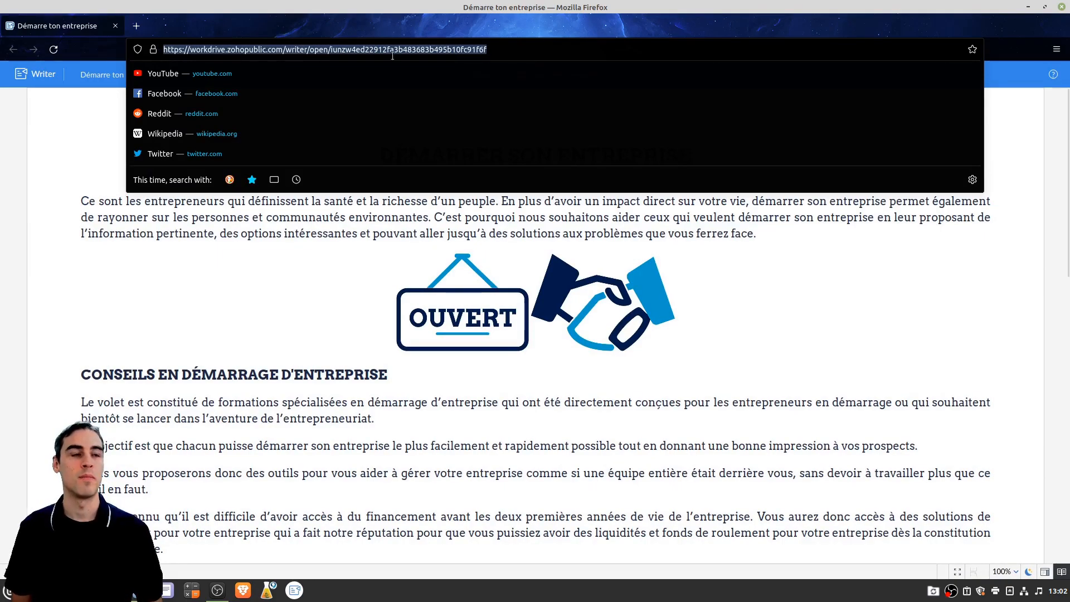
pyautogui.click(514, 50)
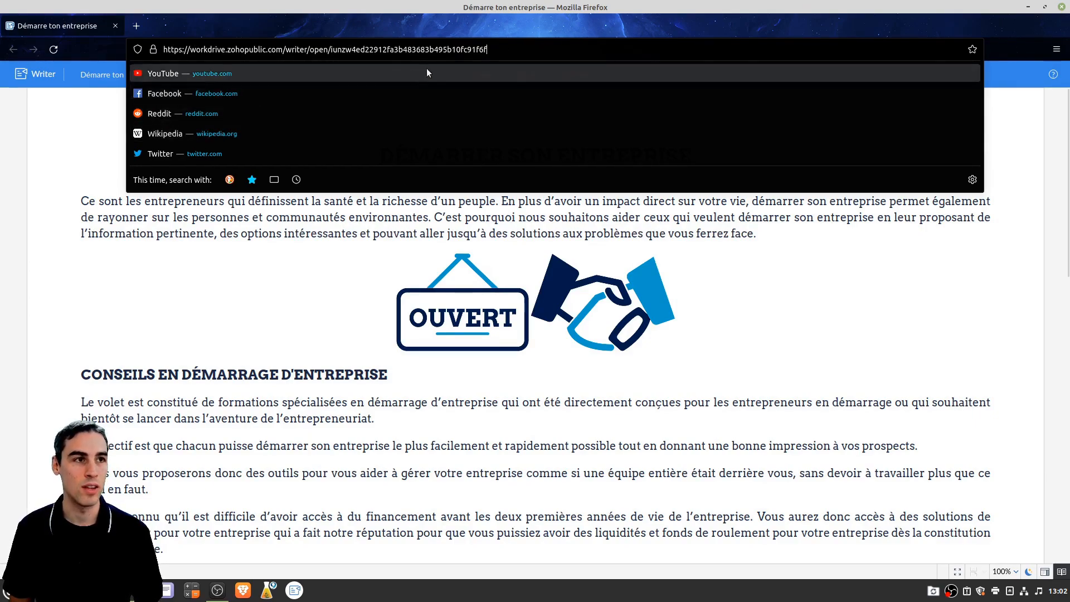
pyautogui.click(917, 325)
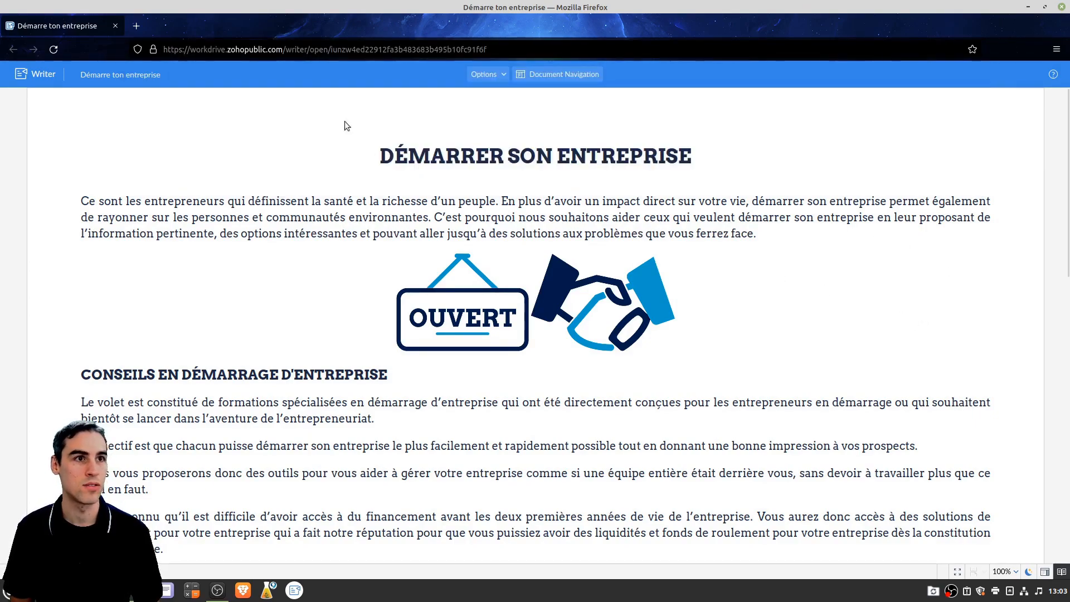
pyautogui.click(218, 50)
pyautogui.click(205, 50)
pyautogui.moveTo(528, 50); pyautogui.dragTo(151, 51)
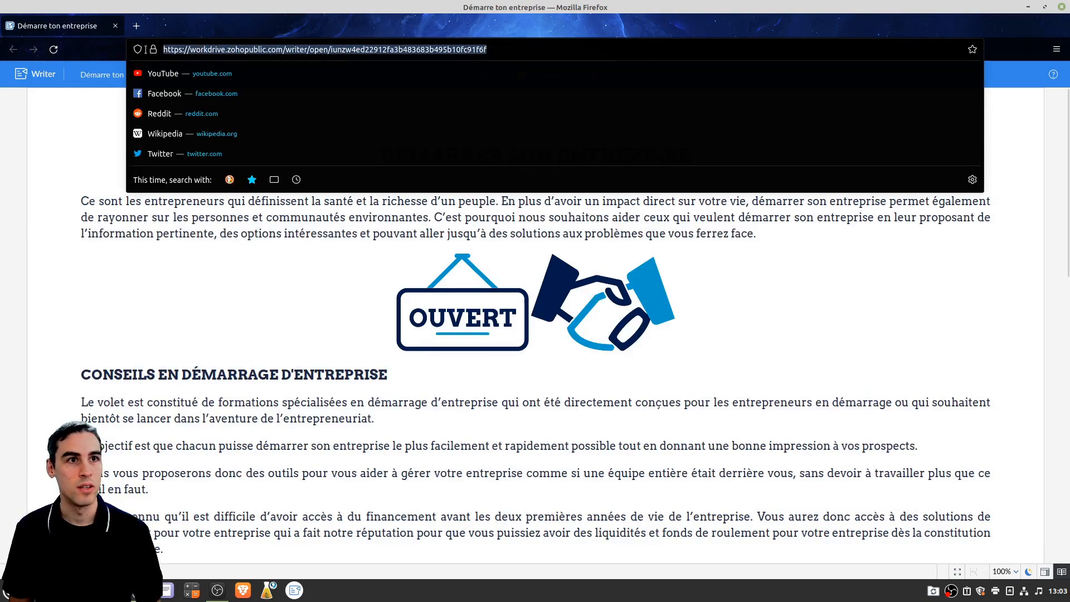
pyautogui.click(504, 49)
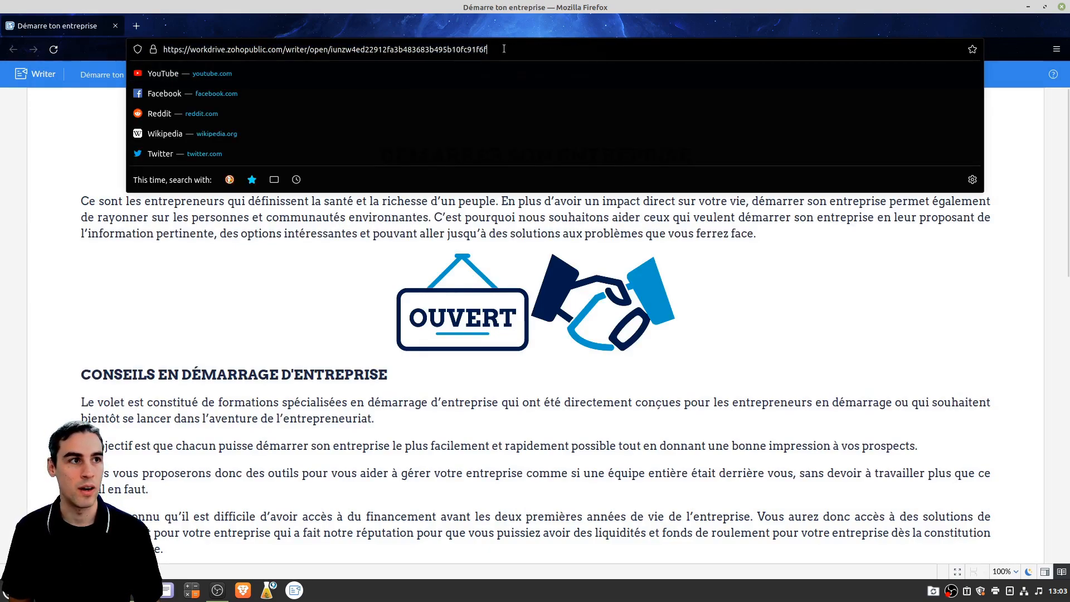
# Step: Highlight the title of the shared document in Firefox and look through its published page from start to finish
pyautogui.click(319, 228)
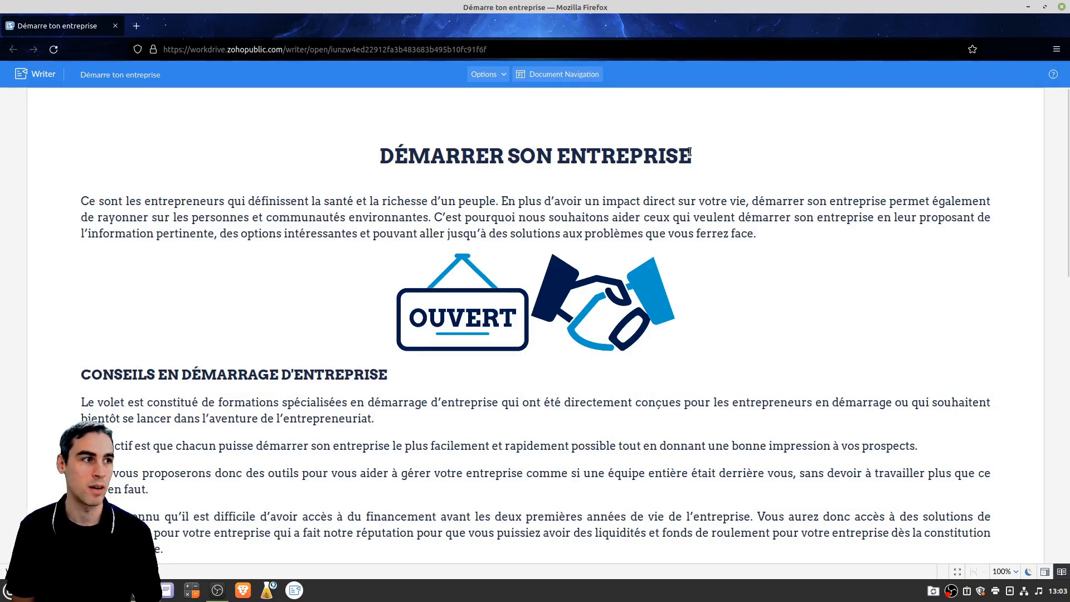
pyautogui.moveTo(690, 153); pyautogui.dragTo(380, 156)
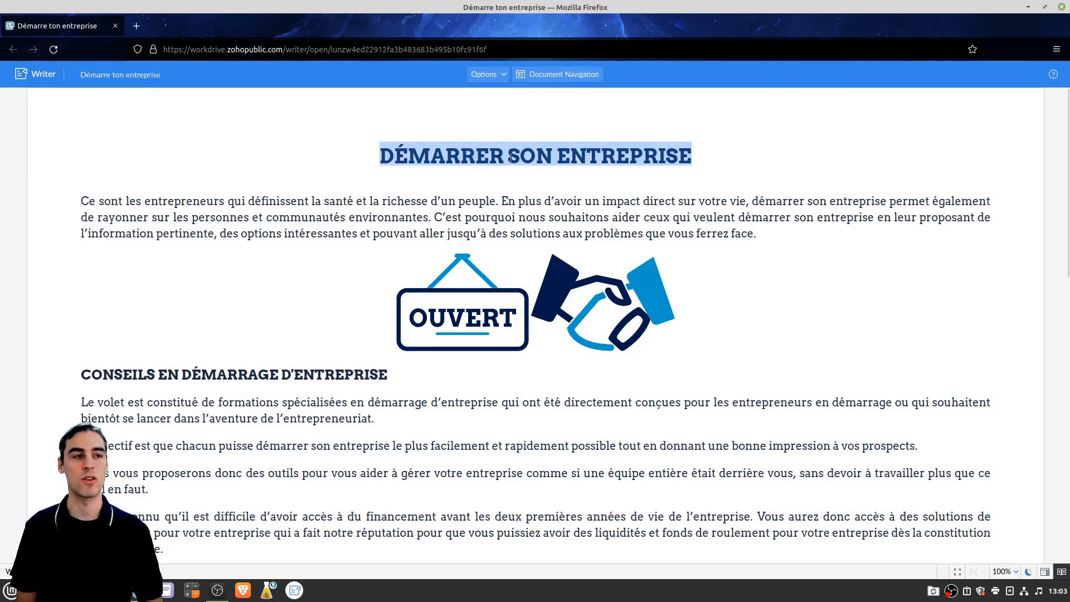
pyautogui.click(716, 160)
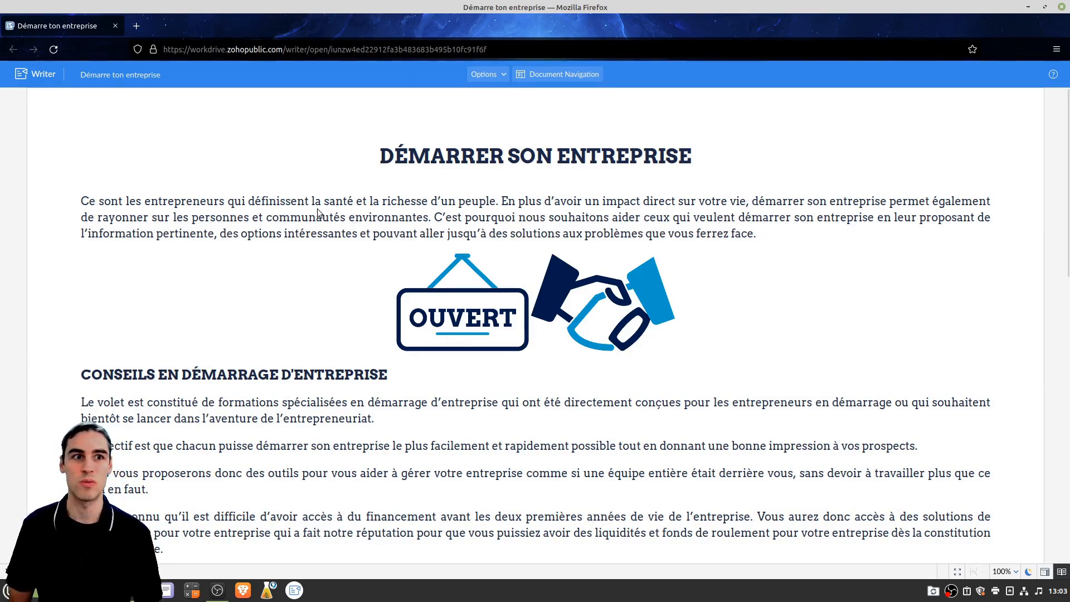
pyautogui.scroll(-2, 507, 244)
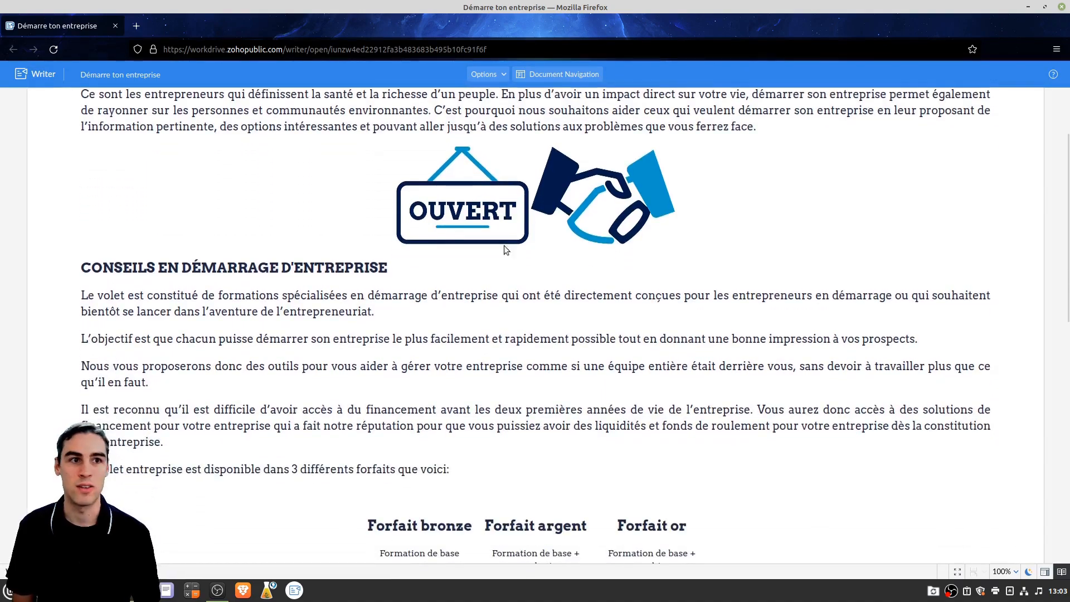
pyautogui.scroll(1, 503, 245)
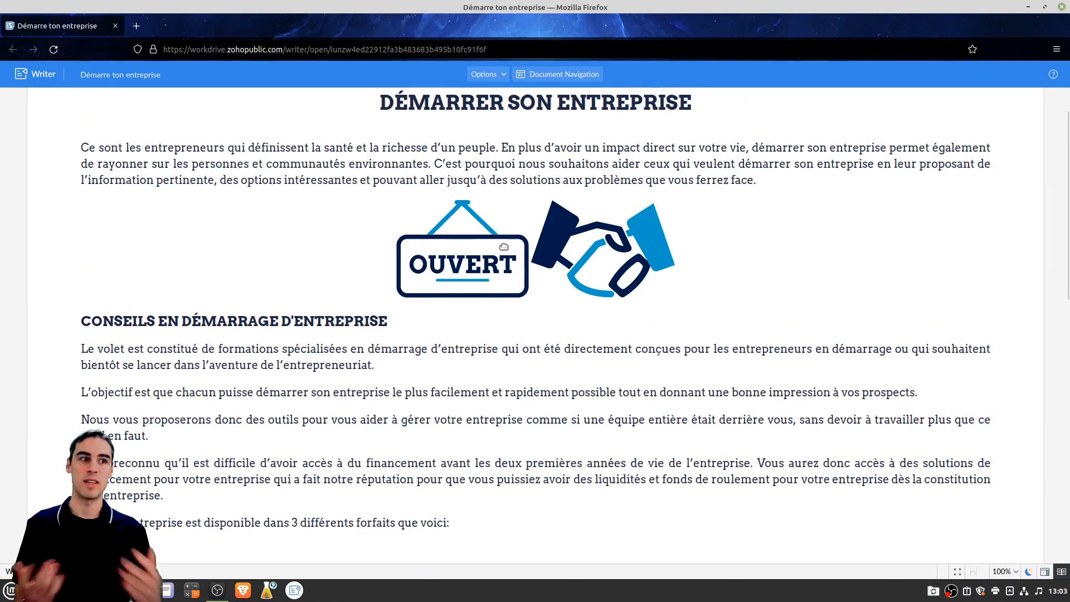
pyautogui.scroll(-10, 504, 247)
pyautogui.scroll(10, 545, 268)
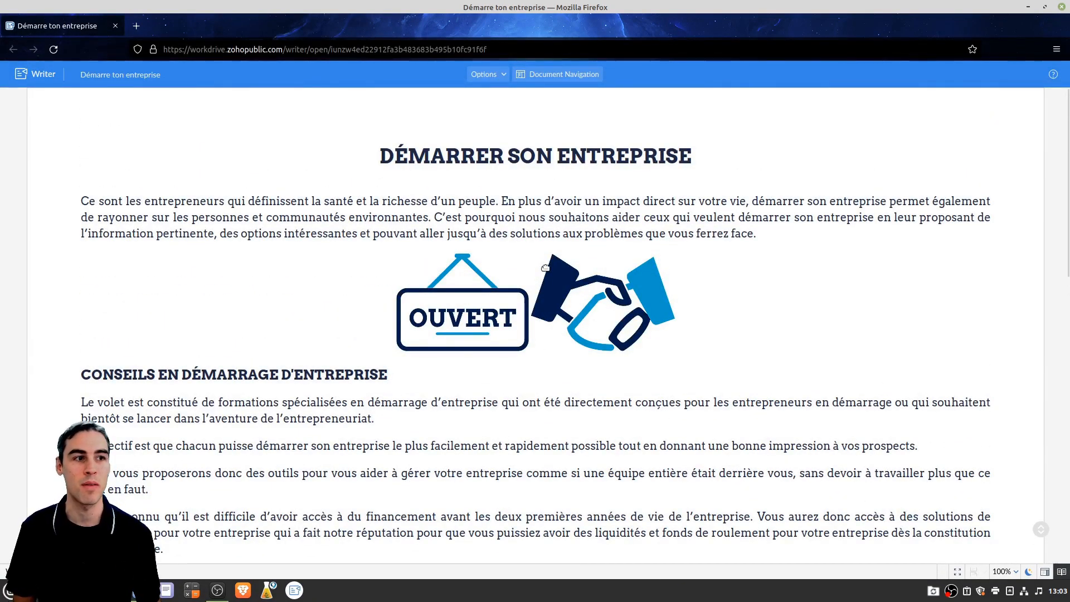
pyautogui.scroll(-4, 629, 317)
pyautogui.scroll(4, 628, 316)
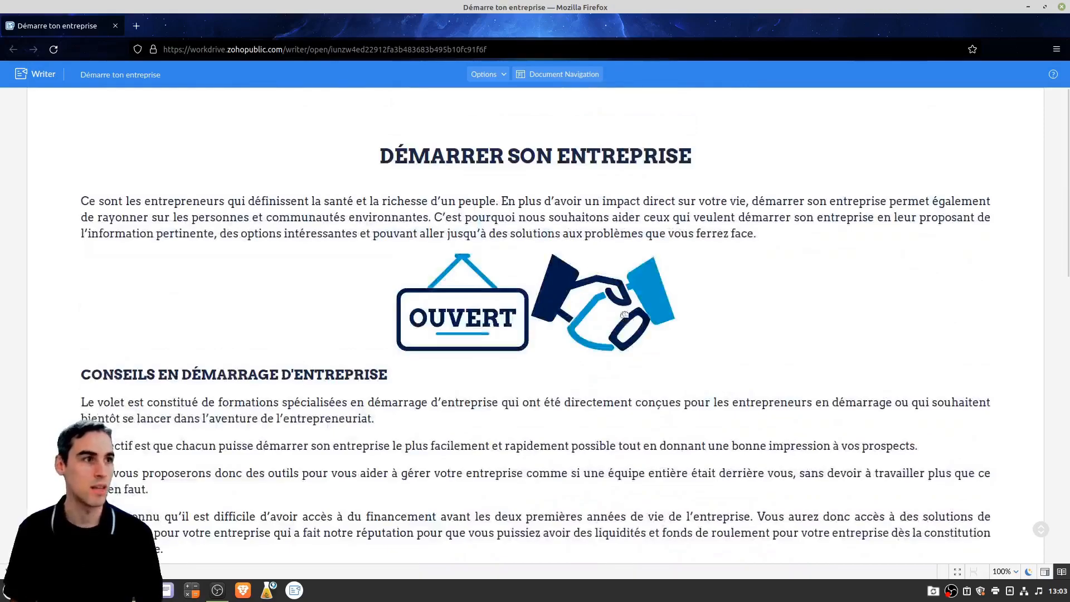
# Step: Close Firefox and return to the beginning of the editable document in Chromium
pyautogui.click(1062, 8)
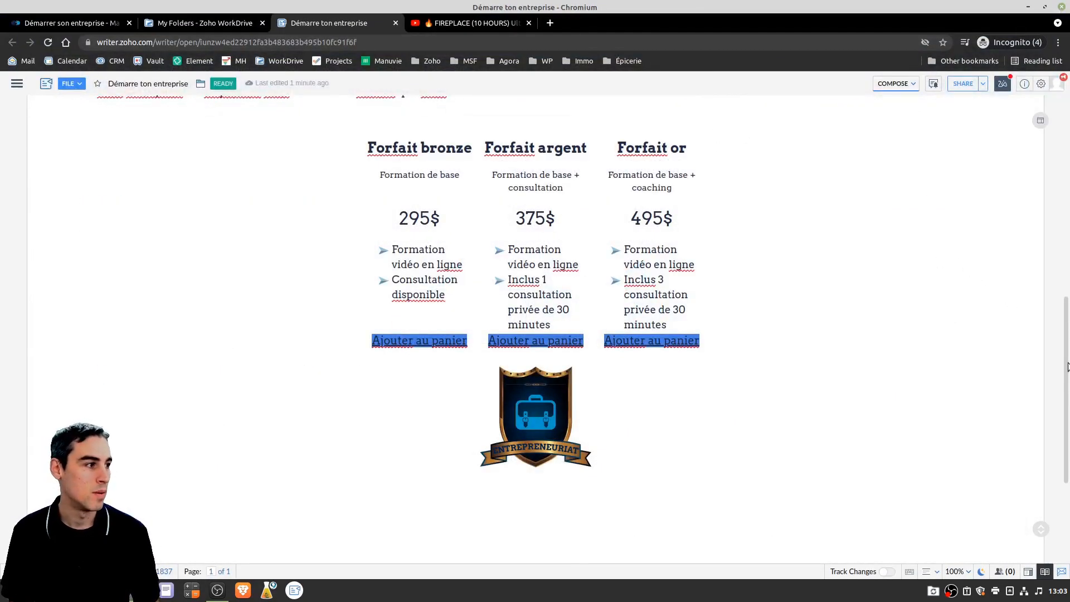
pyautogui.moveTo(1067, 367); pyautogui.dragTo(1067, 162)
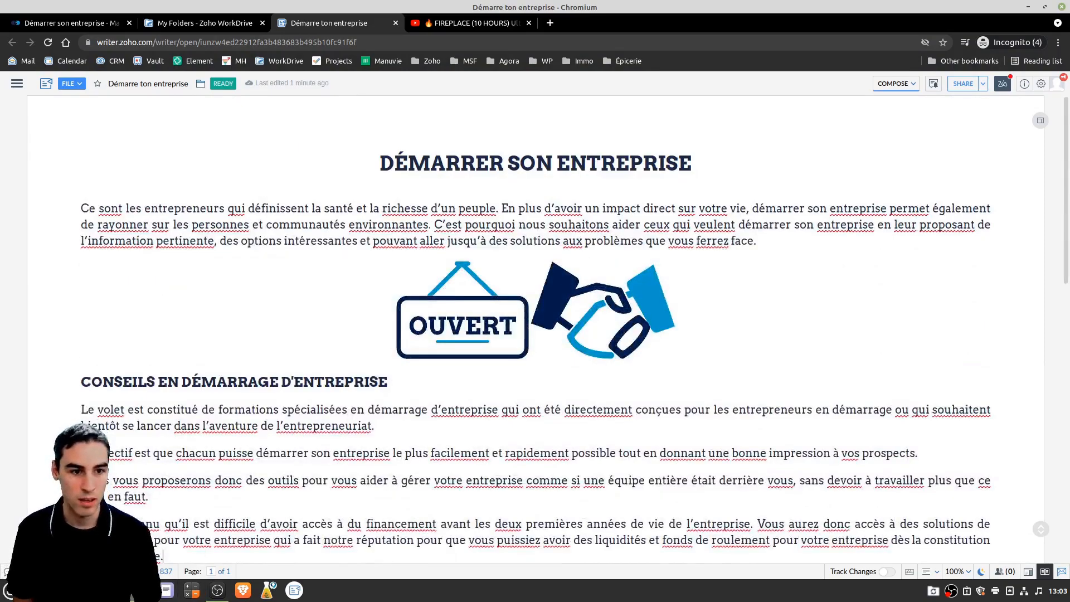
pyautogui.moveTo(115, 590)
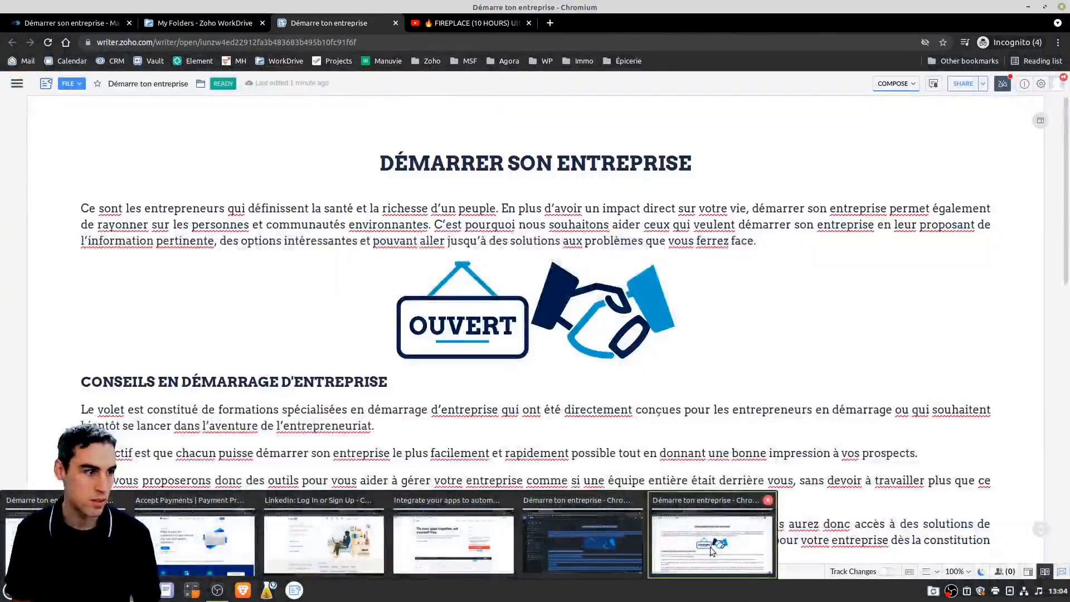
pyautogui.click(710, 548)
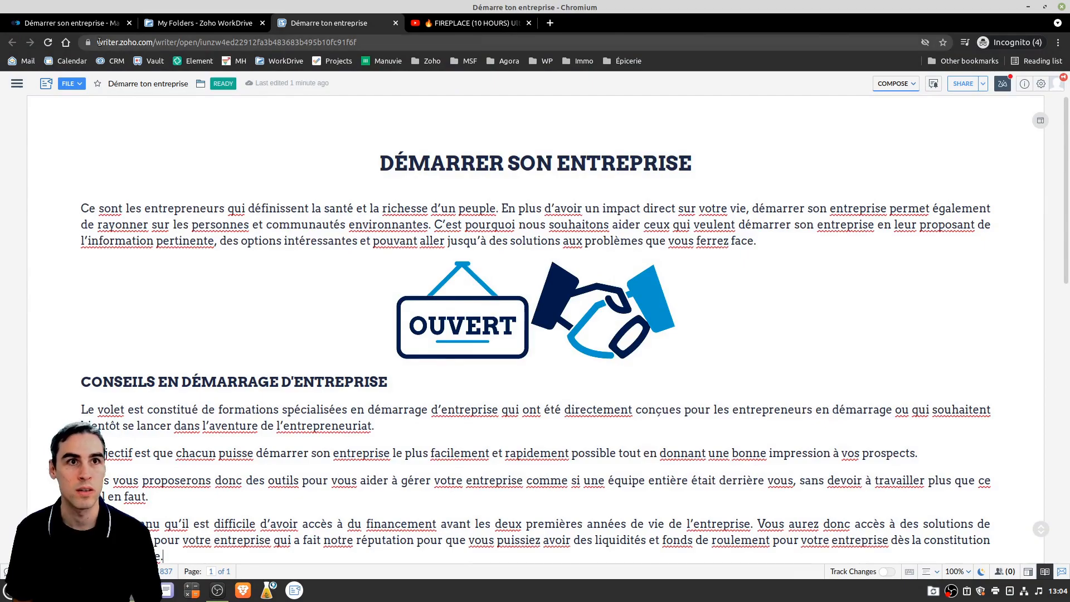
# Step: Examine the navigation menu of the Ma Santé Financière website as a model for the document header
pyautogui.click(71, 22)
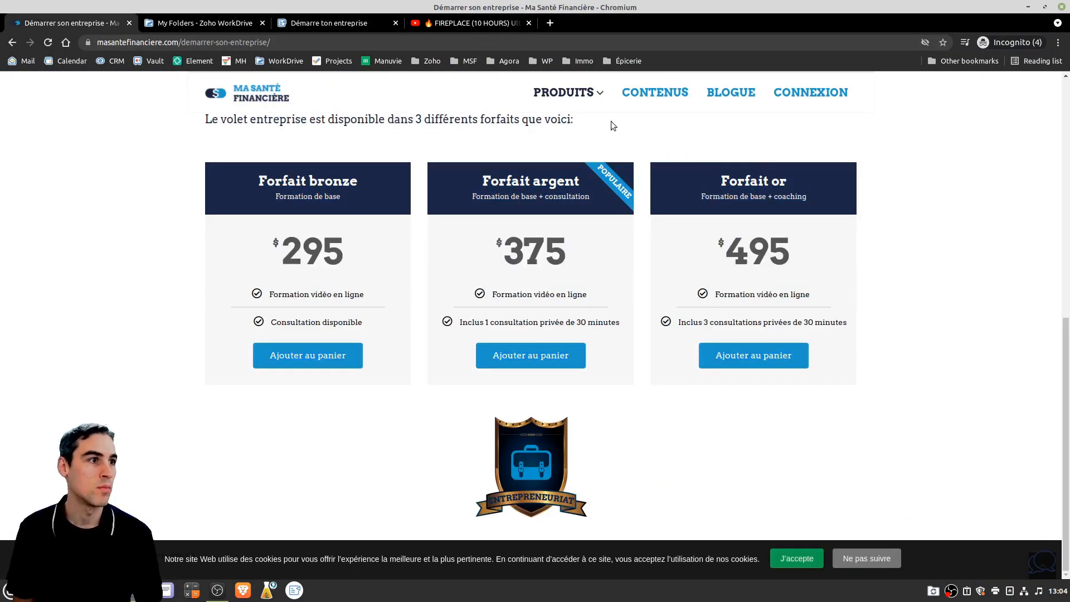
pyautogui.moveTo(565, 95)
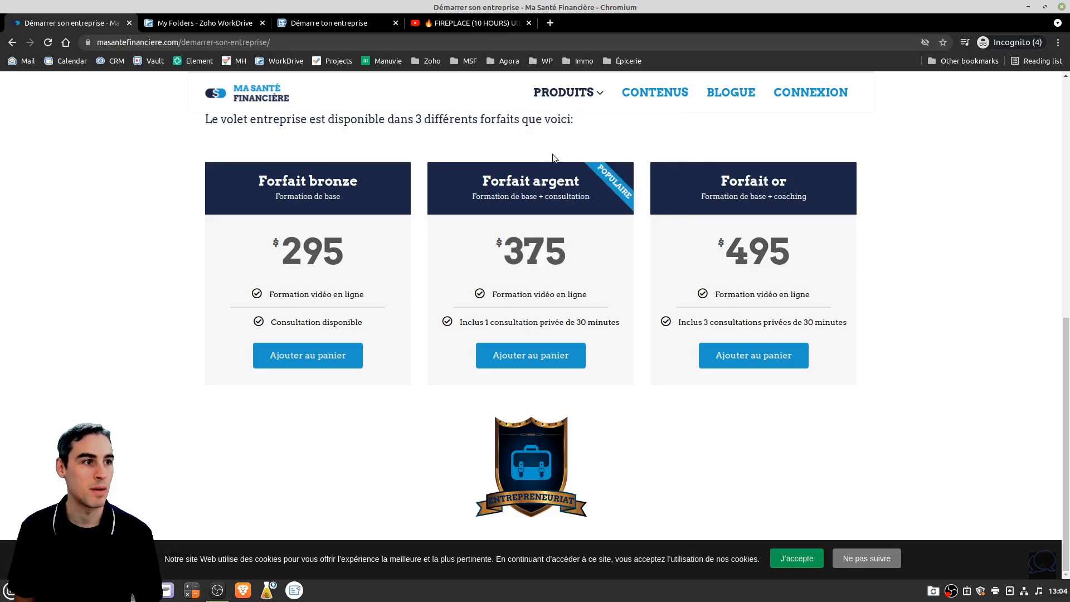
pyautogui.moveTo(599, 94)
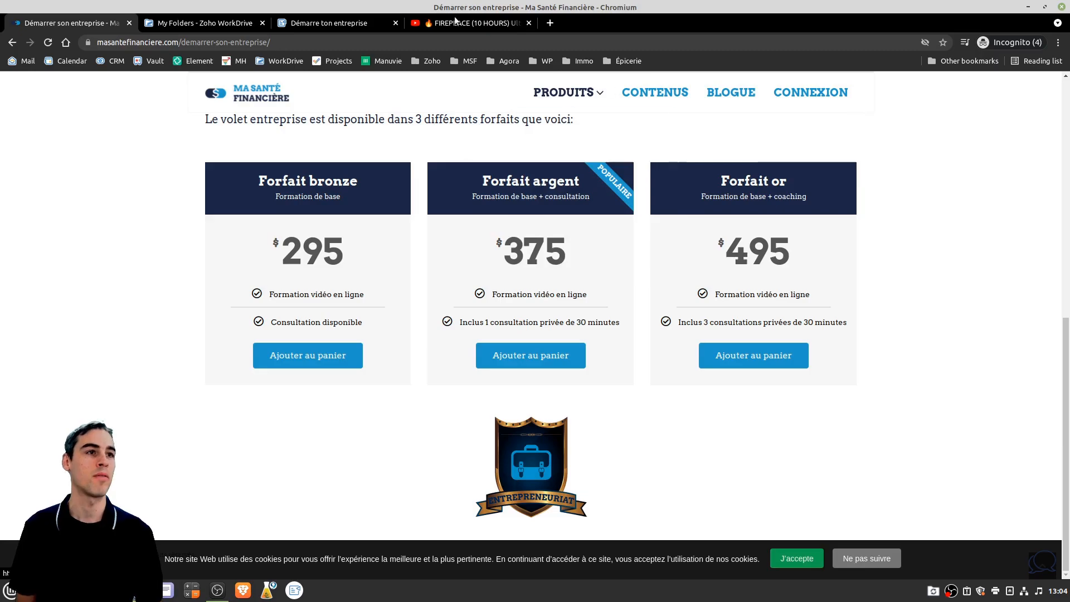
# Step: Return to the Writer document, open its page header for editing and show the formatting sidebar
pyautogui.click(329, 23)
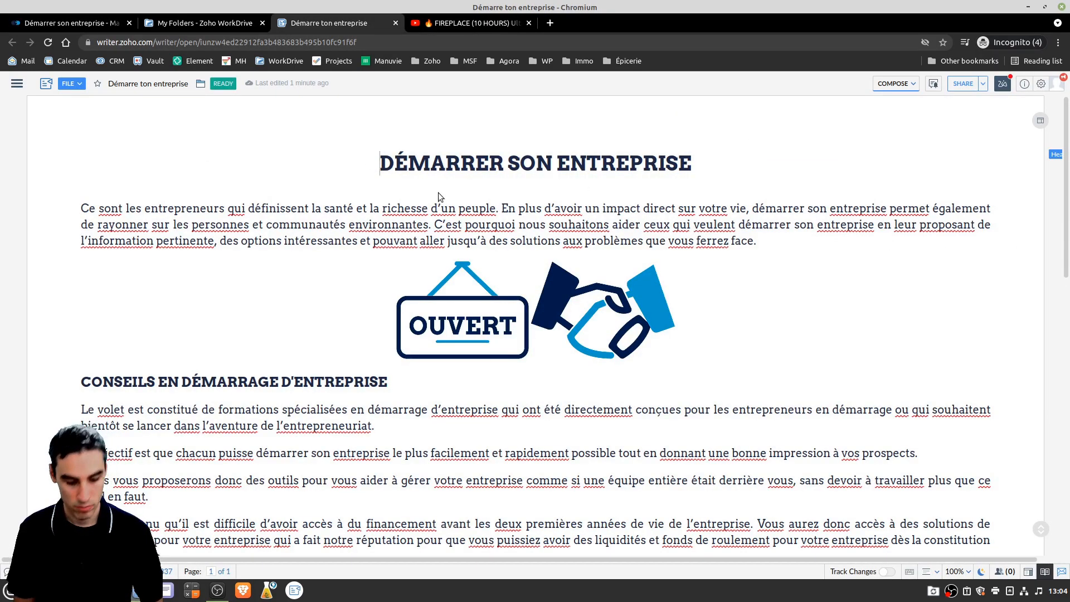
pyautogui.scroll(1, 439, 167)
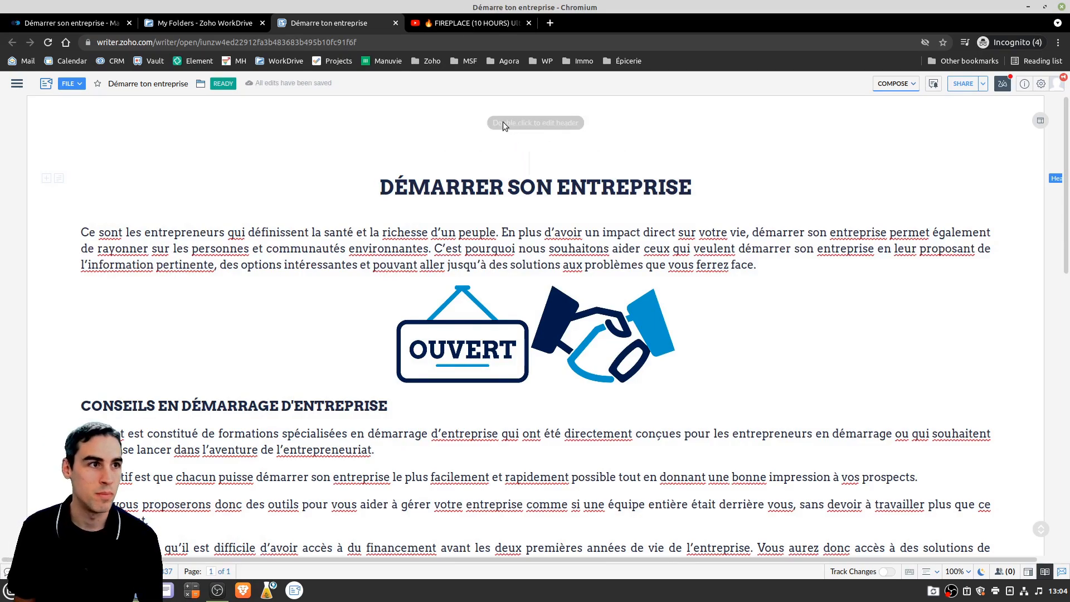
pyautogui.doubleClick(562, 127)
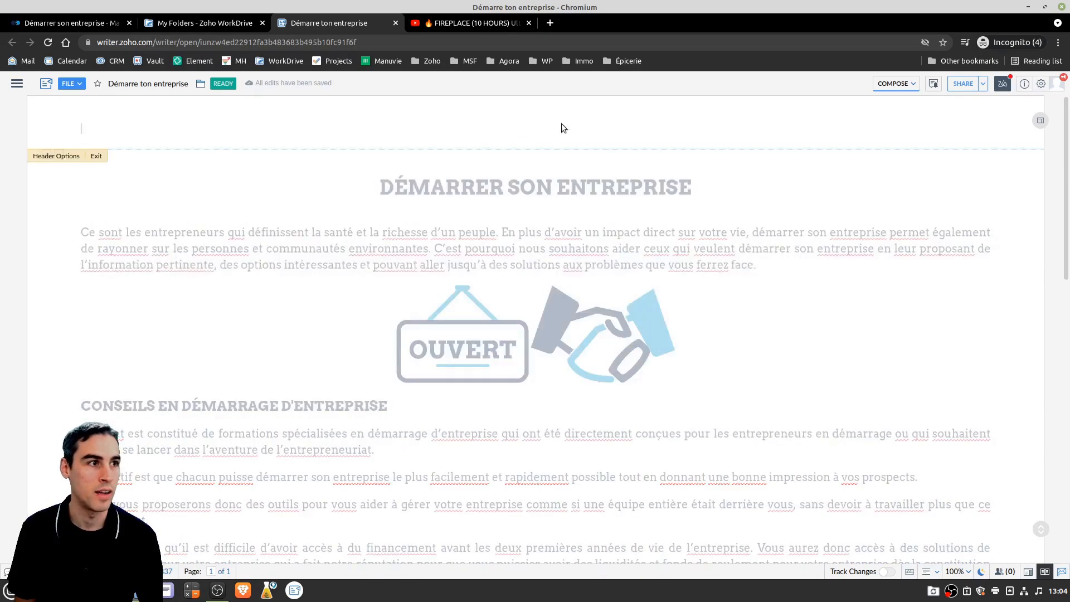
pyautogui.click(17, 83)
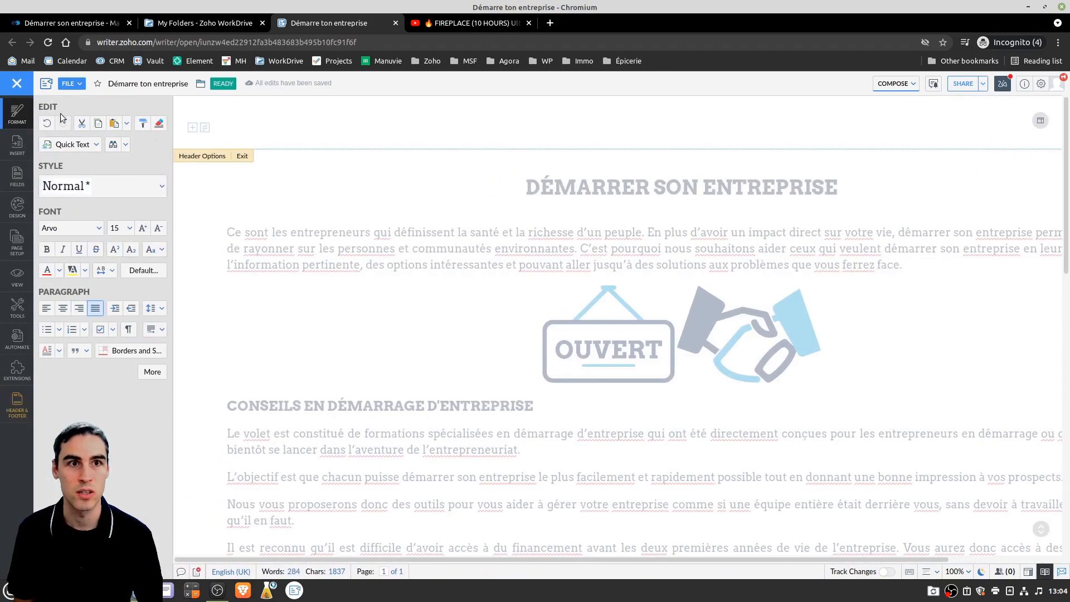
# Step: Insert the logo image Ma_Sante_Financiere_contour.png into the header by uploading it from the My Folders/MSF/Logo folder
pyautogui.click(17, 146)
pyautogui.click(54, 134)
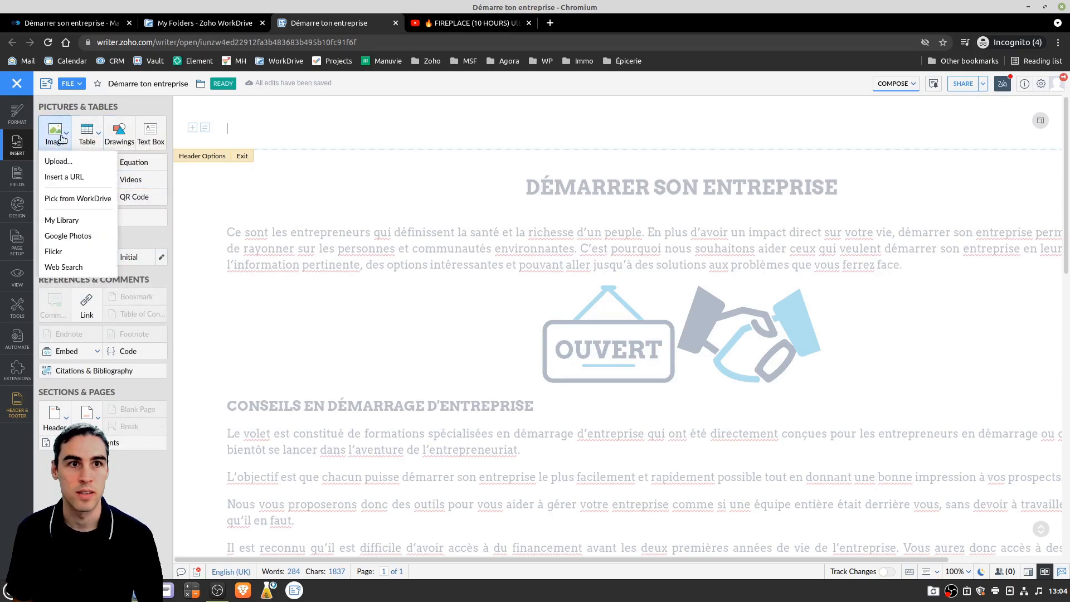
pyautogui.click(59, 161)
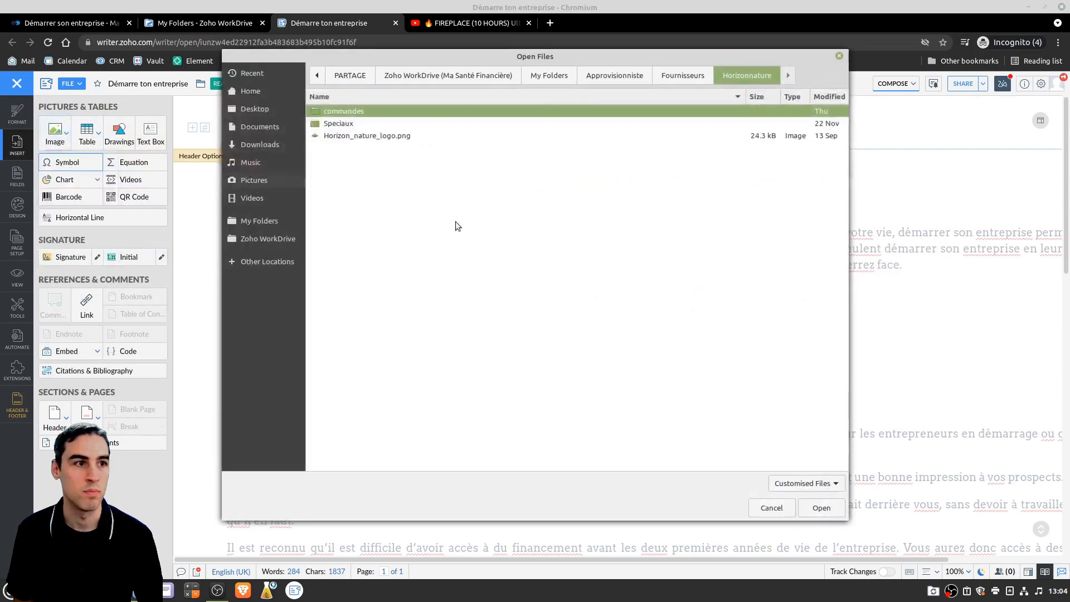
pyautogui.click(261, 240)
pyautogui.doubleClick(342, 123)
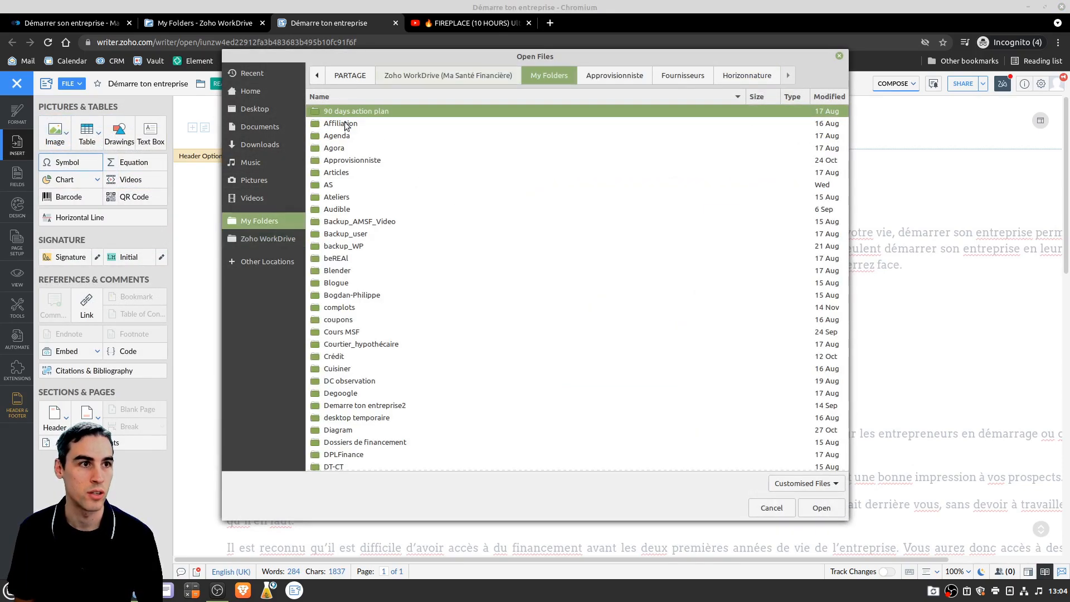
pyautogui.scroll(-10, 346, 363)
pyautogui.scroll(-5, 345, 364)
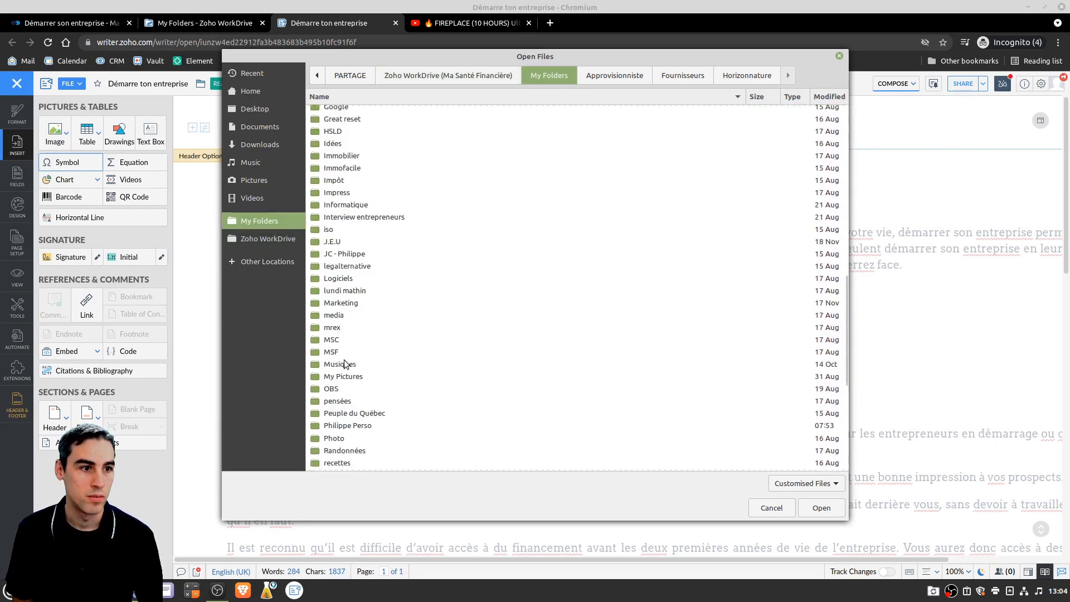
pyautogui.doubleClick(336, 351)
pyautogui.doubleClick(326, 137)
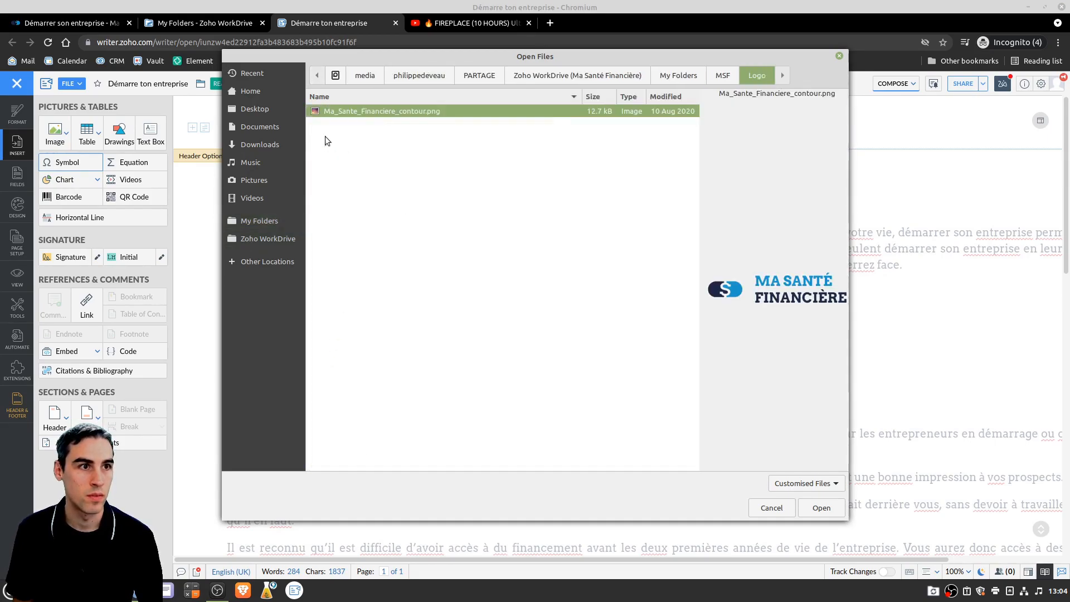
pyautogui.doubleClick(366, 111)
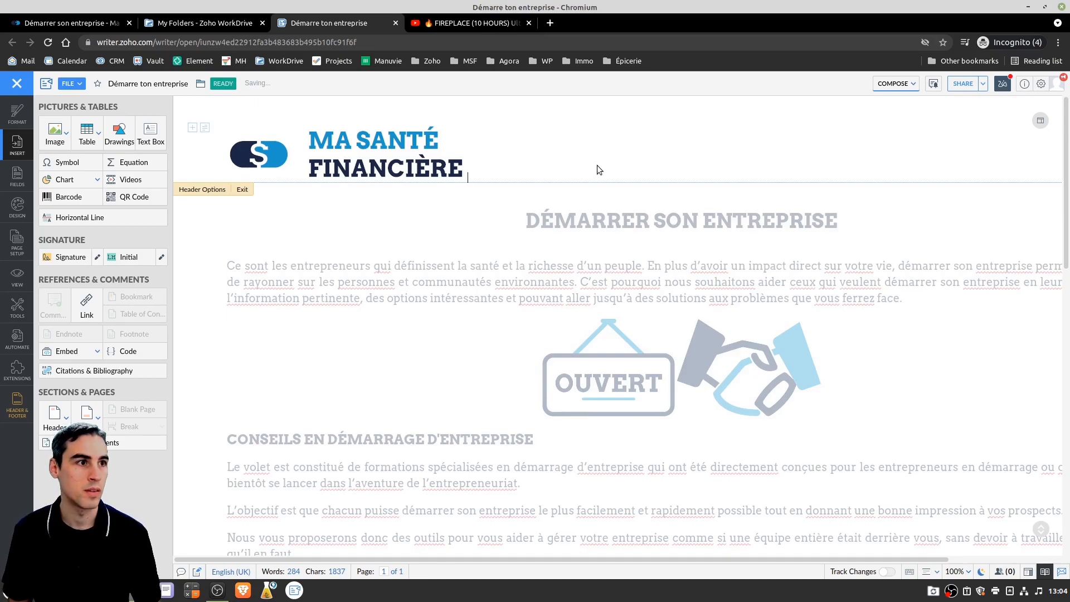
# Step: Add the tab-separated menu entries Produits, Blogue and Contenus after the header logo, checking the website's menu for the names
pyautogui.write('Produits\t')
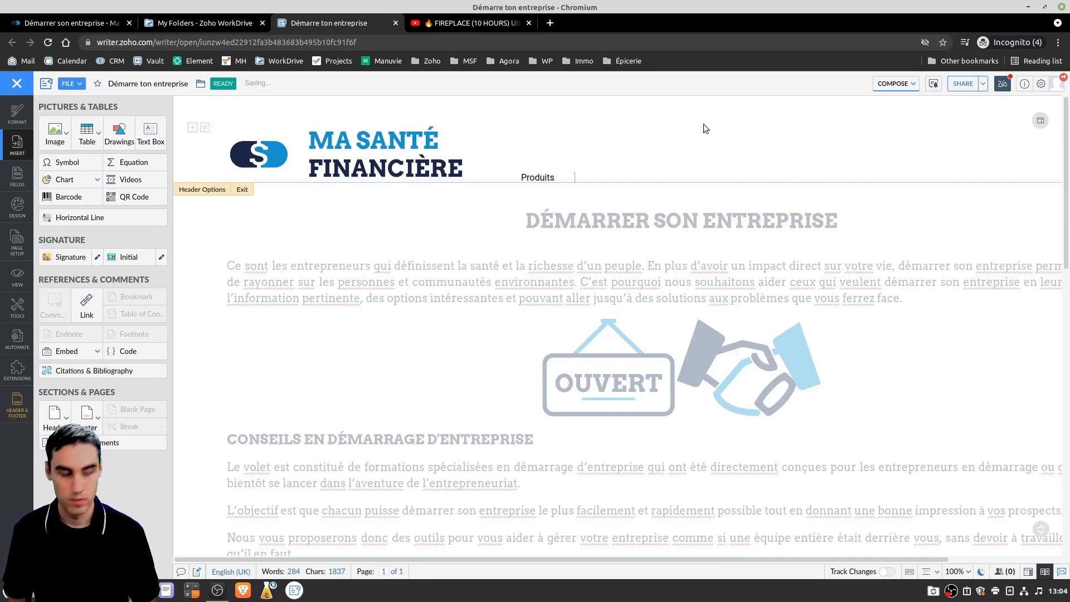
pyautogui.write('Blogue')
pyautogui.press('Tab')
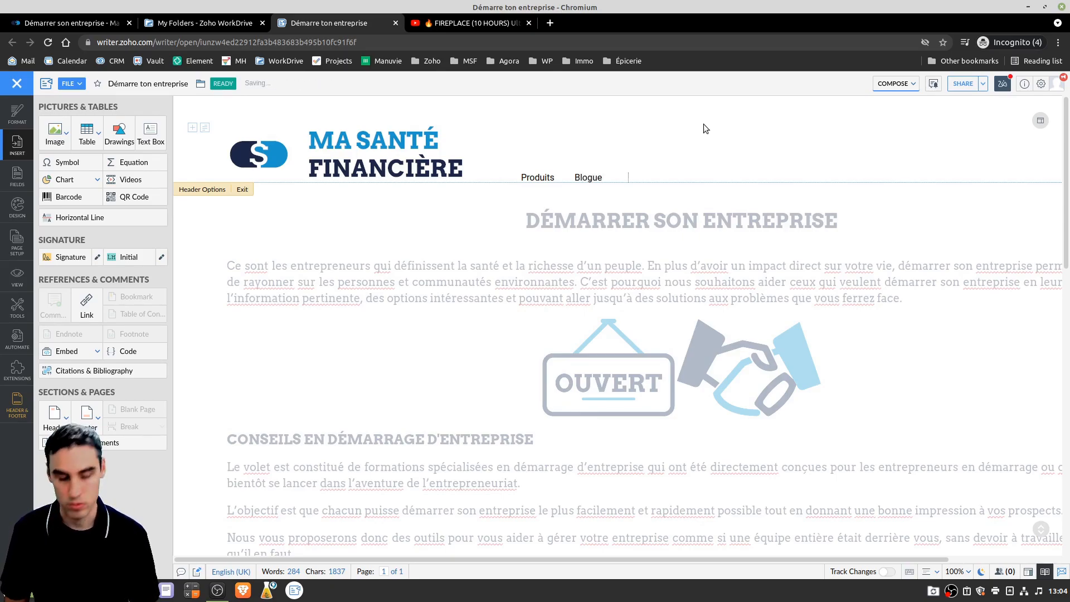
pyautogui.hotkey('ctrl', '1')
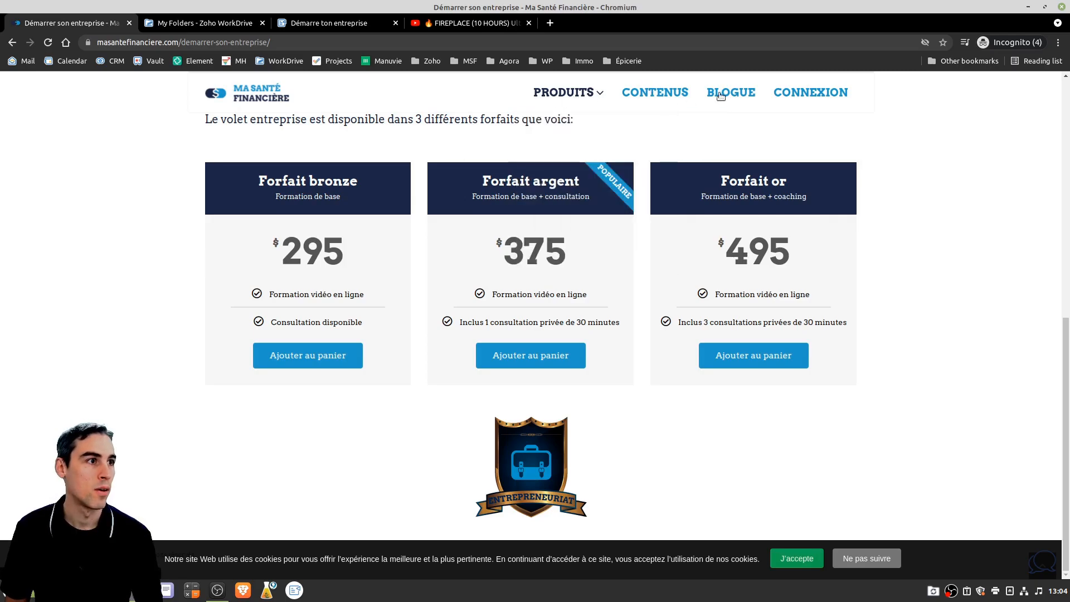
pyautogui.click(325, 23)
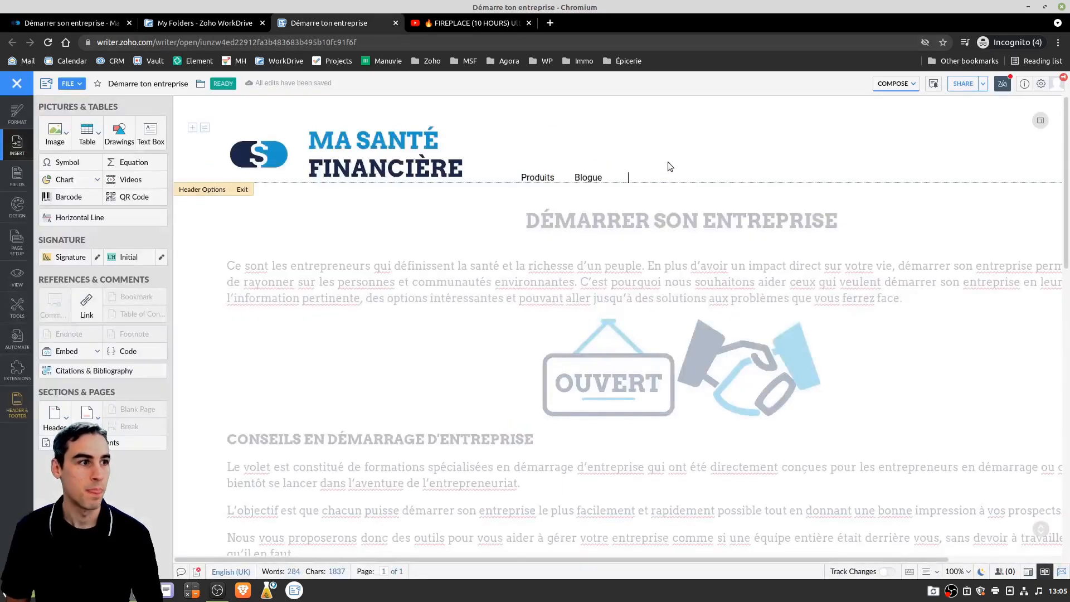
pyautogui.write('Contenus')
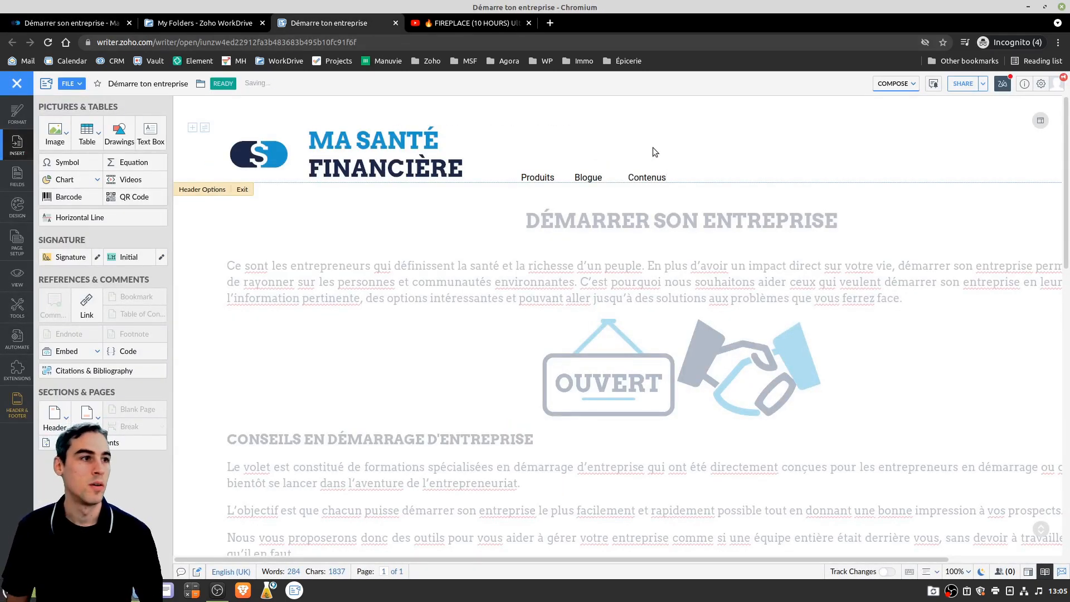
# Step: Format the header entry Produits with font size 24 and red text (#FF0000)
pyautogui.doubleClick(527, 174)
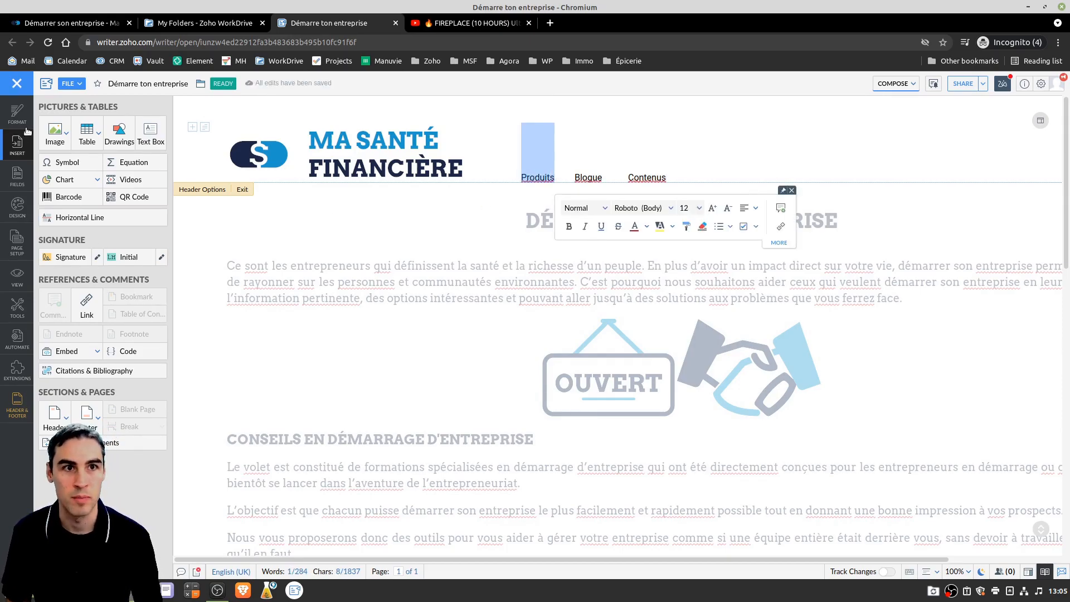
pyautogui.click(18, 114)
pyautogui.click(130, 229)
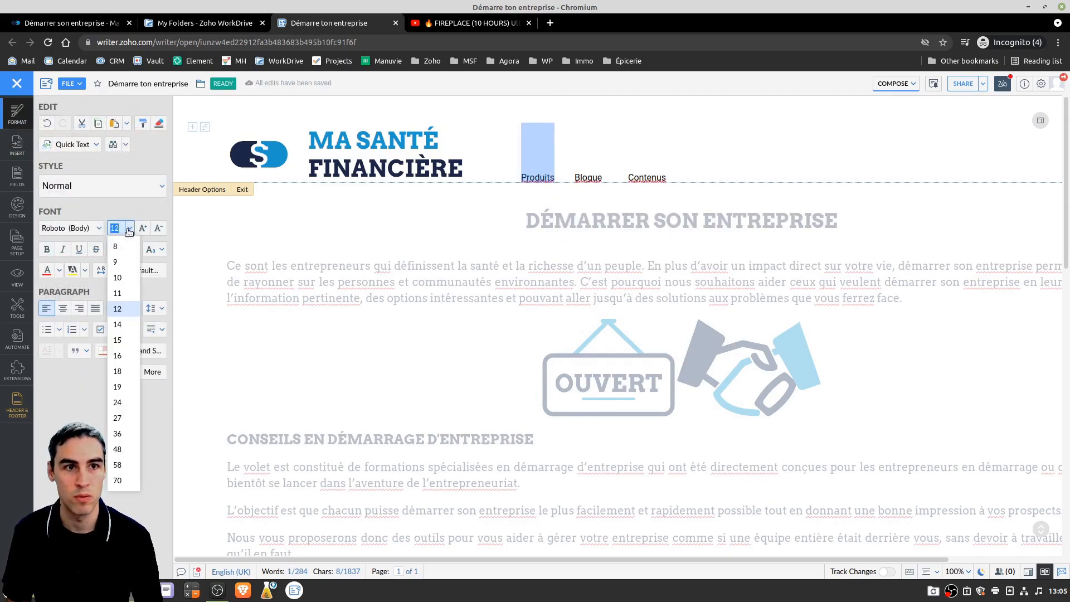
pyautogui.click(118, 402)
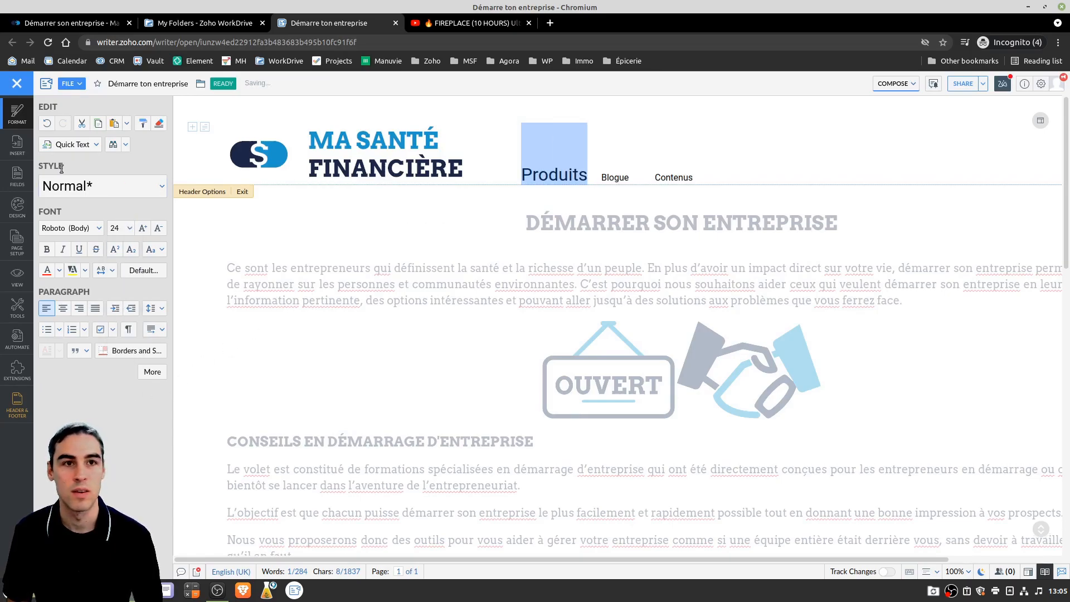
pyautogui.click(48, 270)
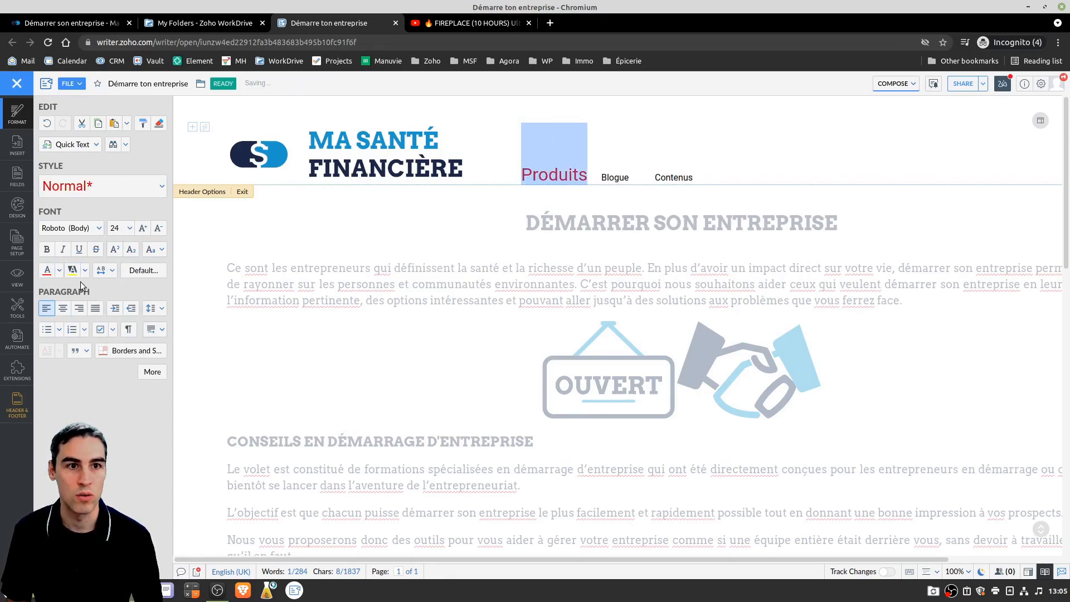
pyautogui.click(59, 271)
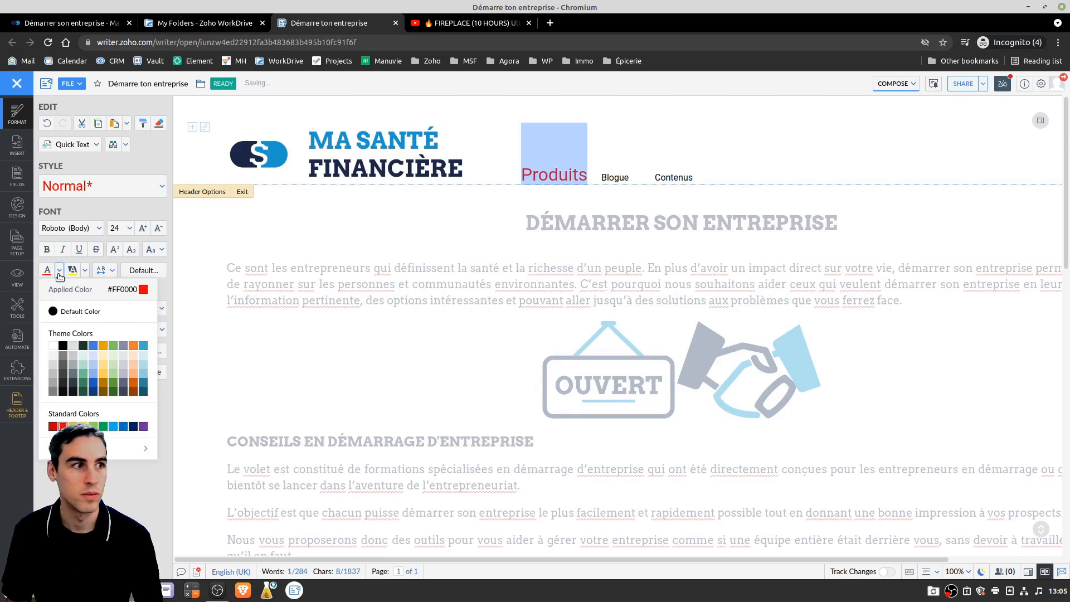
pyautogui.click(562, 176)
pyautogui.moveTo(585, 175); pyautogui.dragTo(521, 176)
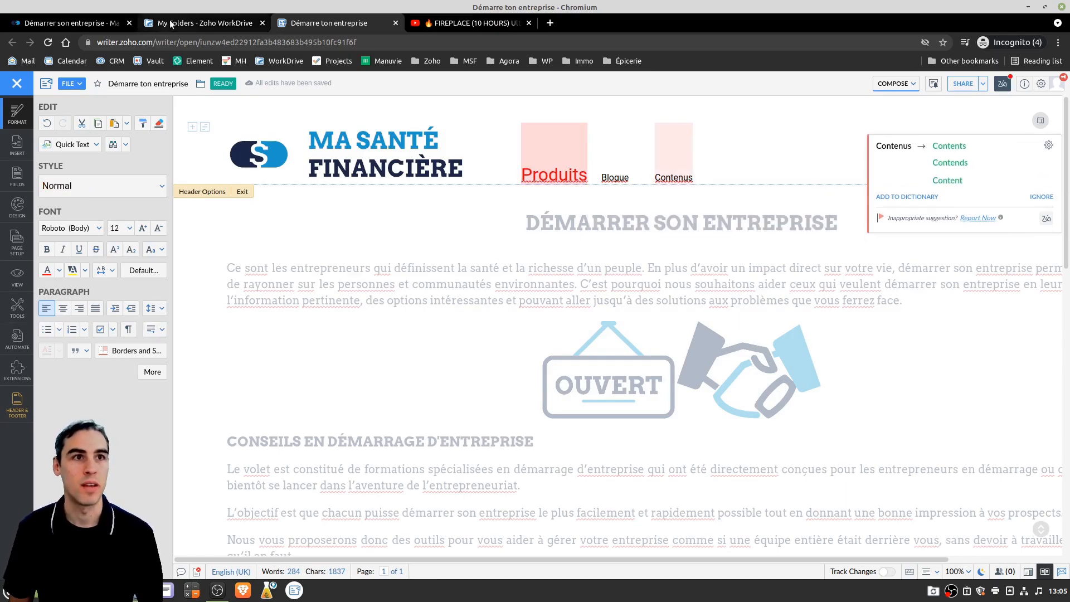
# Step: Open the untitled document from the WorkDrive My Folders list, start sharing it and rename it as Produits
pyautogui.click(204, 22)
pyautogui.click(263, 175)
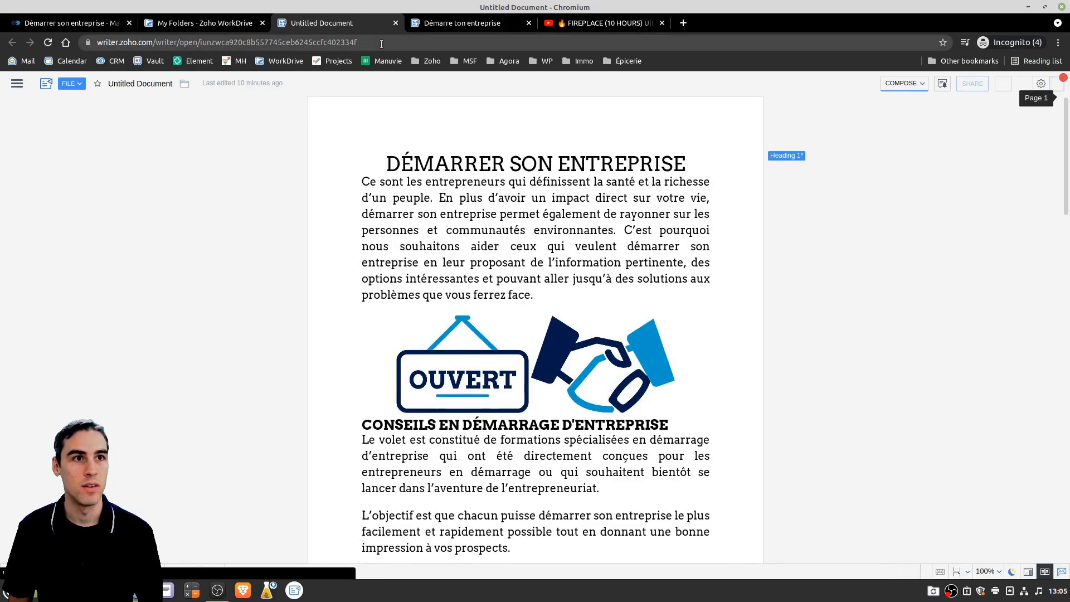
pyautogui.click(972, 83)
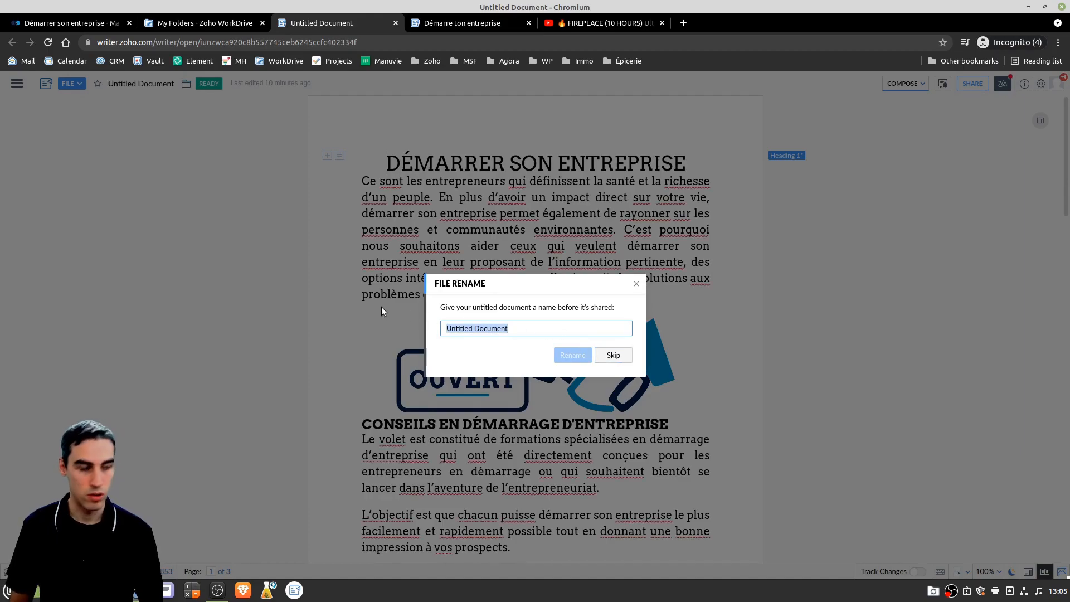
pyautogui.write('Produits')
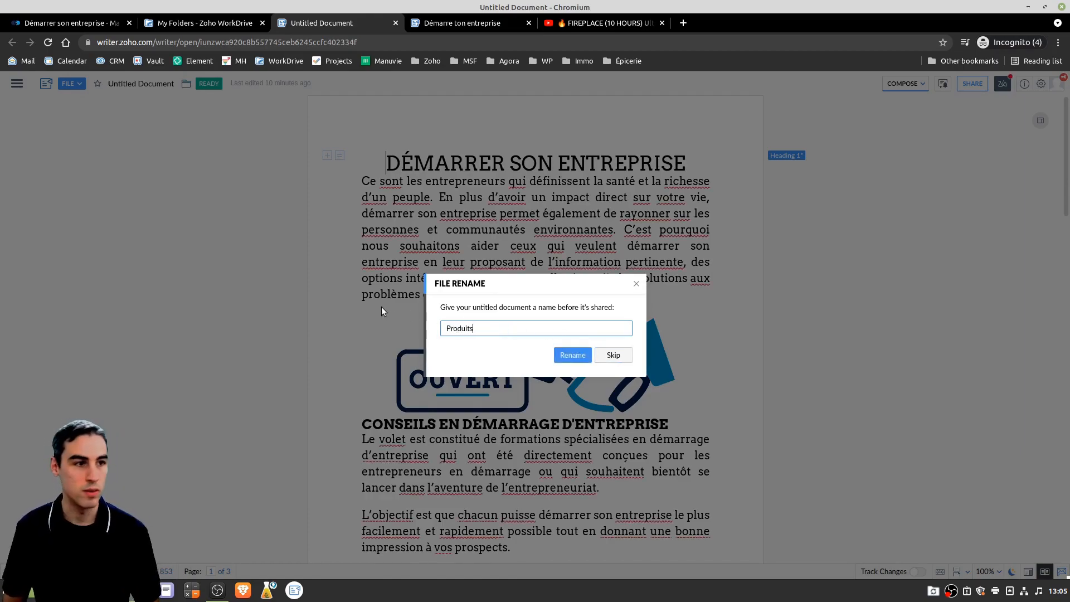
pyautogui.click(572, 356)
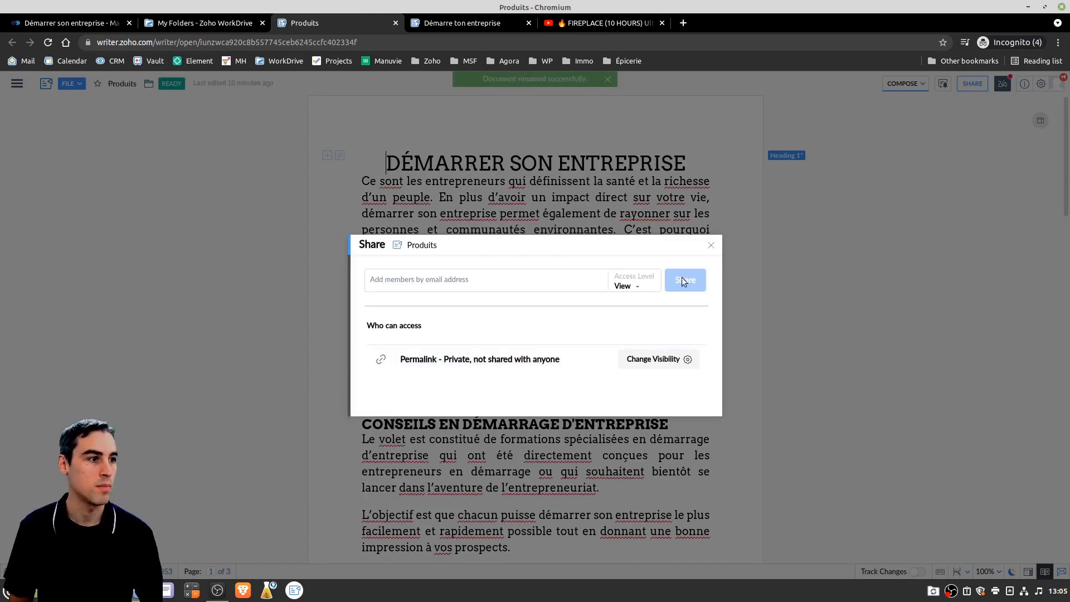
# Step: Set the Produits document's permalink visibility to Anyone on internet, save it and copy the link
pyautogui.click(686, 361)
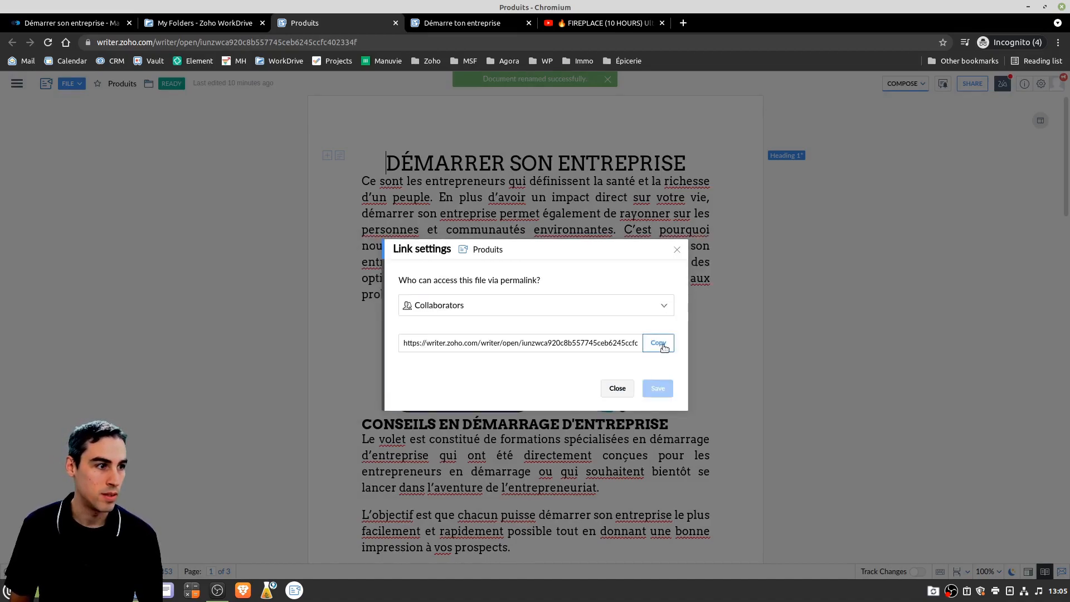
pyautogui.click(542, 313)
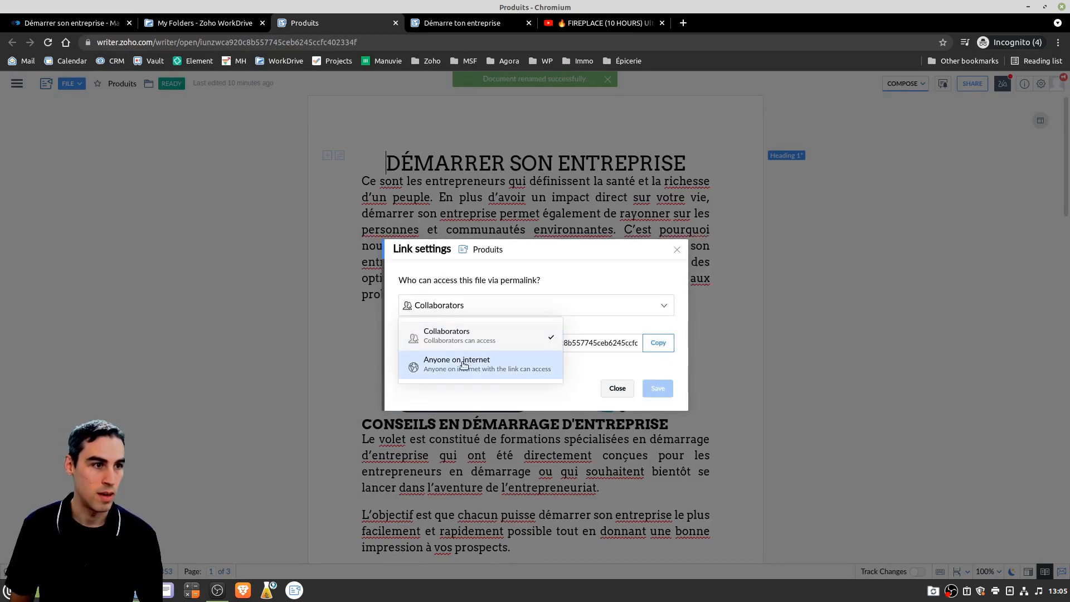
pyautogui.click(473, 363)
pyautogui.click(657, 428)
pyautogui.click(658, 332)
# Step: Return to the Démarre ton entreprise document and hyperlink the header entry Produits to the copied permalink
pyautogui.click(232, 24)
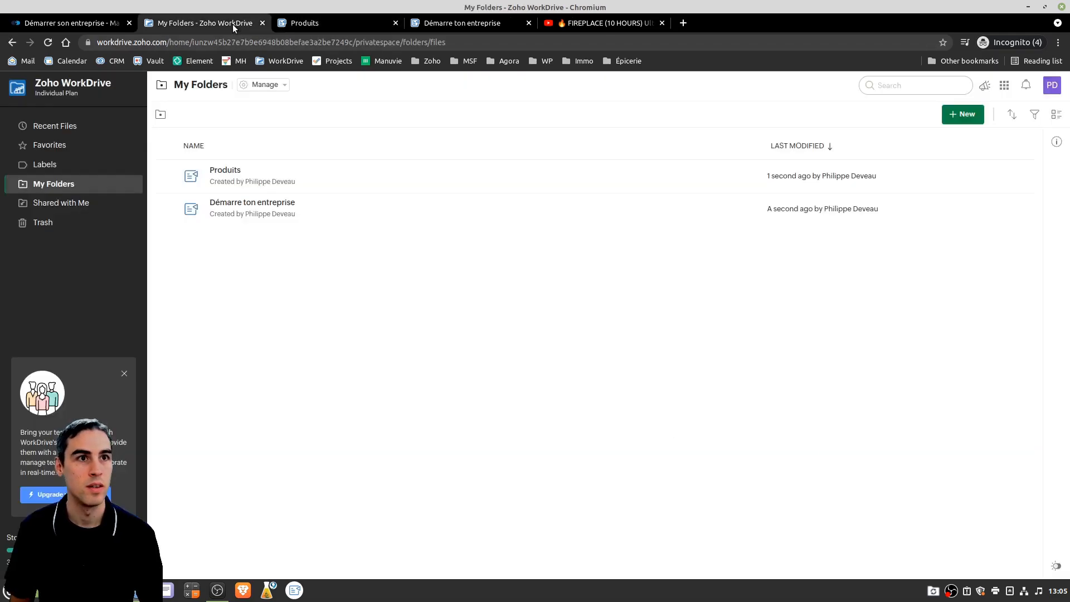
pyautogui.click(472, 24)
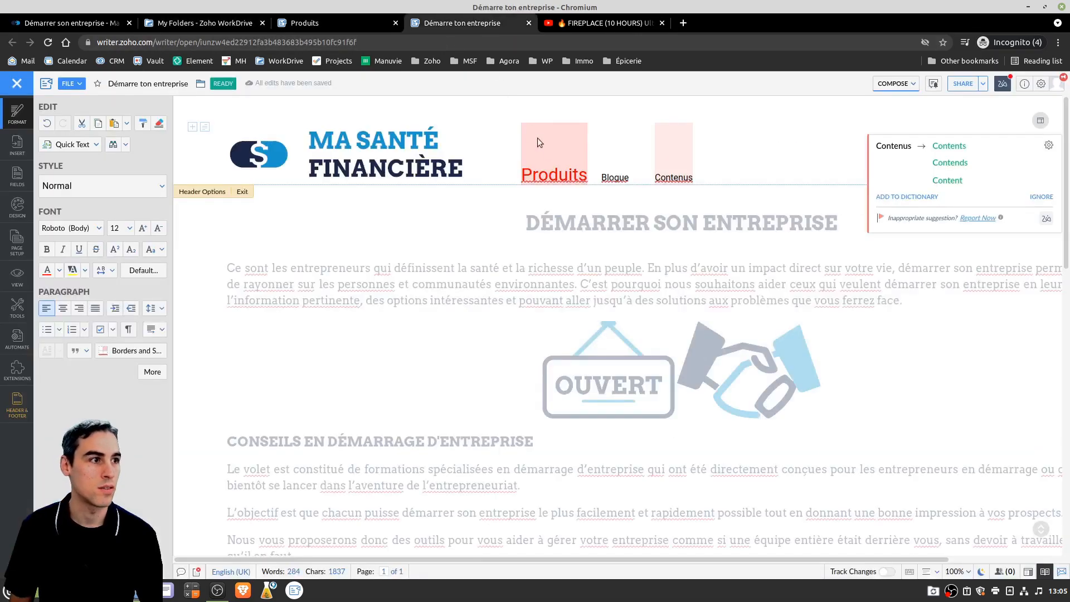
pyautogui.click(587, 176)
pyautogui.moveTo(586, 176); pyautogui.dragTo(522, 177)
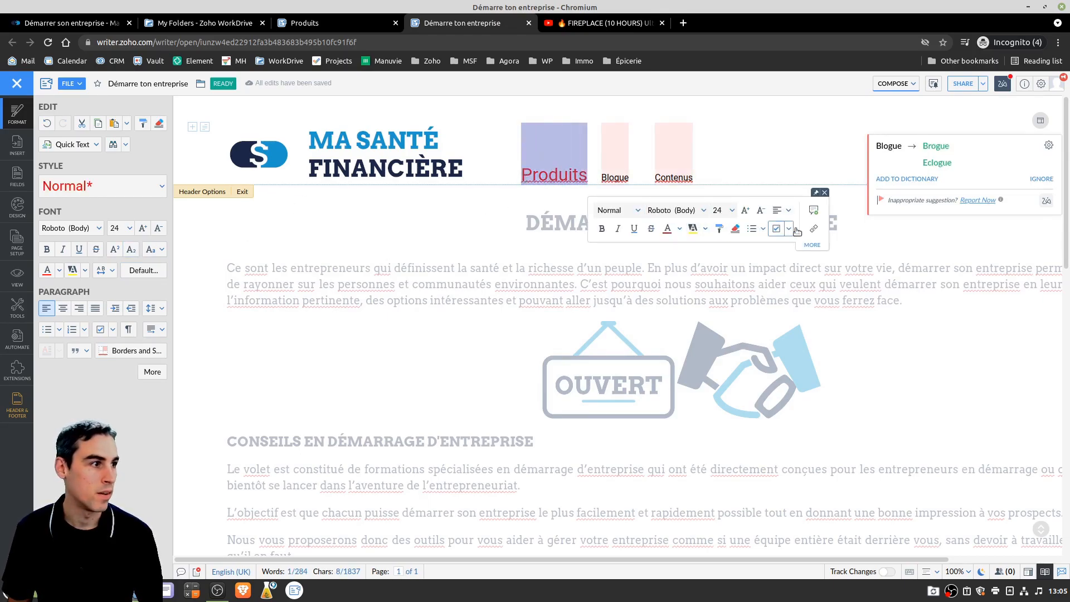
pyautogui.click(813, 228)
pyautogui.hotkey('ctrl', 'v')
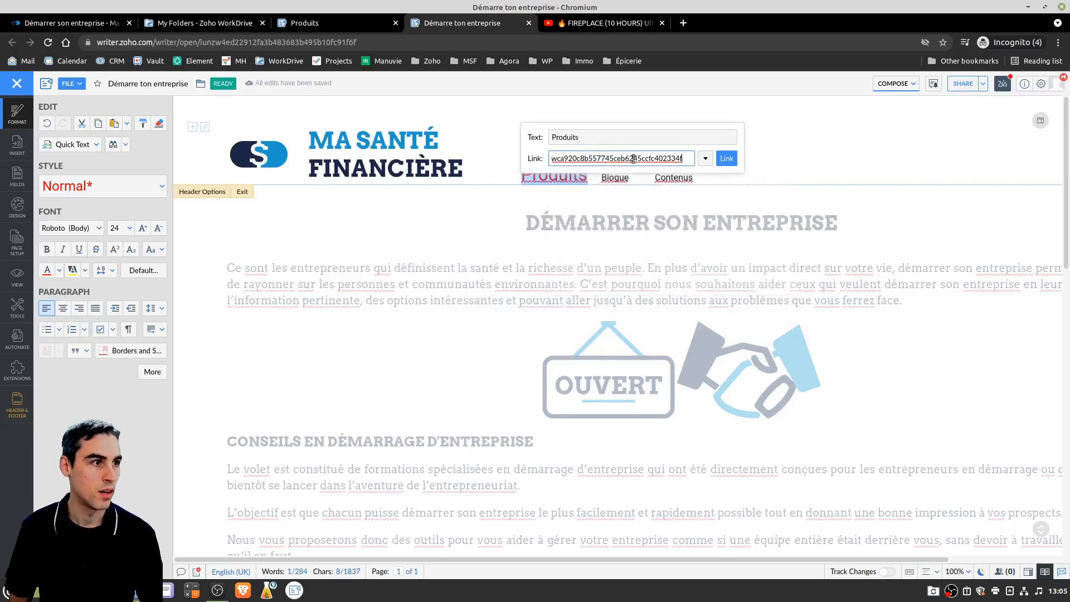
pyautogui.click(725, 158)
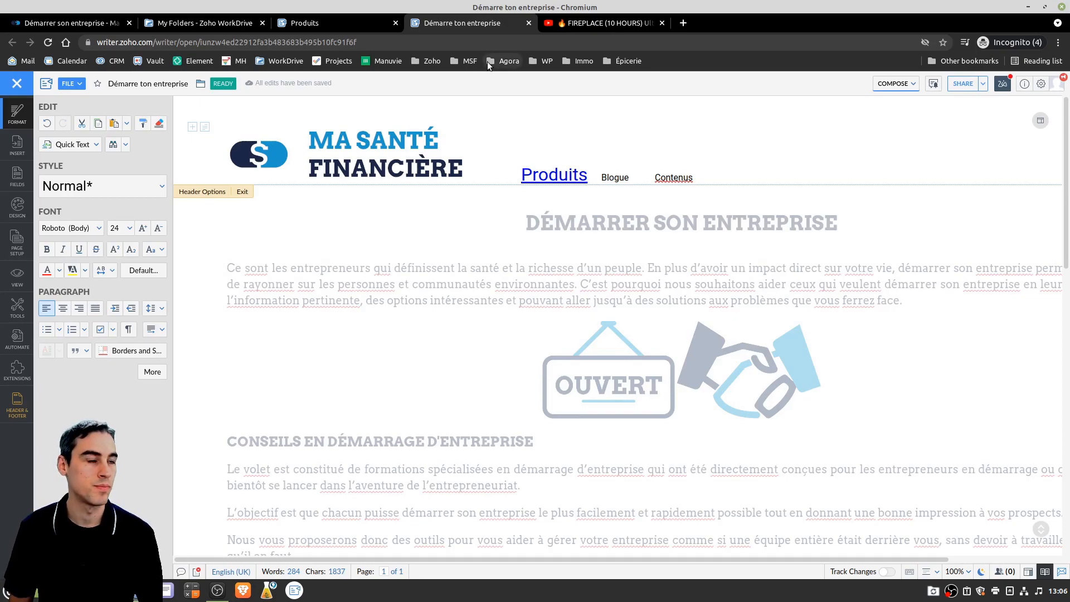
# Step: Copy the Démarre ton entreprise document's public permalink from its sharing settings and open it in Firefox
pyautogui.click(969, 82)
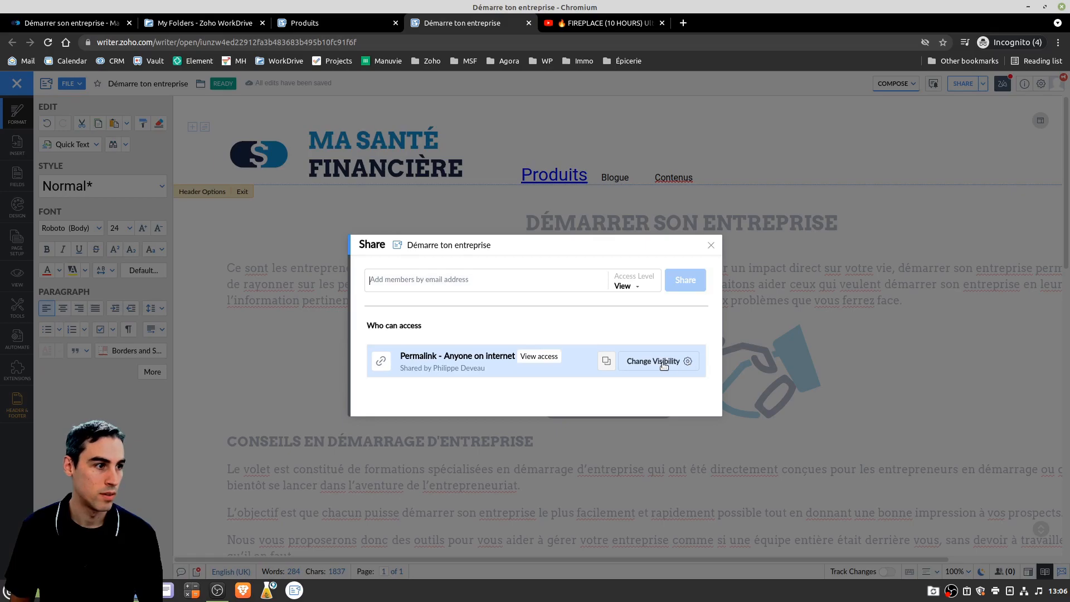
pyautogui.click(607, 360)
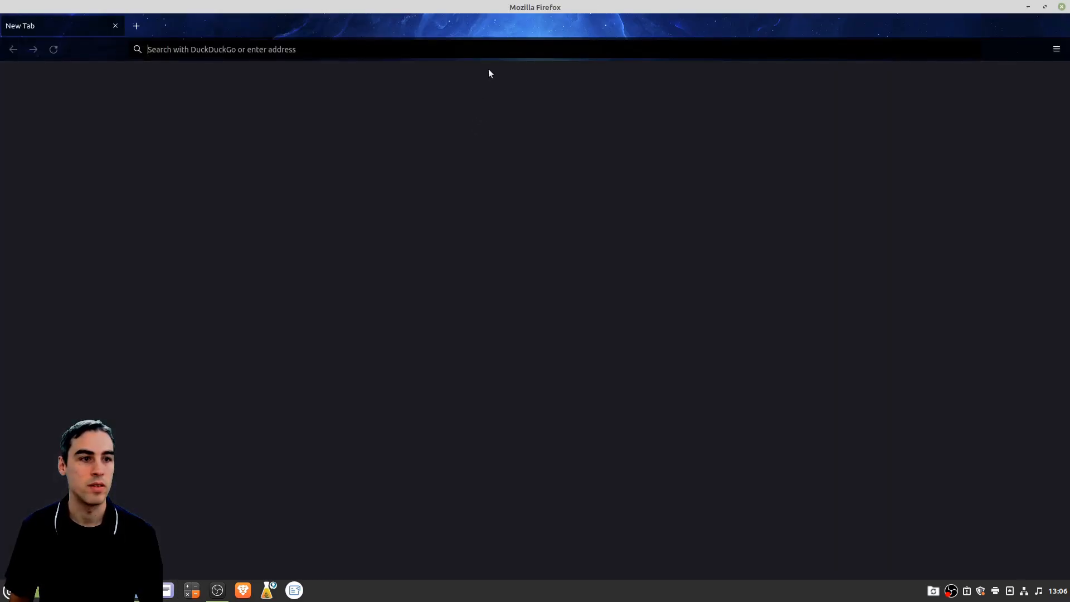
pyautogui.hotkey('ctrl', 'v')
pyautogui.press('Return')
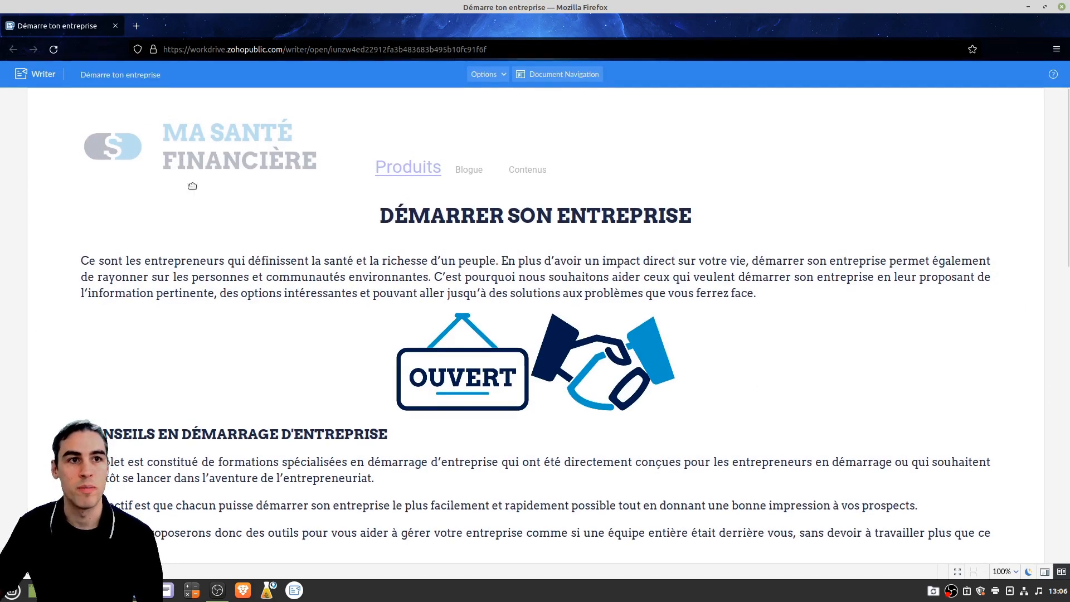
# Step: Review the published page, follow its Produits header link, skim through the linked document and return to the published page
pyautogui.scroll(-5, 225, 156)
pyautogui.scroll(5, 223, 153)
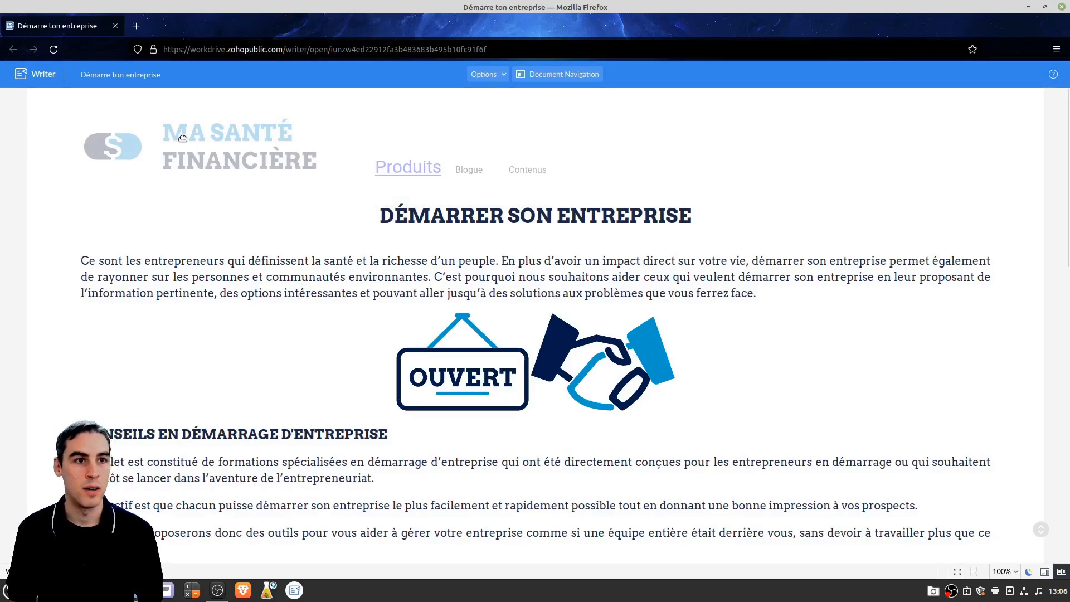
pyautogui.scroll(-5, 339, 189)
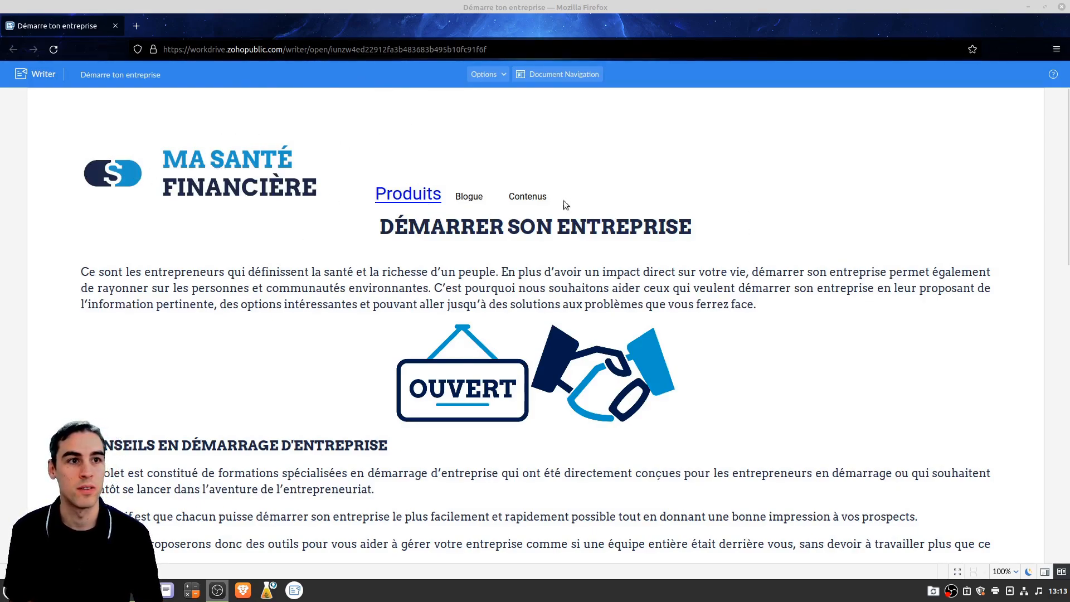
pyautogui.scroll(-3, 476, 255)
pyautogui.scroll(3, 477, 255)
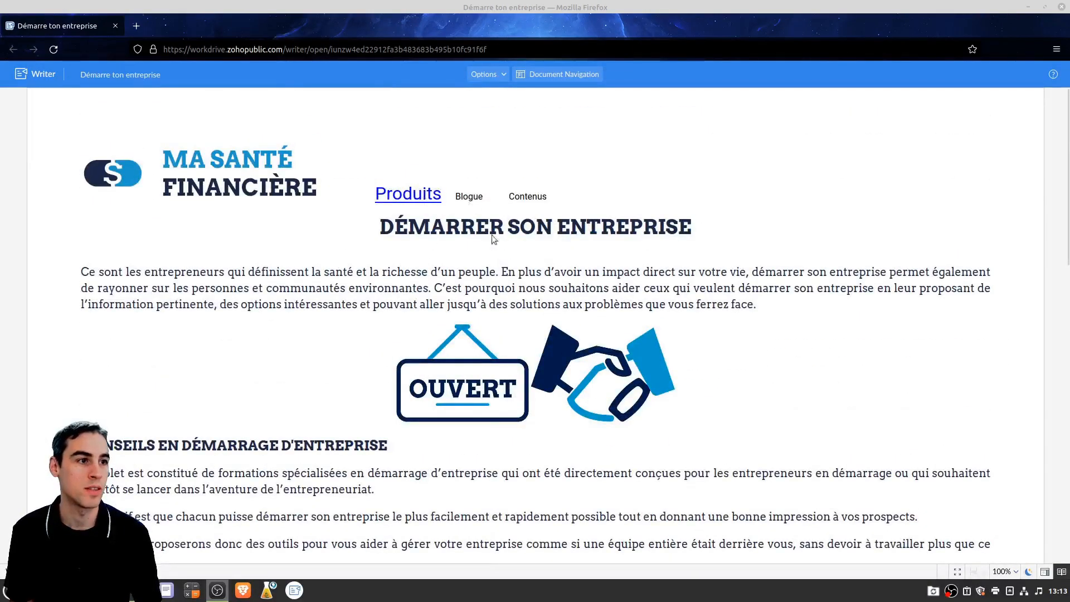
pyautogui.click(409, 193)
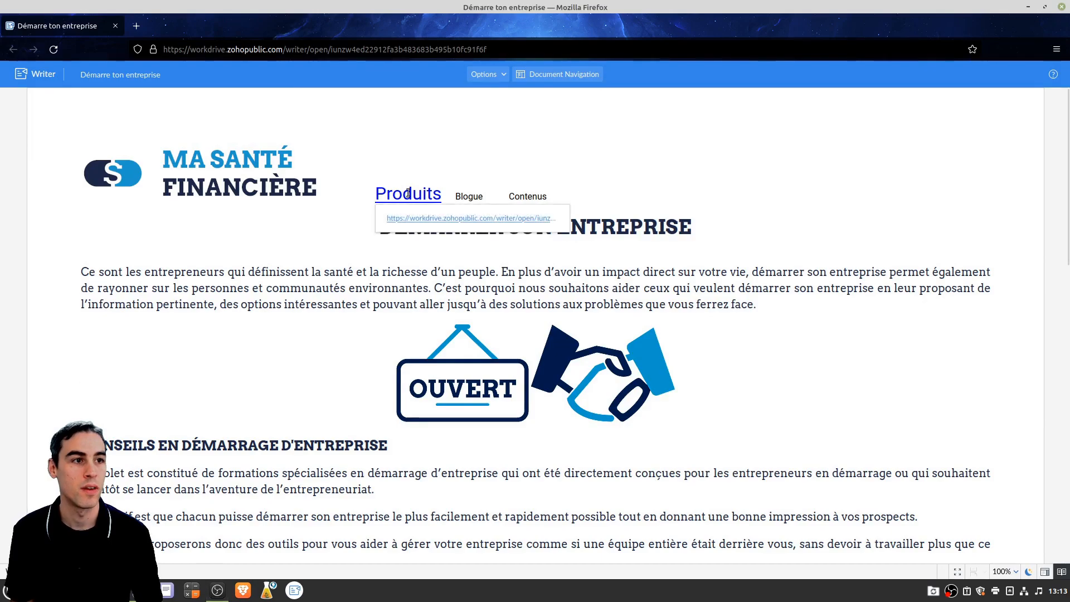
pyautogui.click(438, 219)
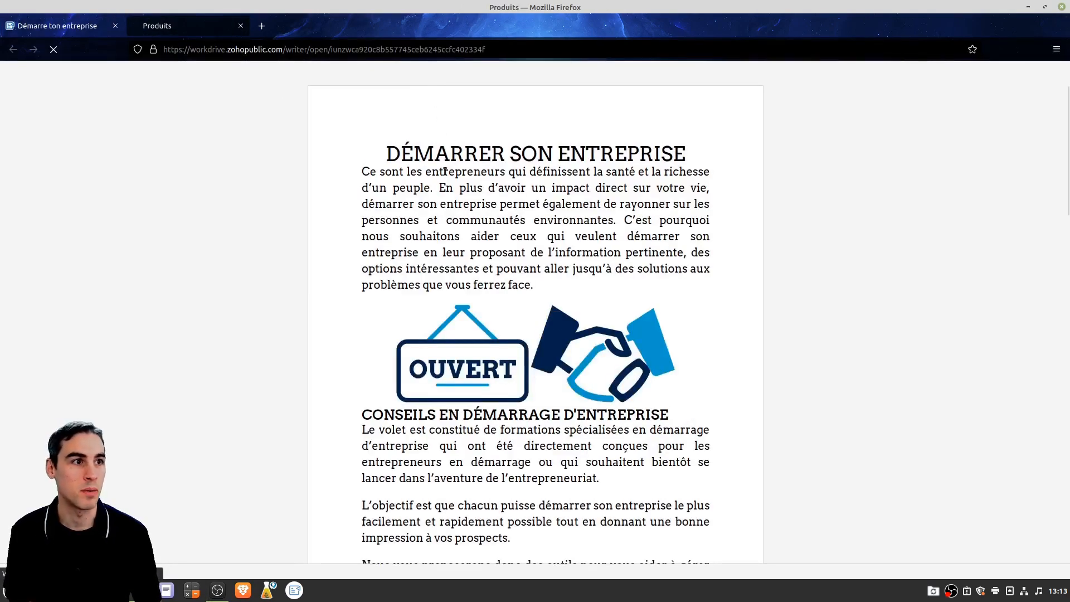
pyautogui.scroll(-10, 525, 297)
pyautogui.scroll(-5, 525, 297)
pyautogui.scroll(15, 524, 296)
pyautogui.click(62, 22)
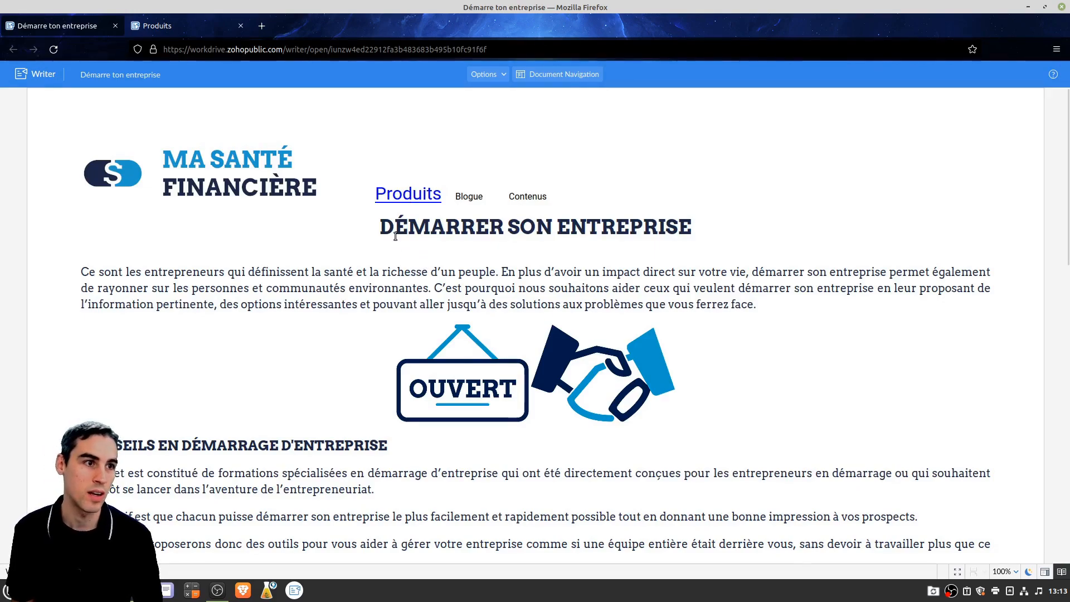
# Step: Highlight the page title DÉMARRER SON ENTREPRISE and reopen the linked document through the Produits header entry
pyautogui.moveTo(381, 228); pyautogui.dragTo(690, 254)
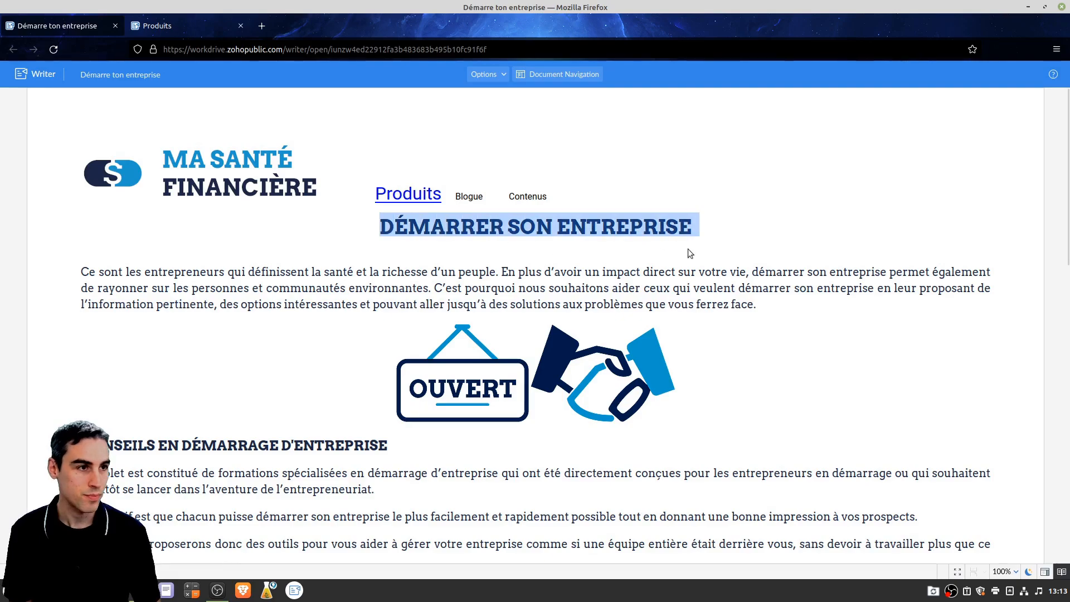
pyautogui.click(659, 317)
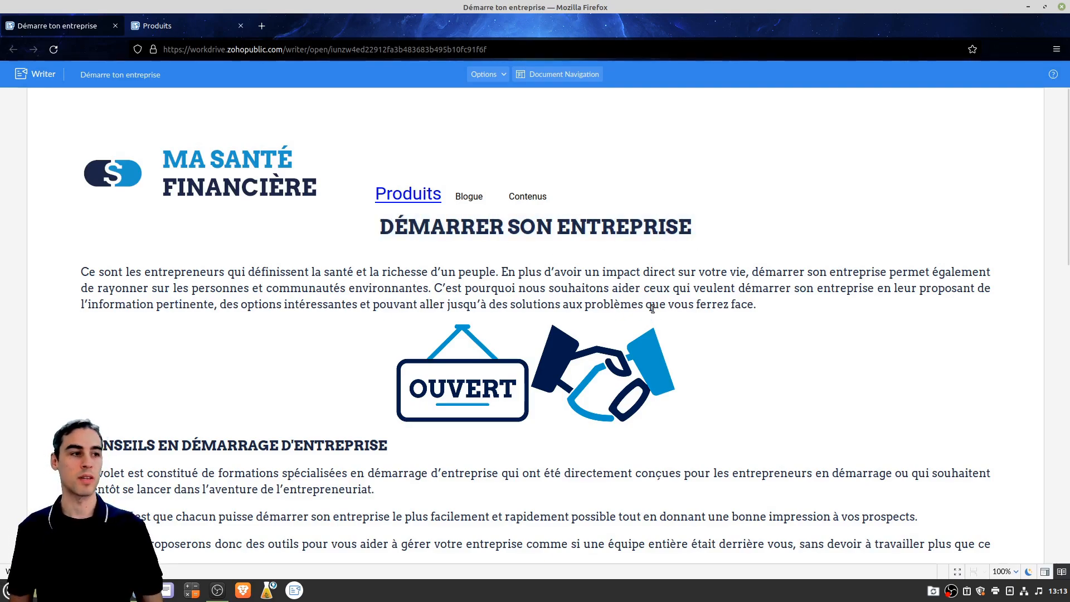
pyautogui.doubleClick(416, 193)
pyautogui.click(498, 255)
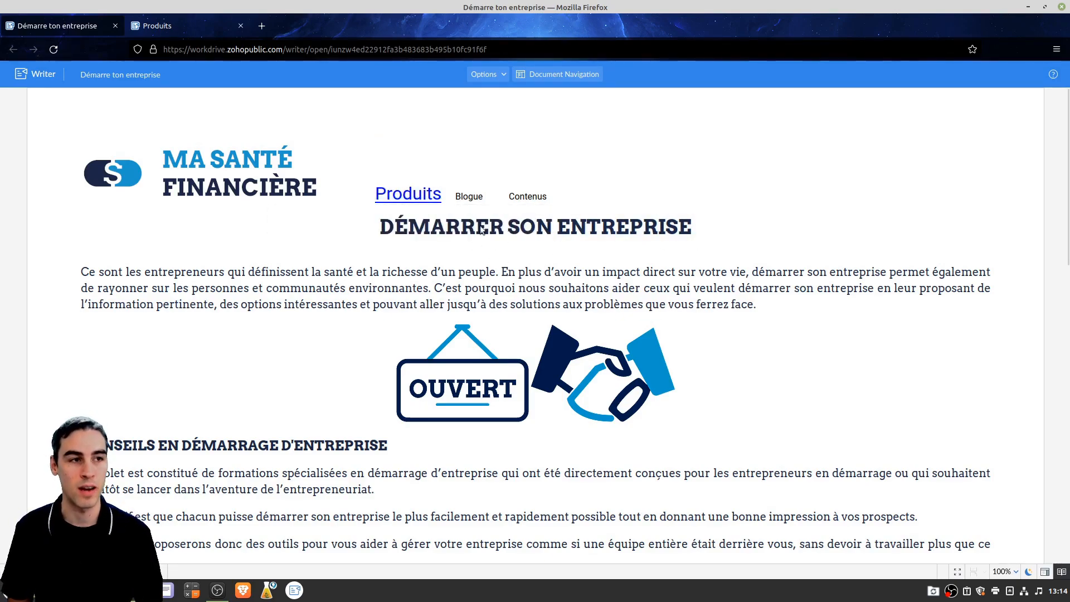
pyautogui.doubleClick(417, 192)
pyautogui.click(418, 224)
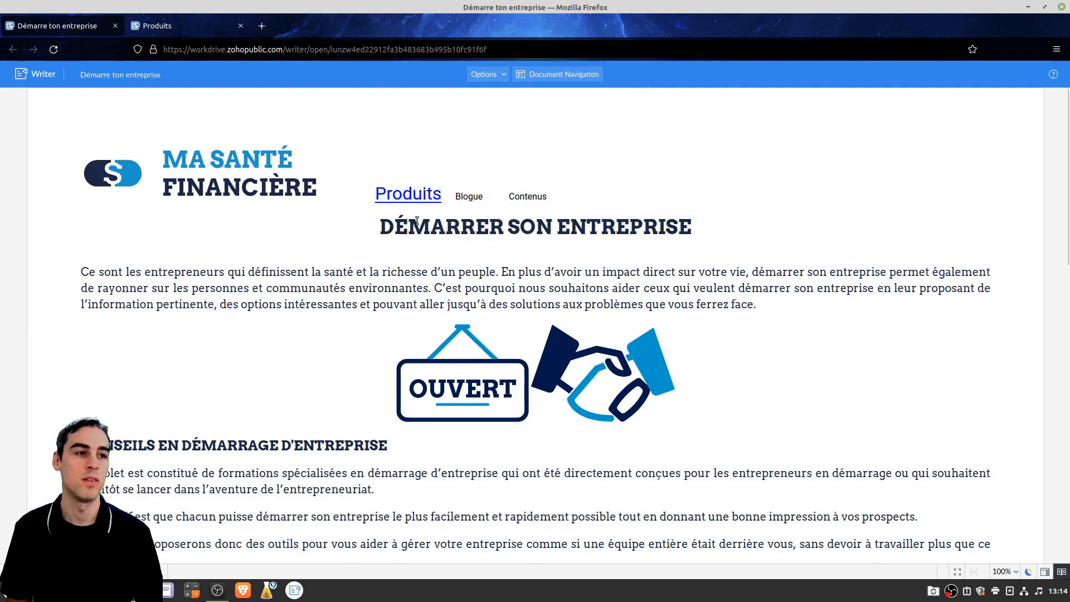
pyautogui.click(419, 196)
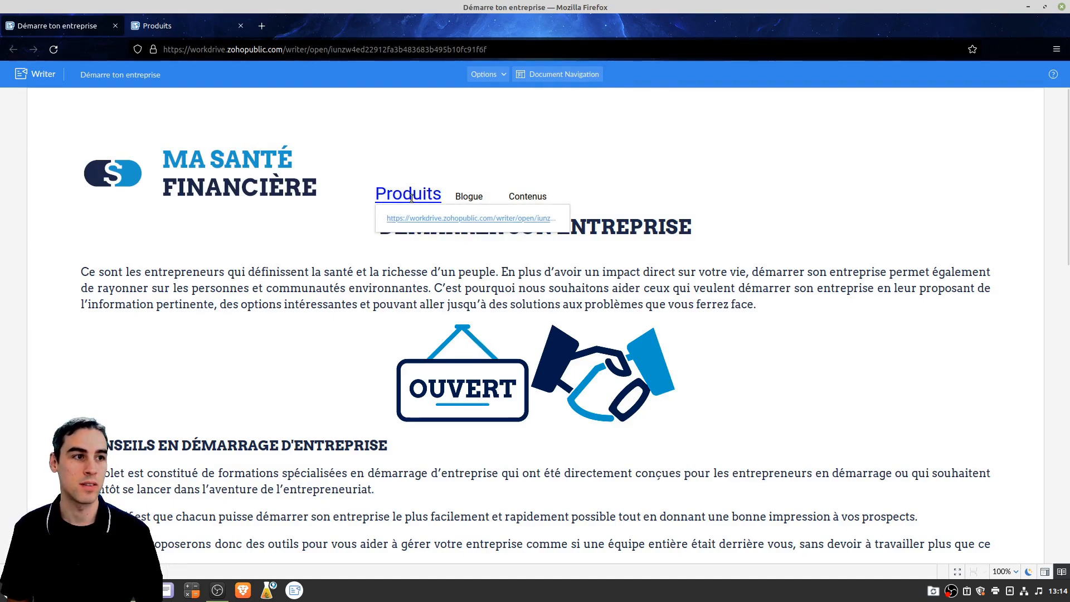
pyautogui.click(433, 218)
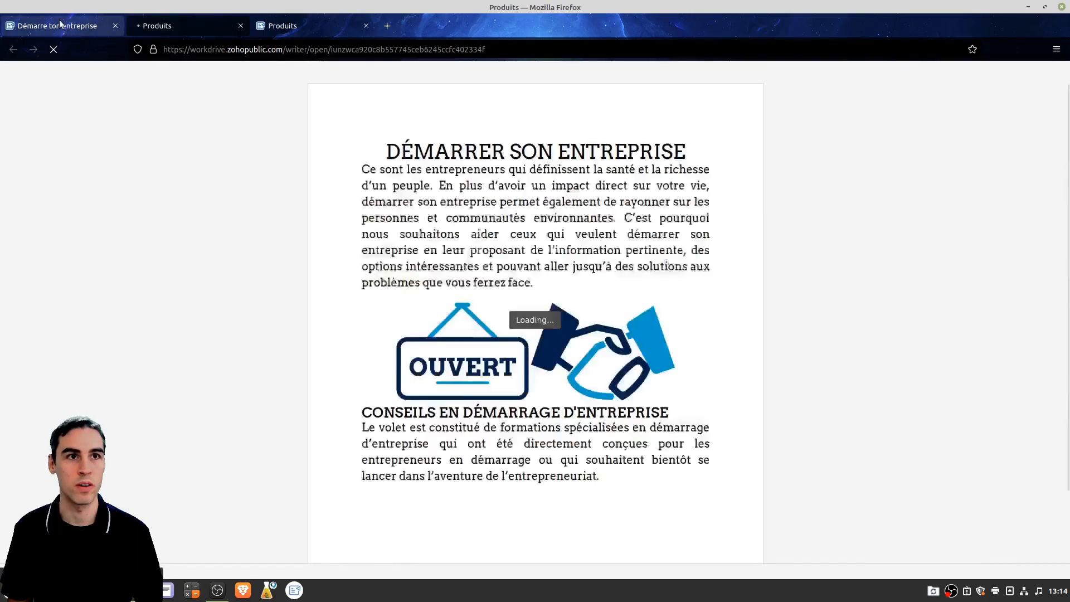
# Step: Follow the Produits link once more from the published page, and close all three Produits browser tabs
pyautogui.click(60, 23)
pyautogui.doubleClick(427, 200)
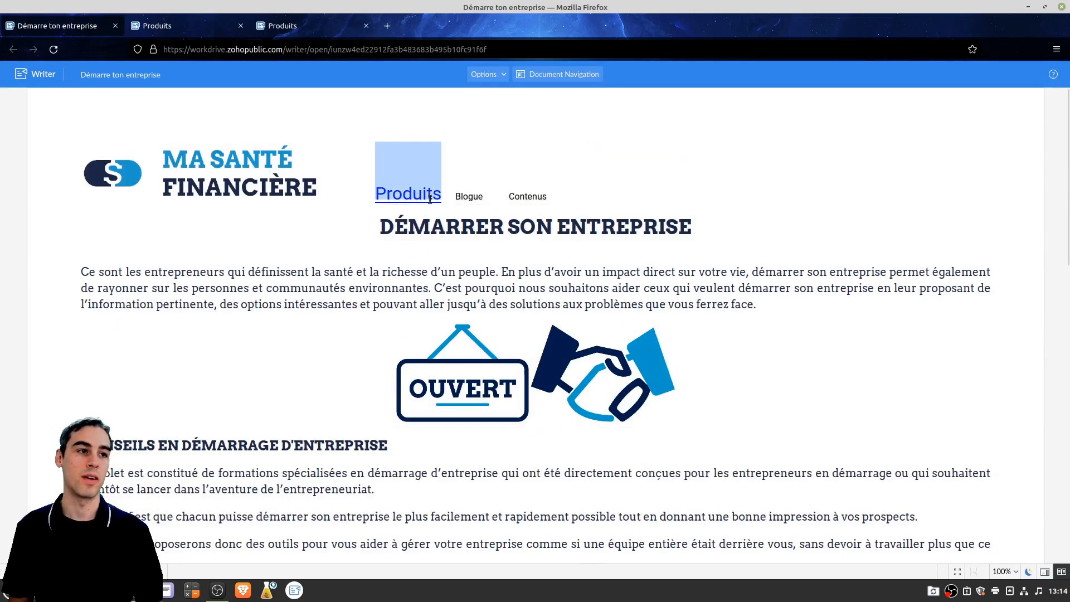
pyautogui.click(430, 216)
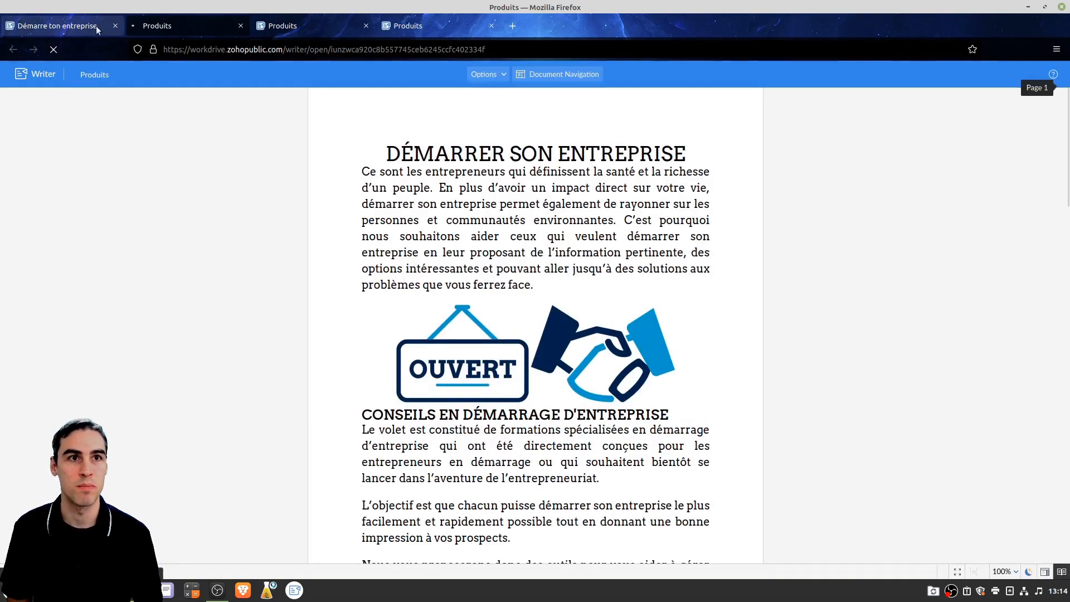
pyautogui.click(241, 26)
pyautogui.click(240, 26)
pyautogui.click(240, 26)
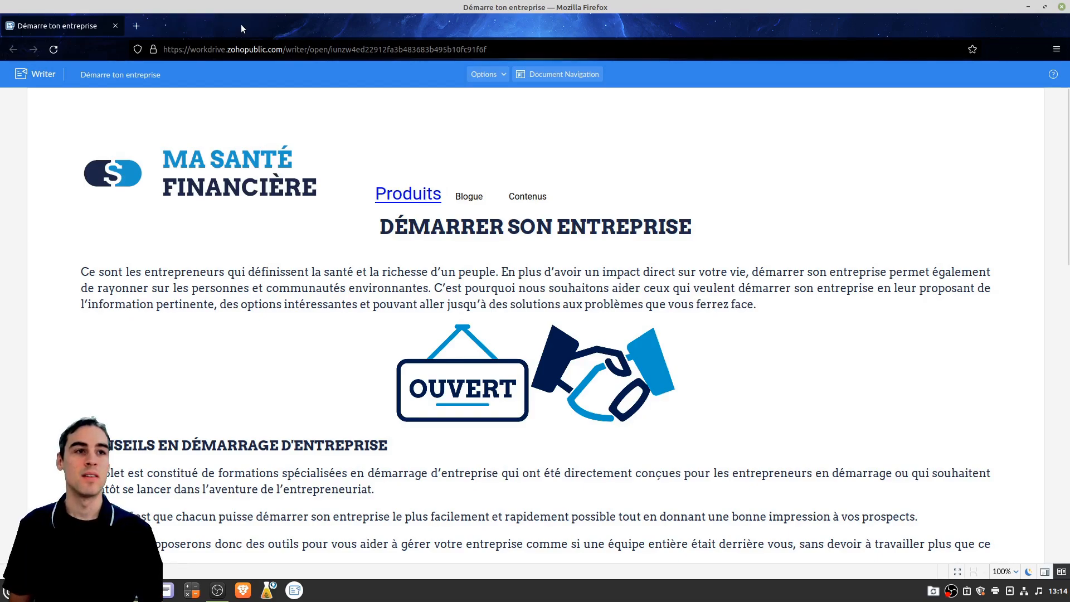